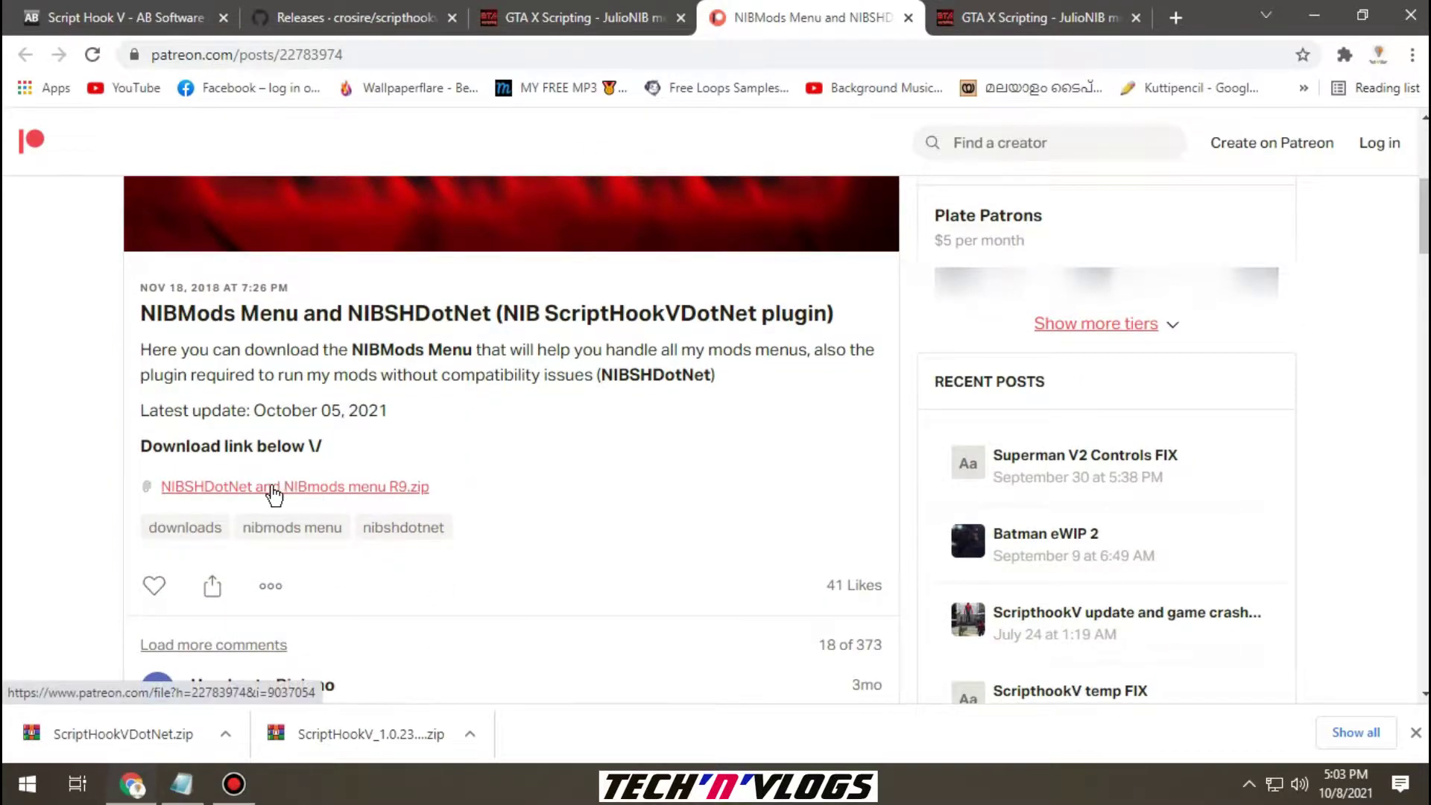
Download "NIBSHDotNet and NIBmods menu R9.zip", plus MeteorsNIBStylev1.2.zip through the meteors mod page's download link.
{"action": "left_click", "coordinate": [272, 489]}
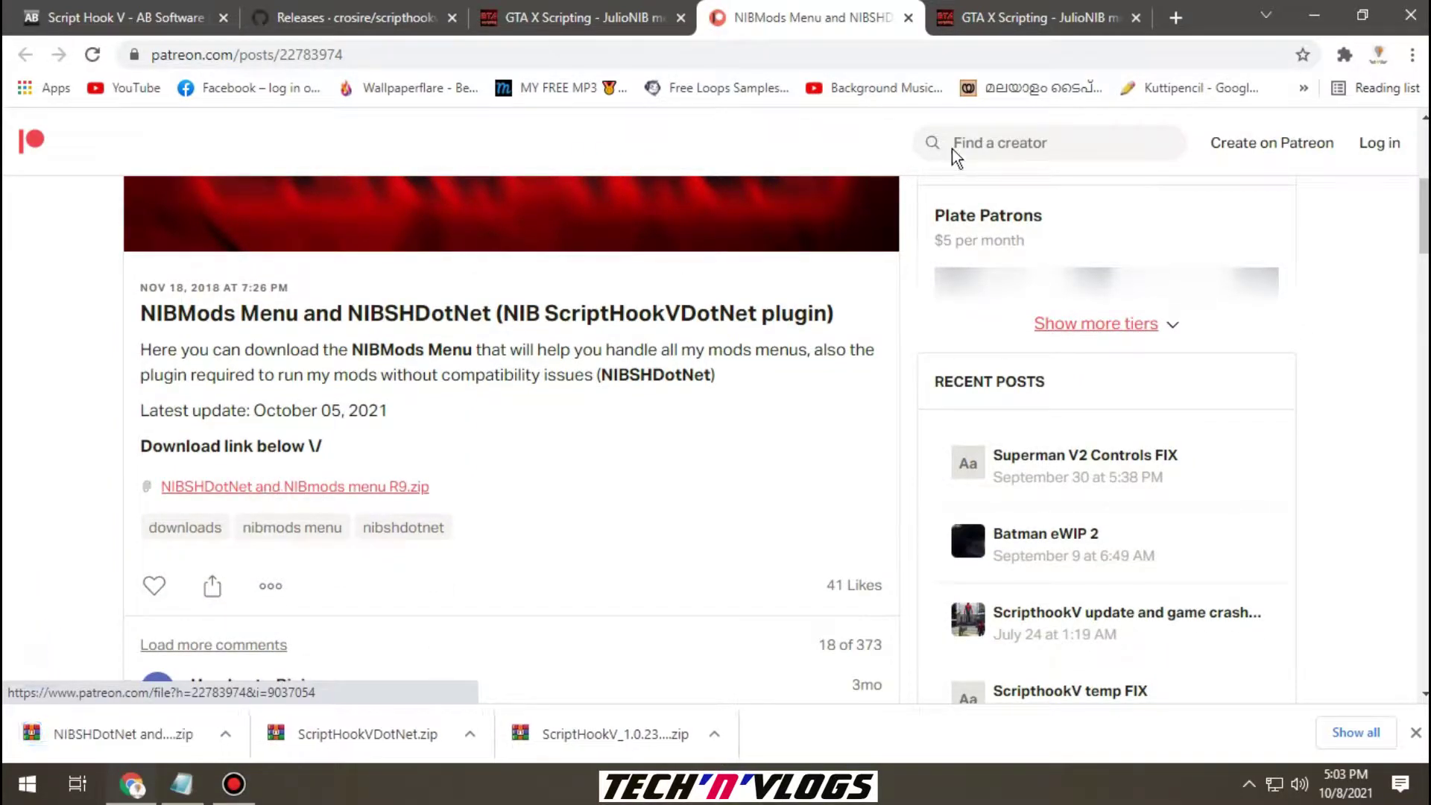
{"action": "left_click", "coordinate": [1036, 17]}
{"action": "double_click", "coordinate": [379, 348]}
{"action": "left_click", "coordinate": [380, 352]}
{"action": "scroll", "coordinate": [392, 365], "scroll_direction": "down", "scroll_amount": 6}
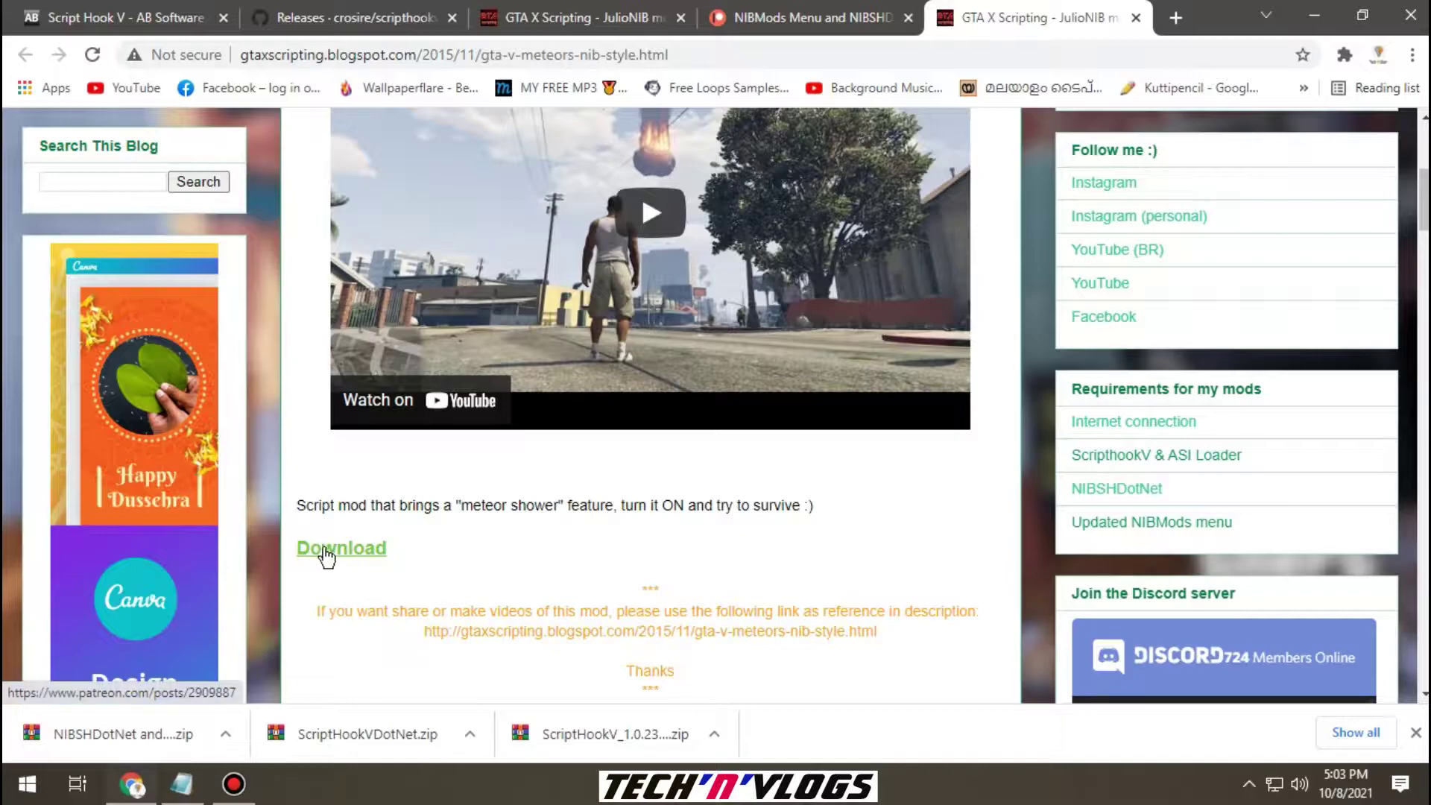
{"action": "left_click", "coordinate": [328, 552]}
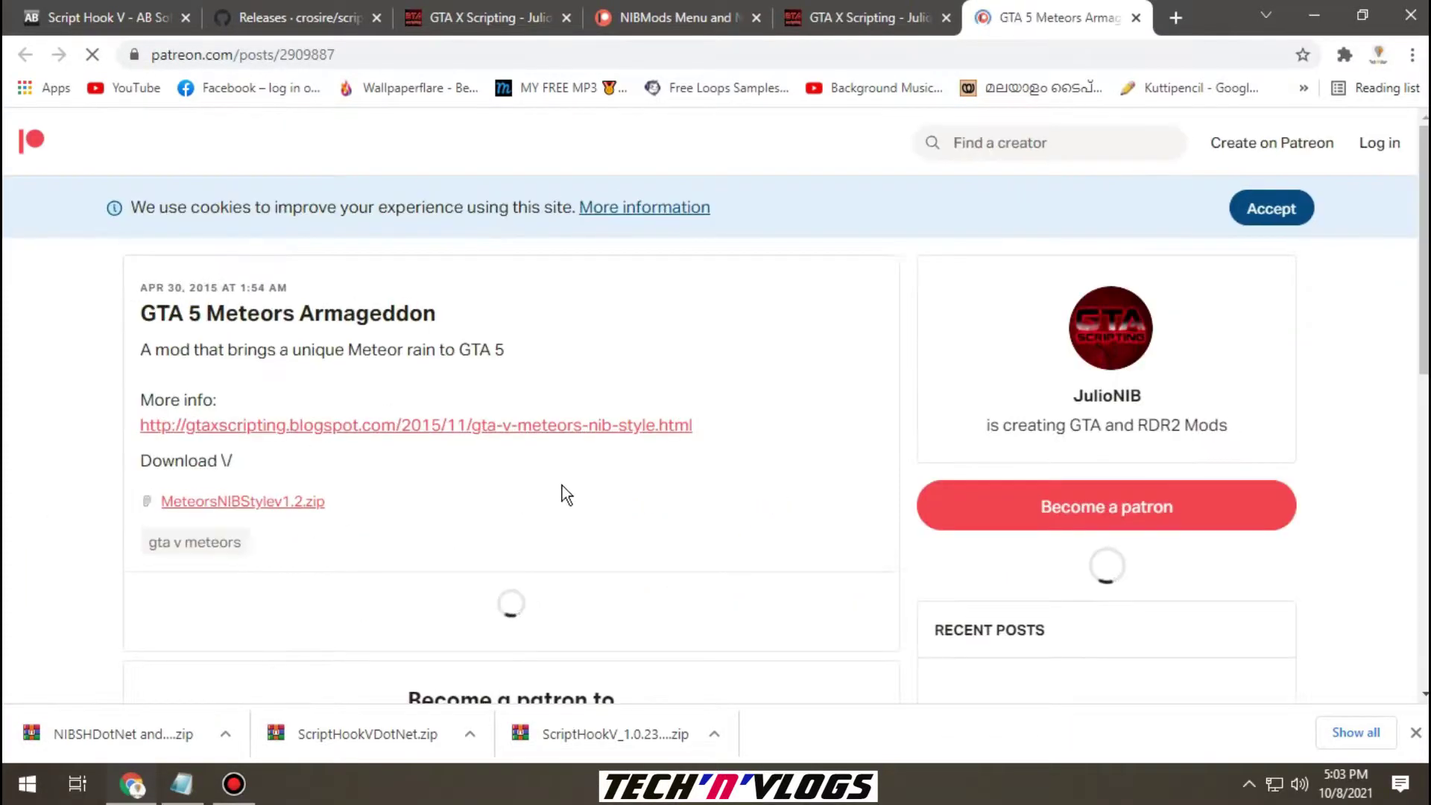
{"action": "scroll", "coordinate": [518, 423], "scroll_direction": "down", "scroll_amount": 5}
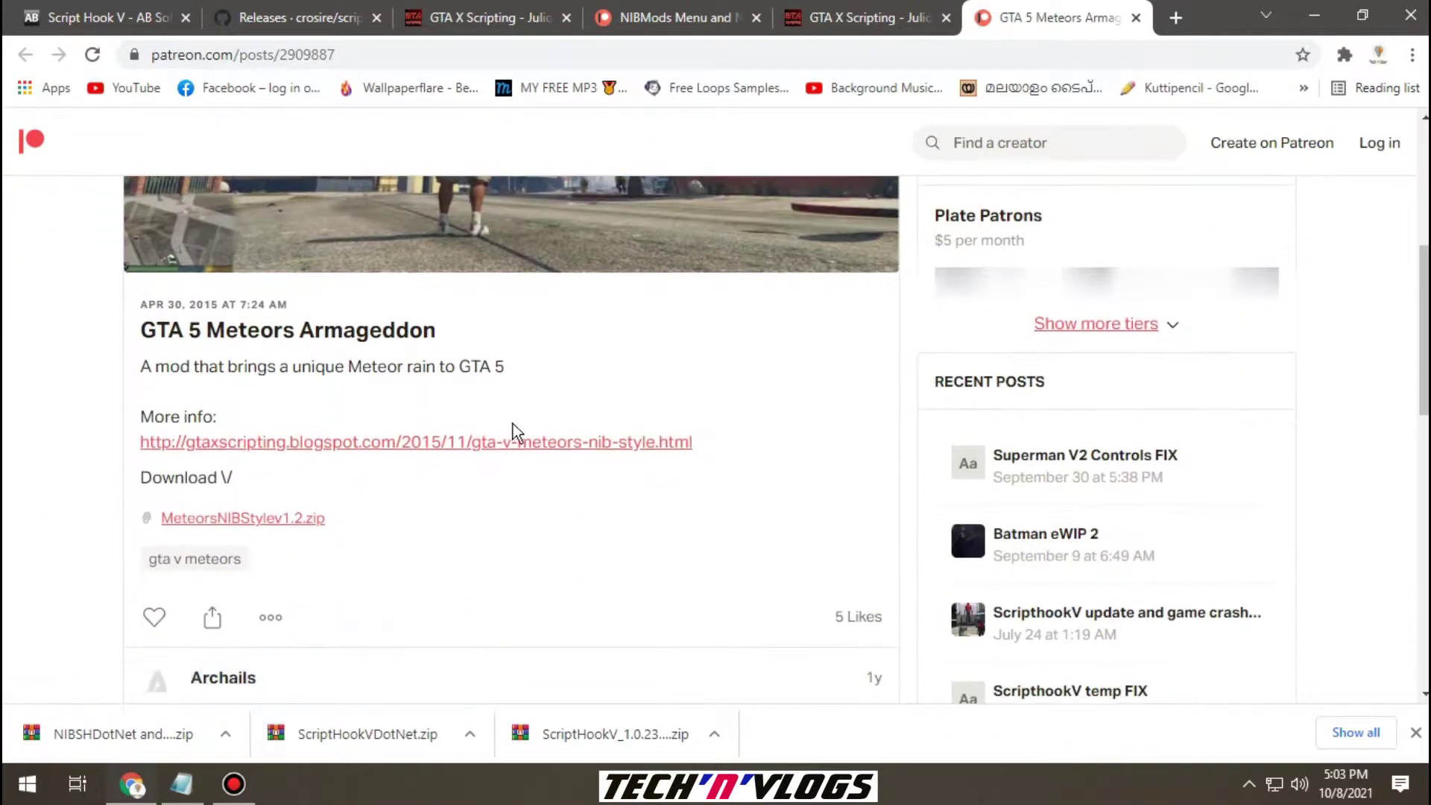
{"action": "left_click", "coordinate": [245, 519]}
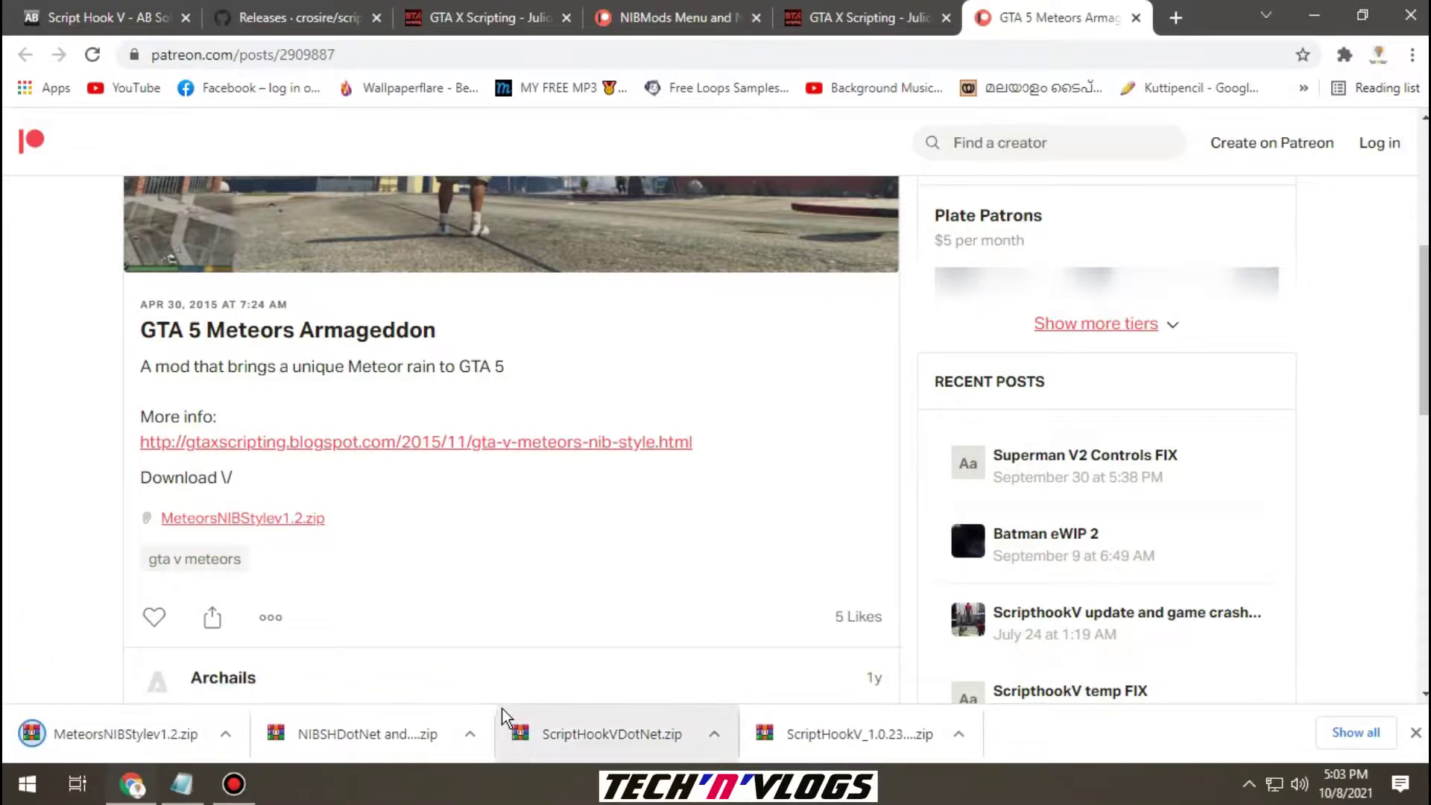
Show the downloaded ScriptHookV archive in its folder, minimize the browser, and move the Downloads window aside to free up the desktop.
{"action": "left_click", "coordinate": [964, 738]}
{"action": "left_click", "coordinate": [982, 662]}
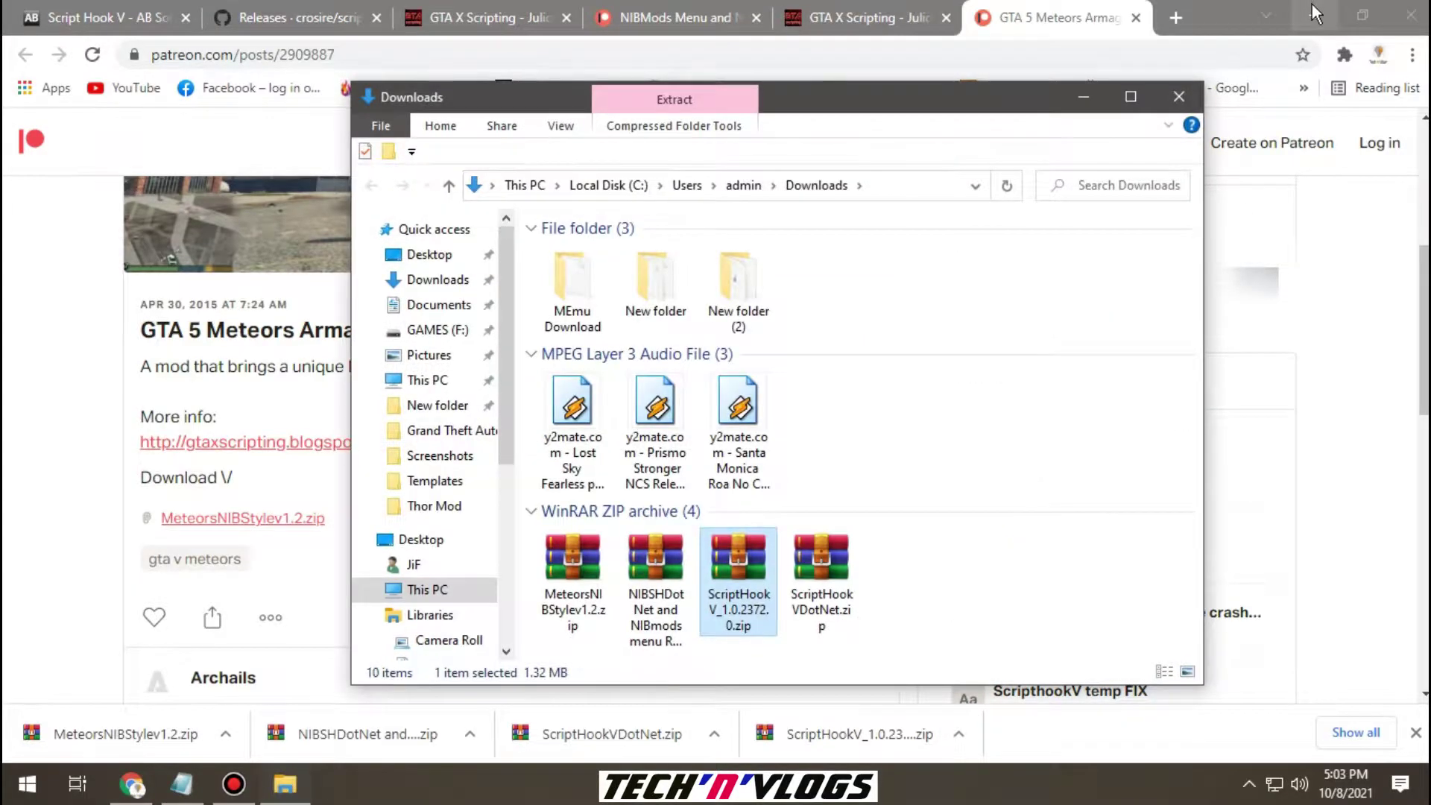
{"action": "left_click", "coordinate": [1316, 11]}
{"action": "left_click_drag", "start_coordinate": [840, 85], "coordinate": [620, 83]}
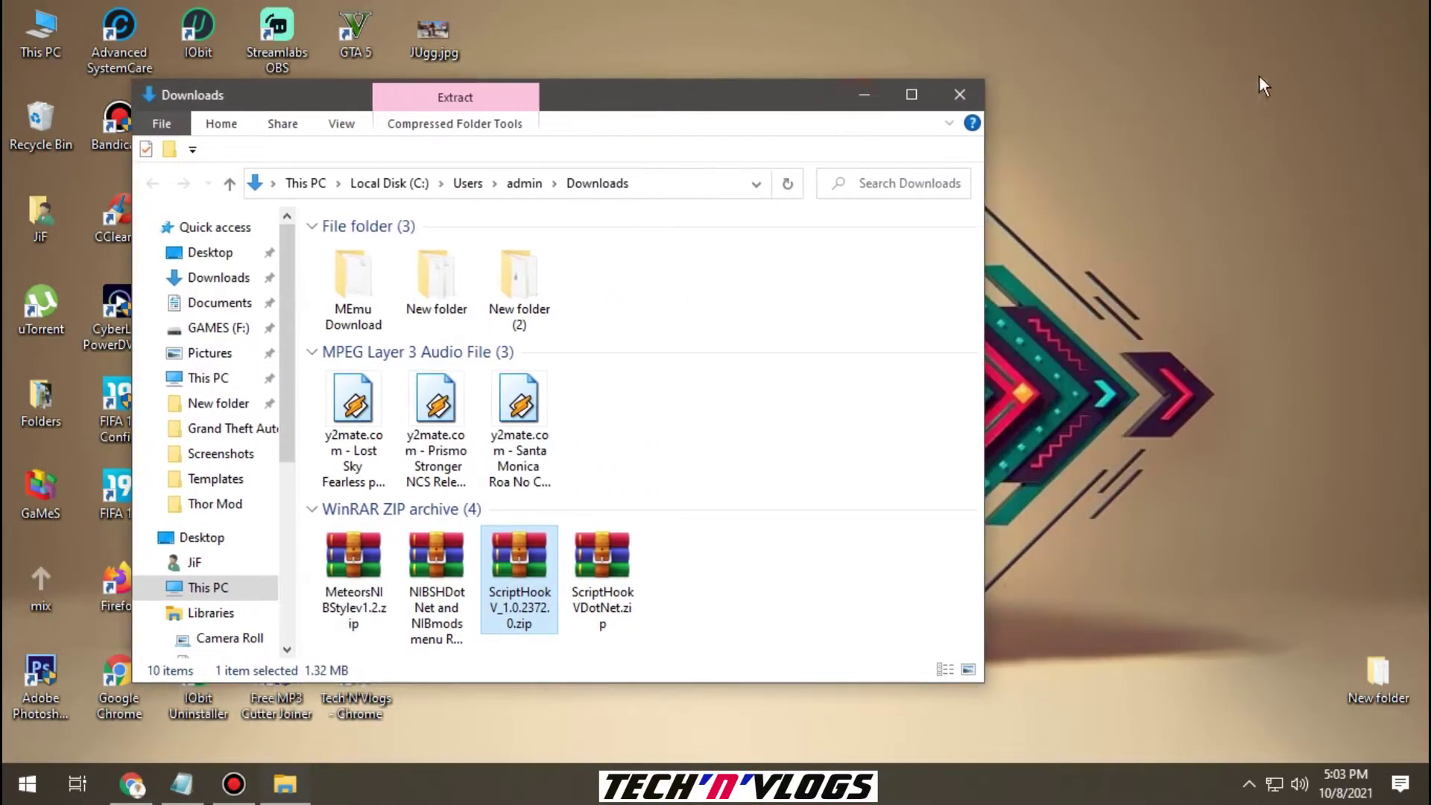
Create a new folder on the desktop named "Meteros Mod".
{"action": "right_click", "coordinate": [1329, 49]}
{"action": "mouse_move", "coordinate": [1217, 252]}
{"action": "left_click", "coordinate": [1114, 251]}
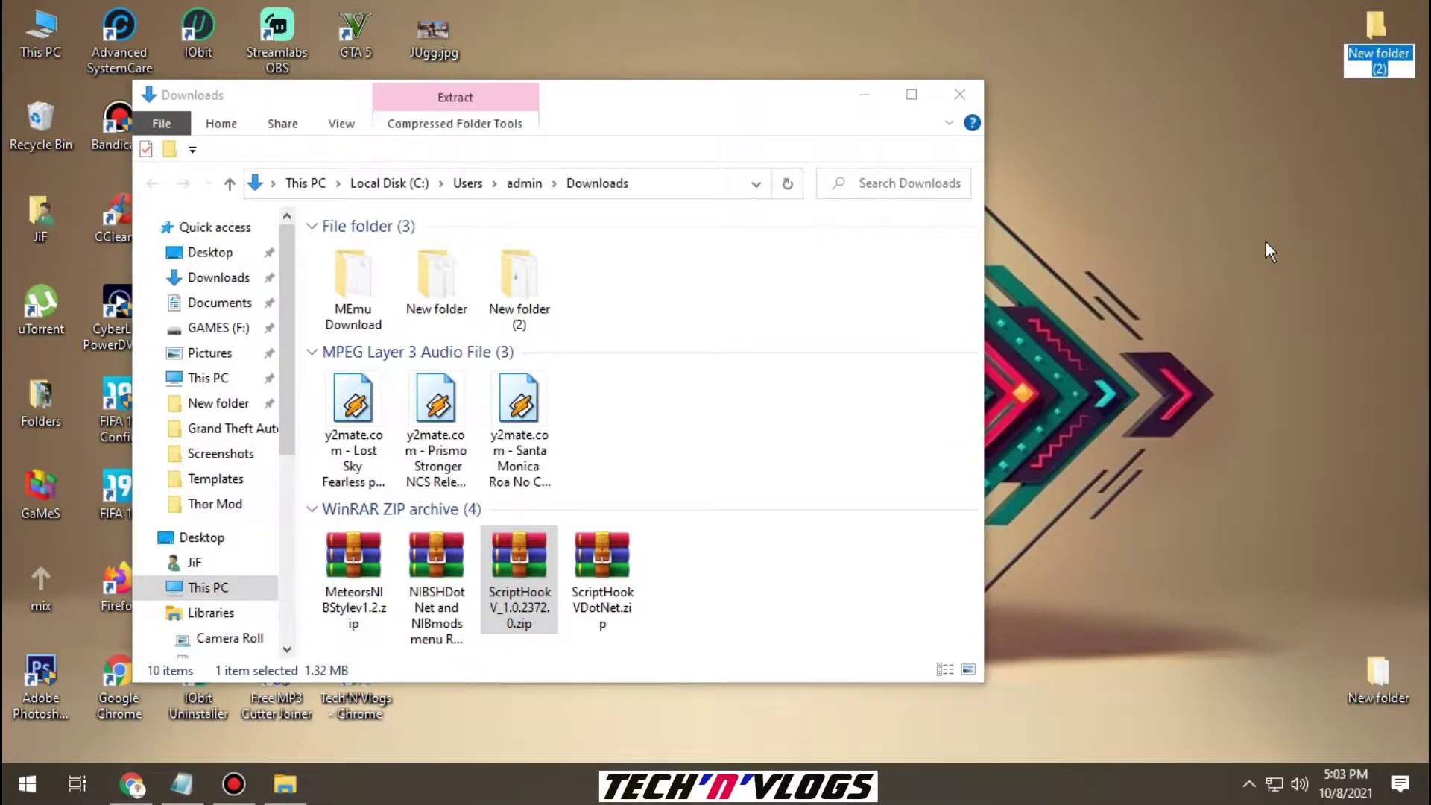
{"action": "type", "text": "NIBMods menu"}
{"action": "key", "text": "ctrl+a"}
{"action": "key", "text": "BackSpace"}
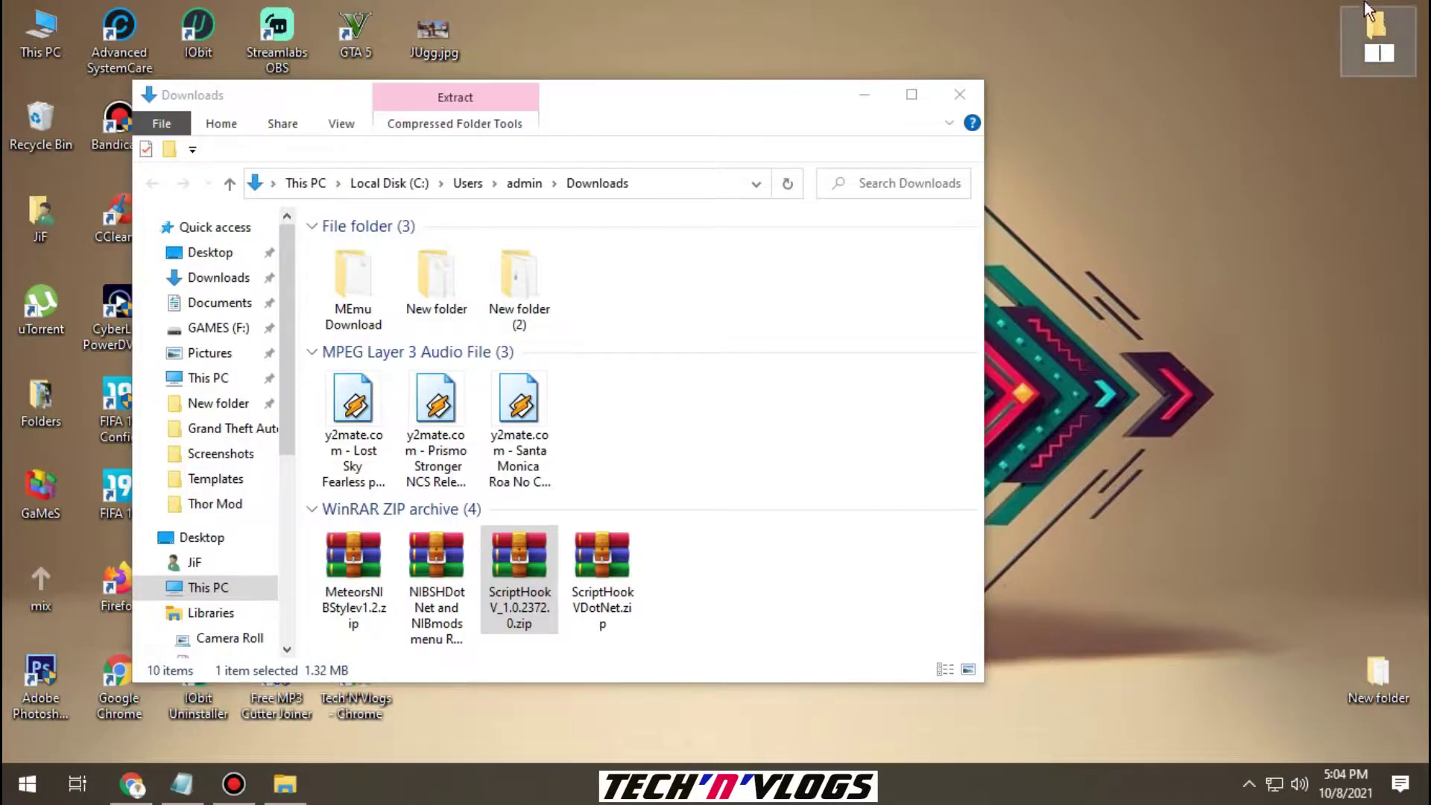
{"action": "type", "text": "Met"}
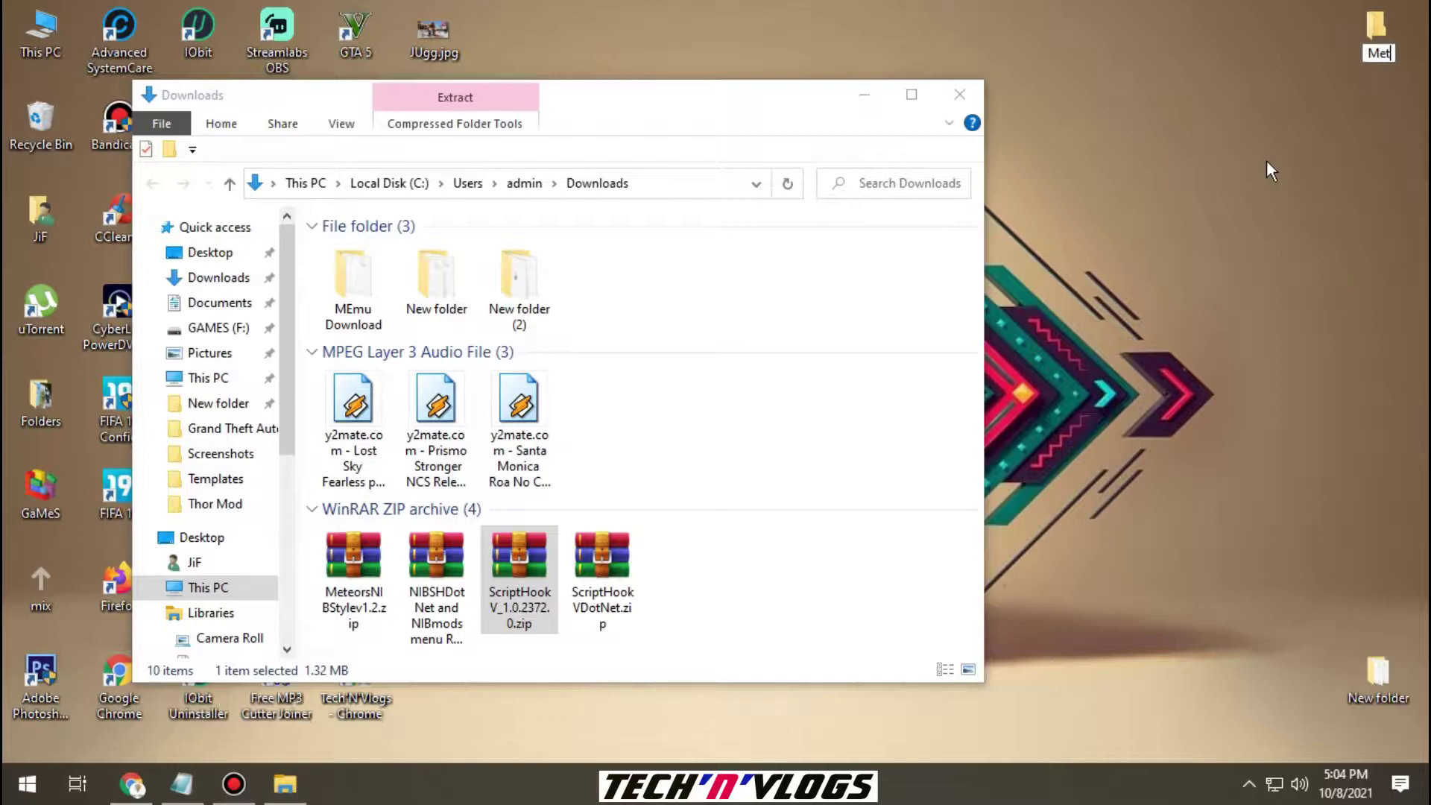
{"action": "type", "text": "eros Mod"}
{"action": "key", "text": "Return"}
Open the Meteros Mod folder and arrange its window beside the Downloads window.
{"action": "left_click", "coordinate": [1399, 21]}
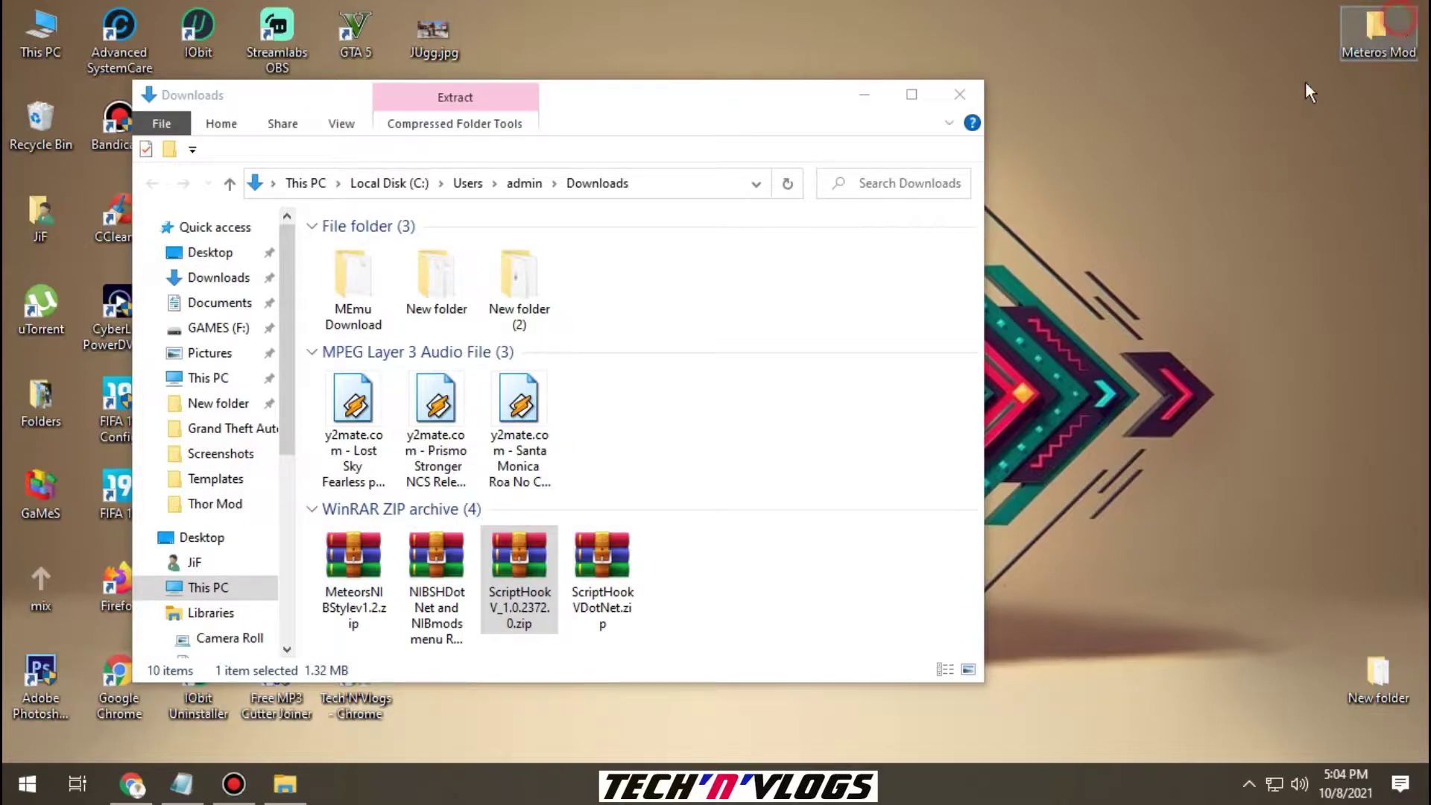
{"action": "double_click", "coordinate": [1365, 48]}
{"action": "left_click_drag", "start_coordinate": [542, 130], "coordinate": [1170, 92]}
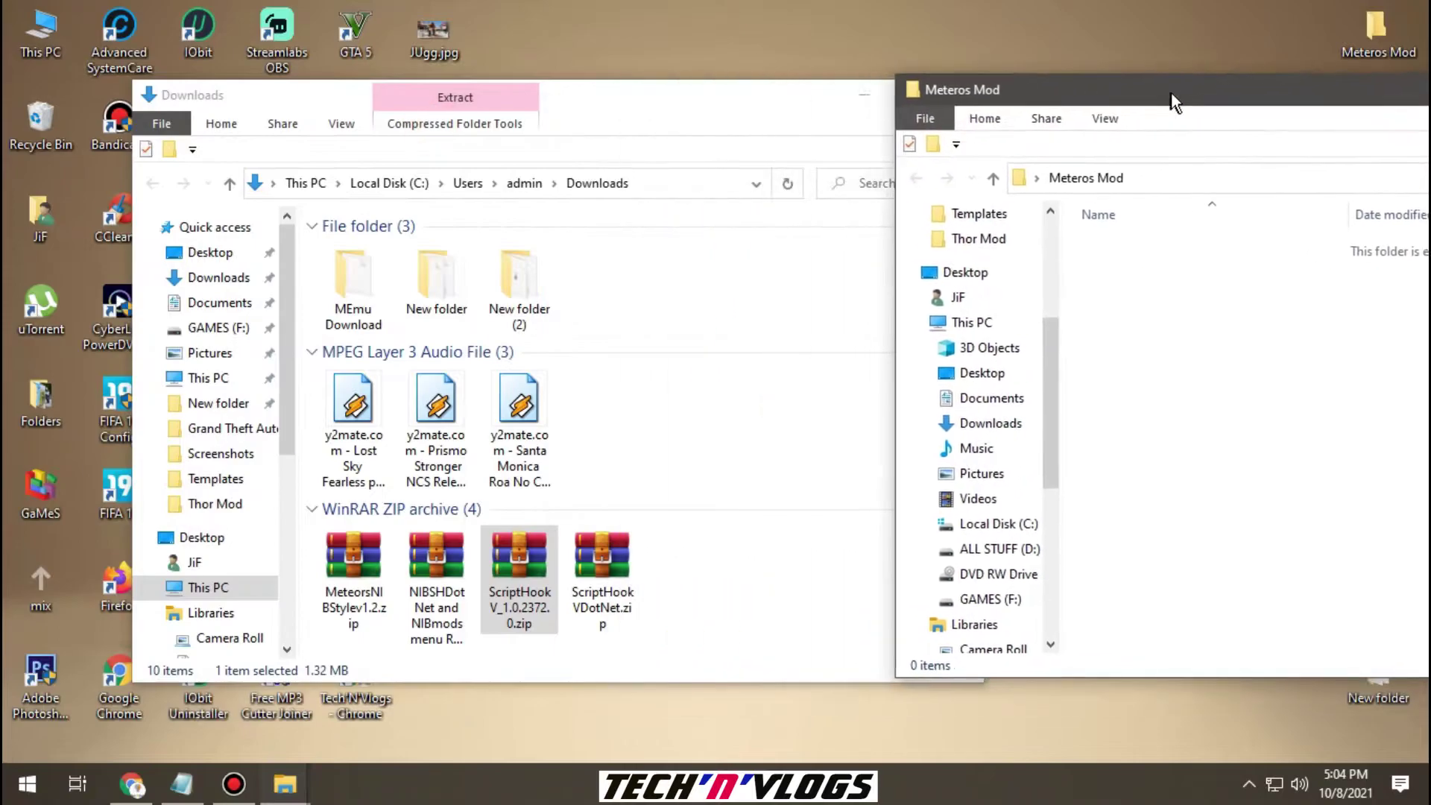
{"action": "left_click", "coordinate": [714, 118]}
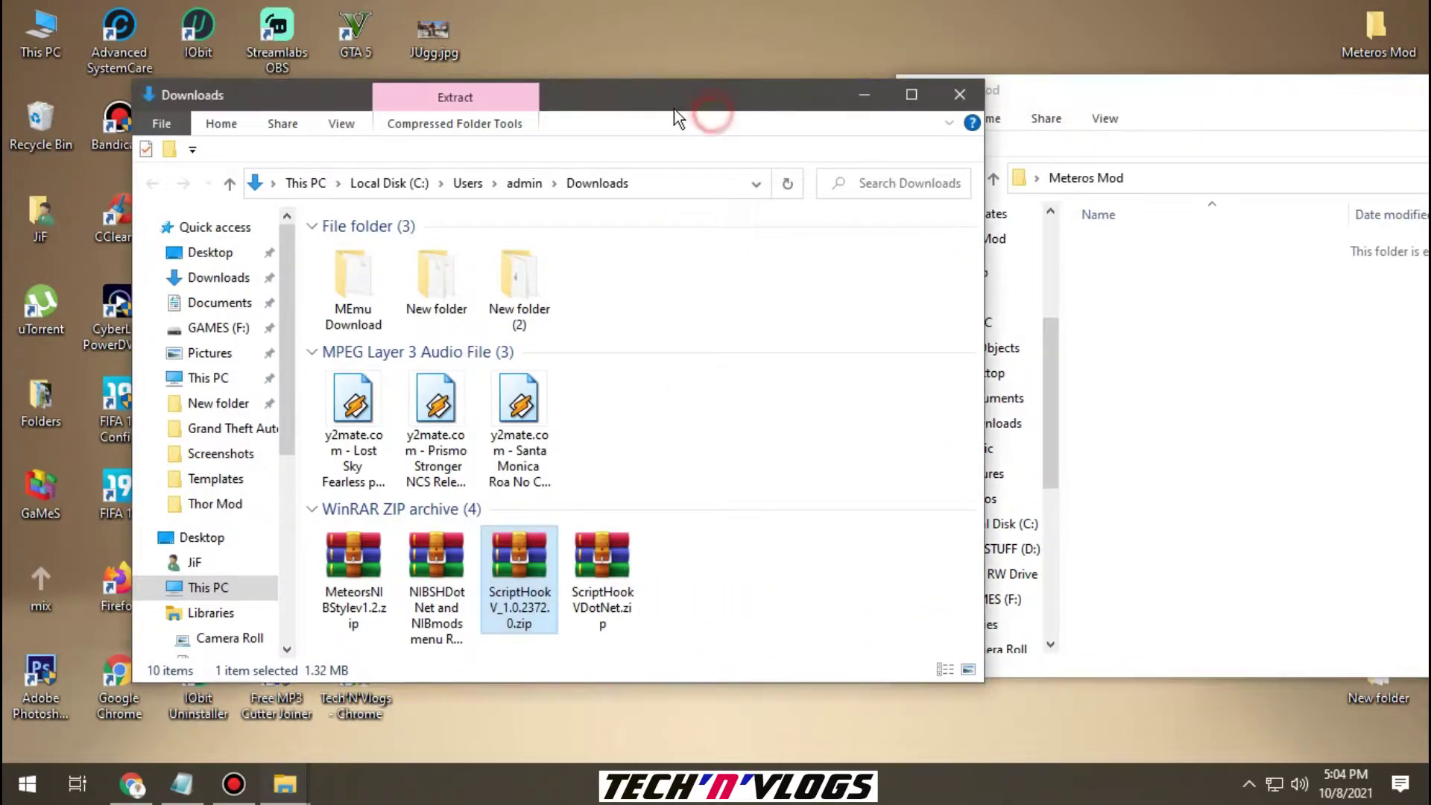
Create a folder named ScriptHookV inside Meteros Mod, reusing the name from the ScriptHookV_1.0.2372.0.zip archive.
{"action": "right_click", "coordinate": [512, 578]}
{"action": "left_click", "coordinate": [567, 717]}
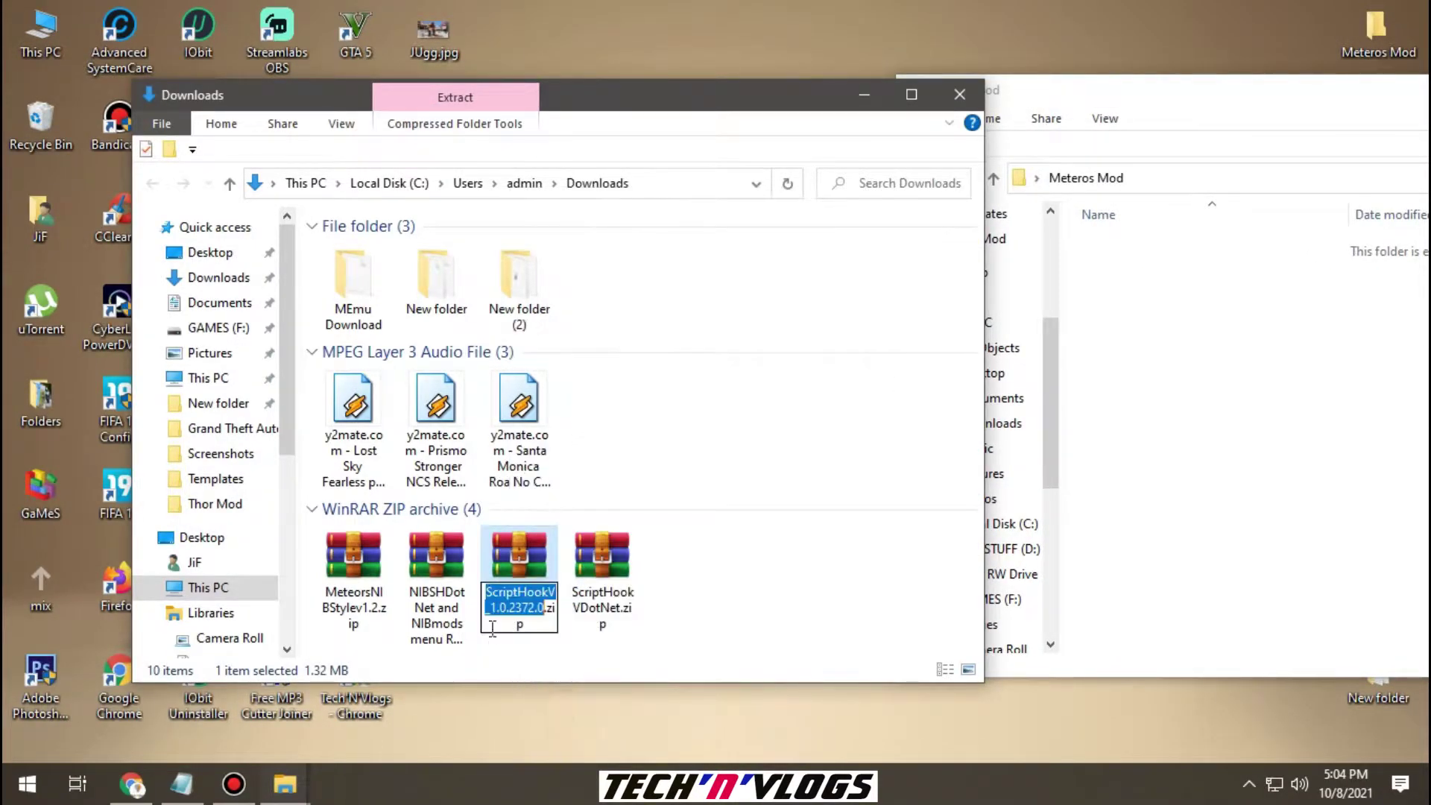
{"action": "left_click_drag", "start_coordinate": [554, 591], "coordinate": [483, 596]}
{"action": "key", "text": "ctrl+c"}
{"action": "right_click", "coordinate": [1155, 300]}
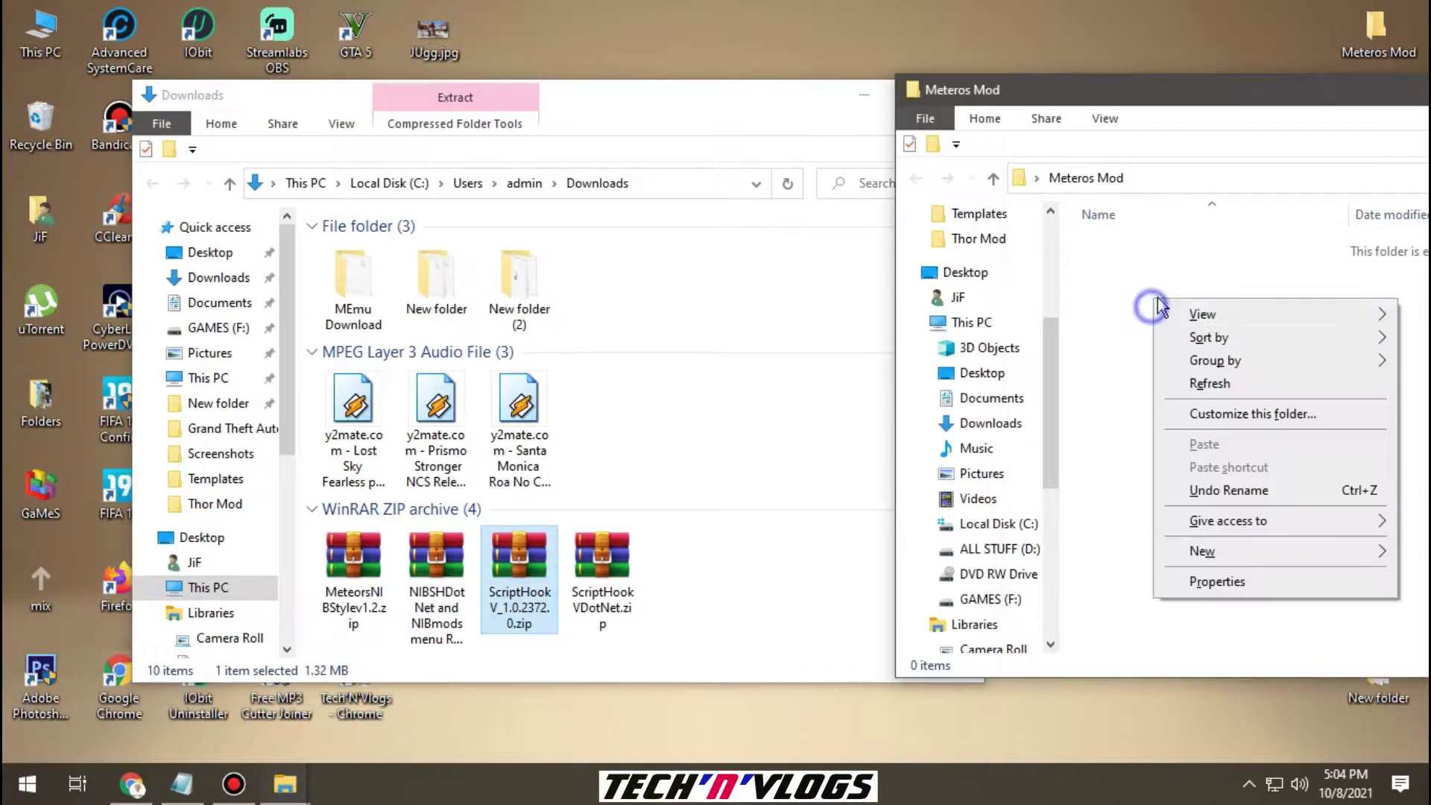
{"action": "mouse_move", "coordinate": [1186, 555]}
{"action": "left_click", "coordinate": [1067, 553]}
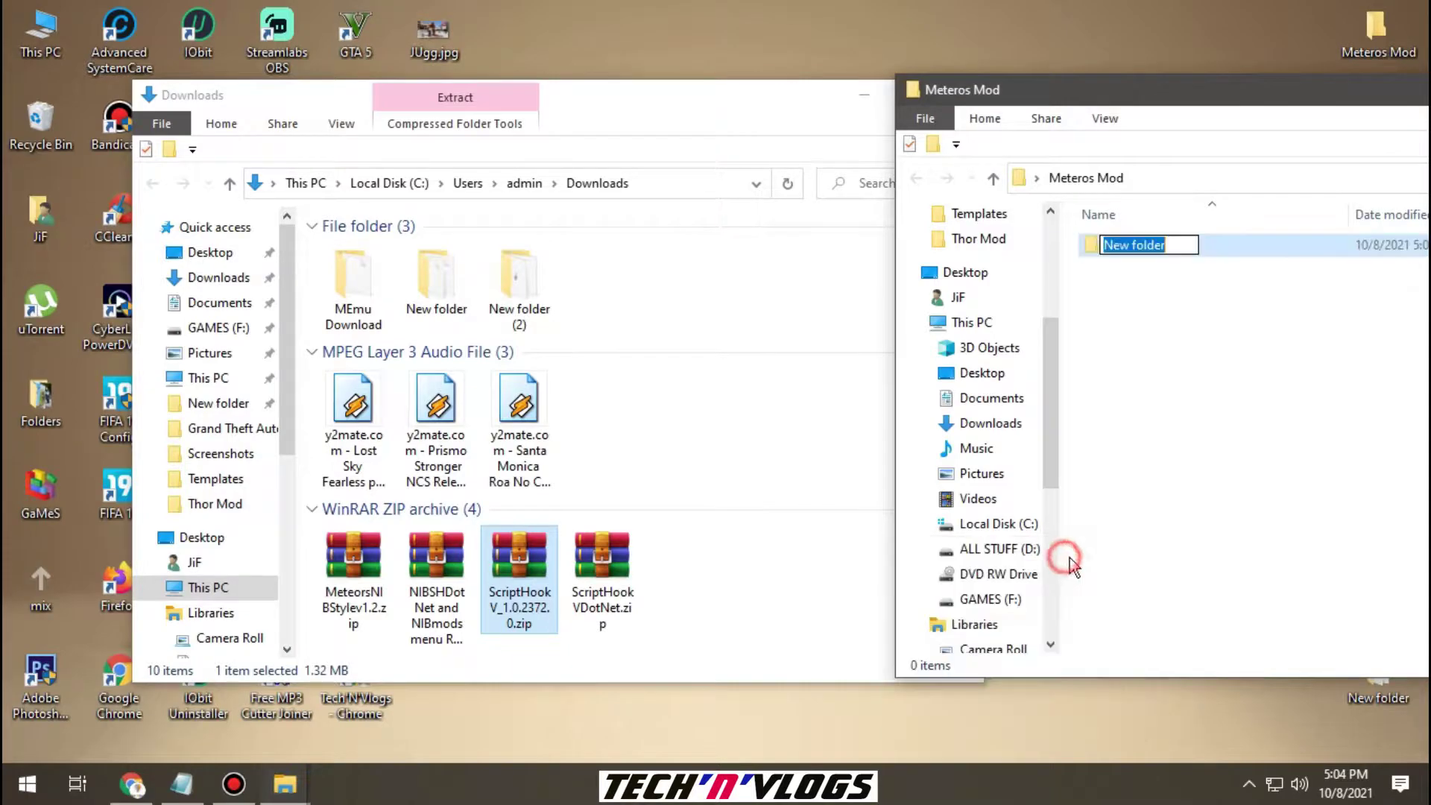
{"action": "key", "text": "ctrl+v"}
{"action": "left_click", "coordinate": [1207, 431]}
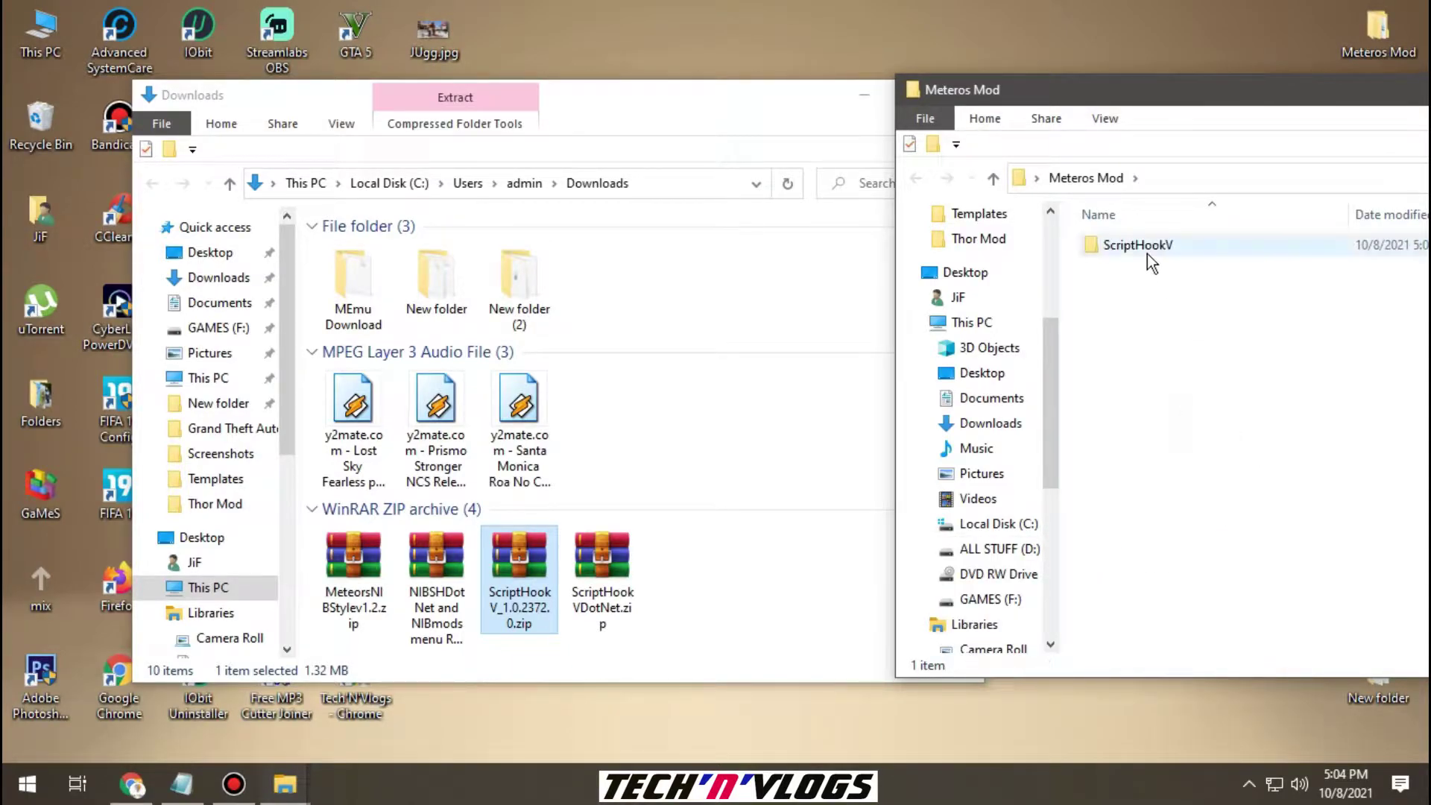
Extract dinput8.dll and ScriptHookV.dll from the bin folder of ScriptHookV_1.0.2372.0.zip into the ScriptHookV folder, and close the archive.
{"action": "double_click", "coordinate": [1147, 252]}
{"action": "left_click", "coordinate": [529, 585]}
{"action": "double_click", "coordinate": [531, 589]}
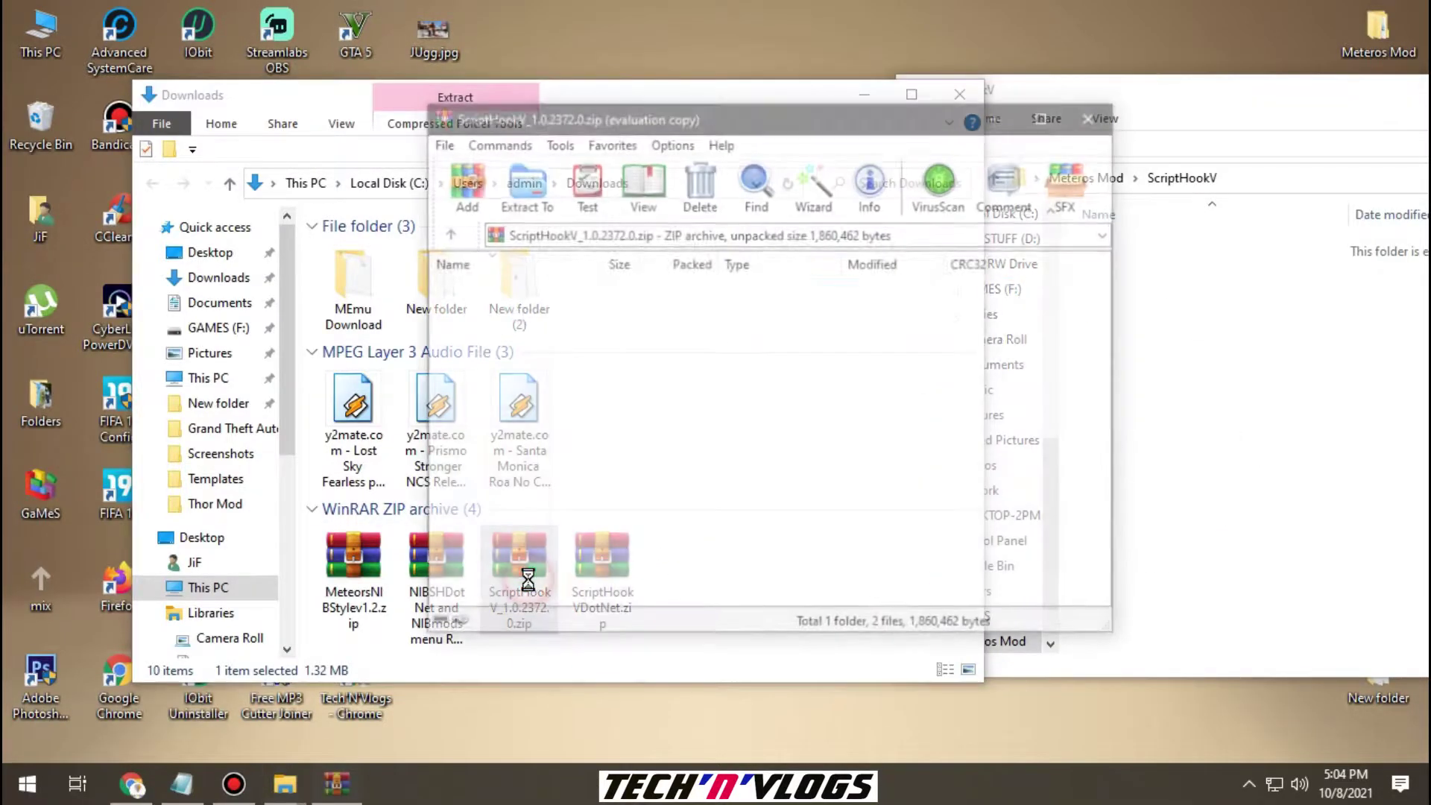
{"action": "double_click", "coordinate": [455, 306]}
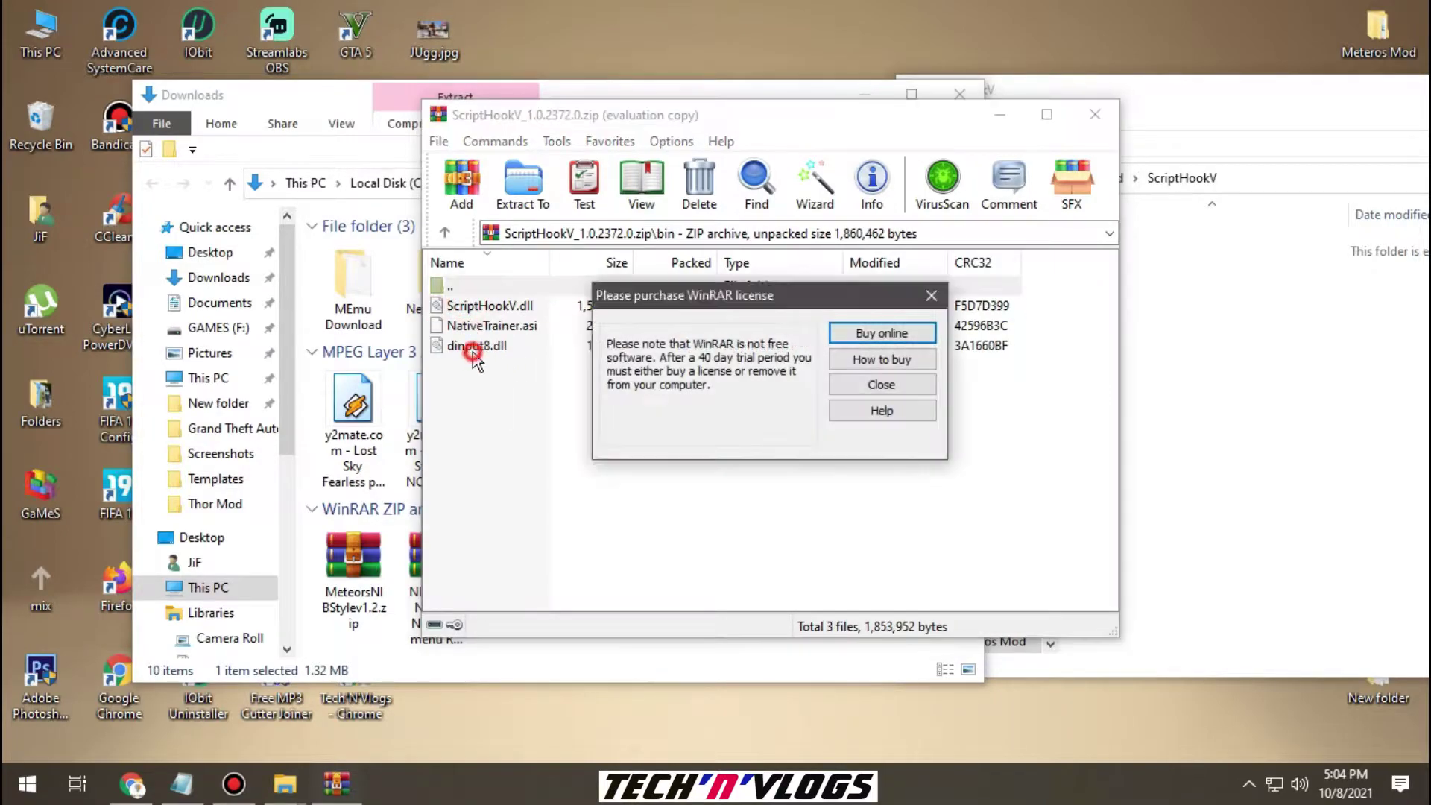
{"action": "left_click", "coordinate": [881, 386]}
{"action": "left_click", "coordinate": [466, 347]}
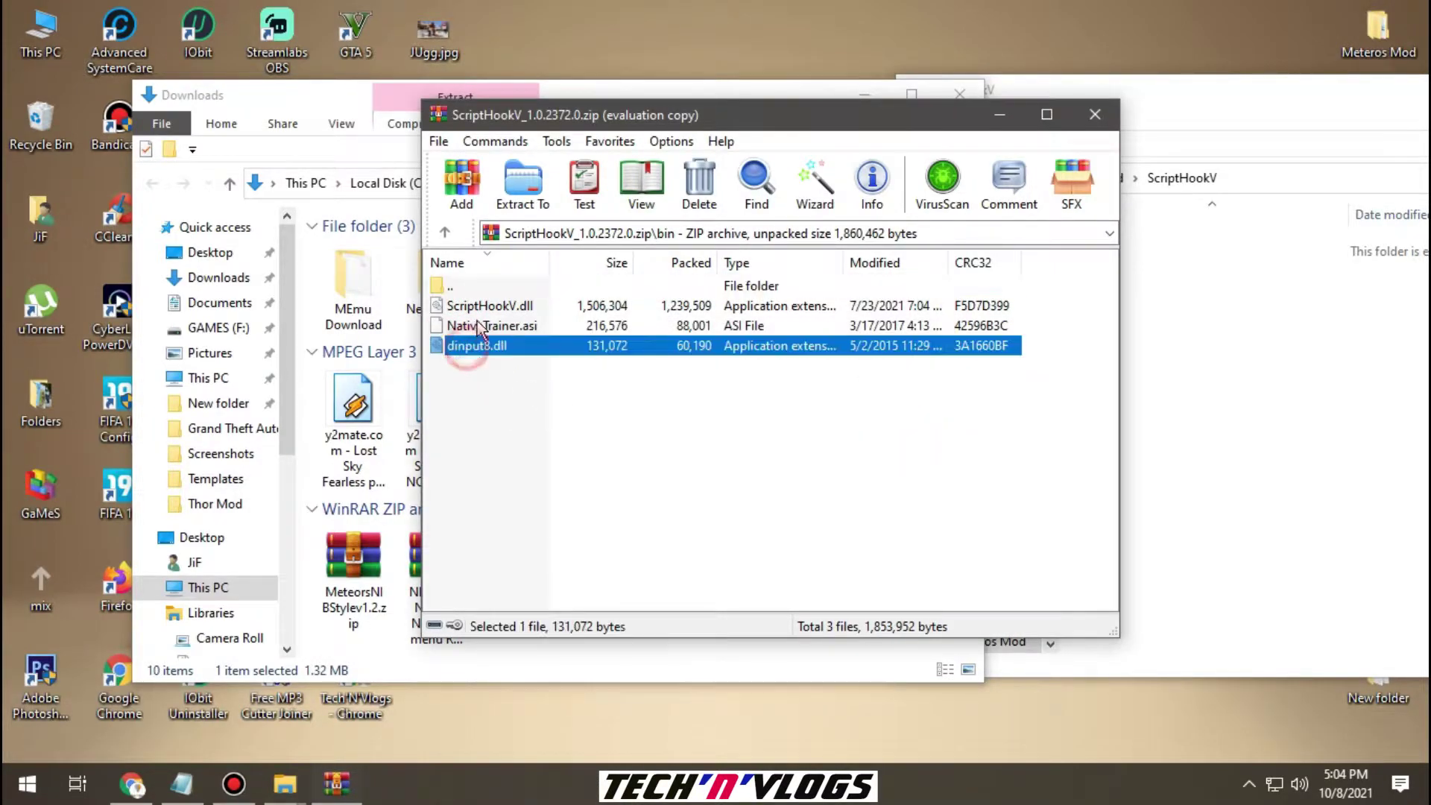
{"action": "left_click", "coordinate": [483, 305], "text": "ctrl"}
{"action": "left_click_drag", "start_coordinate": [469, 302], "coordinate": [1271, 356]}
{"action": "left_click", "coordinate": [784, 467]}
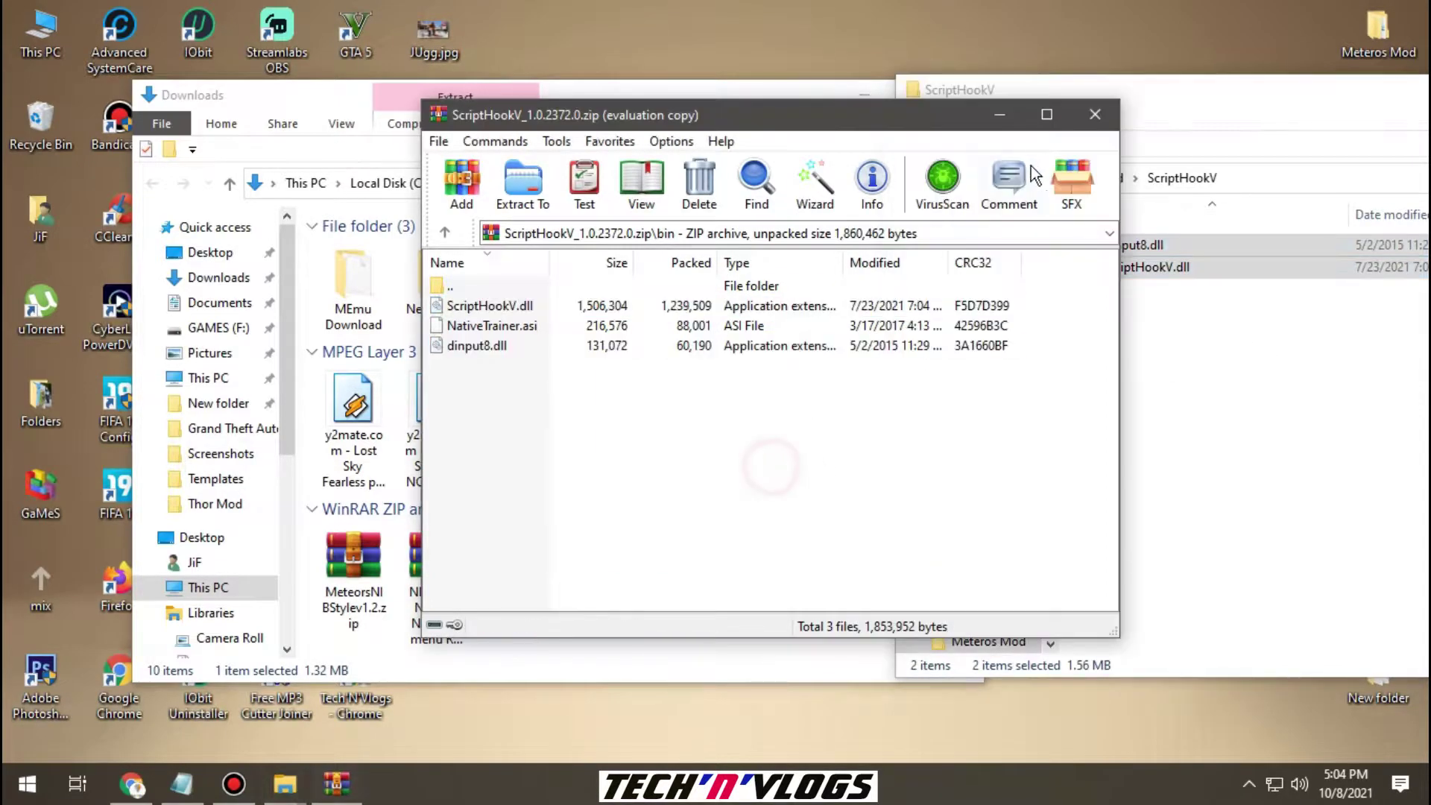
{"action": "left_click", "coordinate": [1094, 110]}
Return to Meteros Mod and create a folder named ScriptHookVDotNet, reusing the name of the matching archive.
{"action": "left_click", "coordinate": [914, 179]}
{"action": "right_click", "coordinate": [1092, 329]}
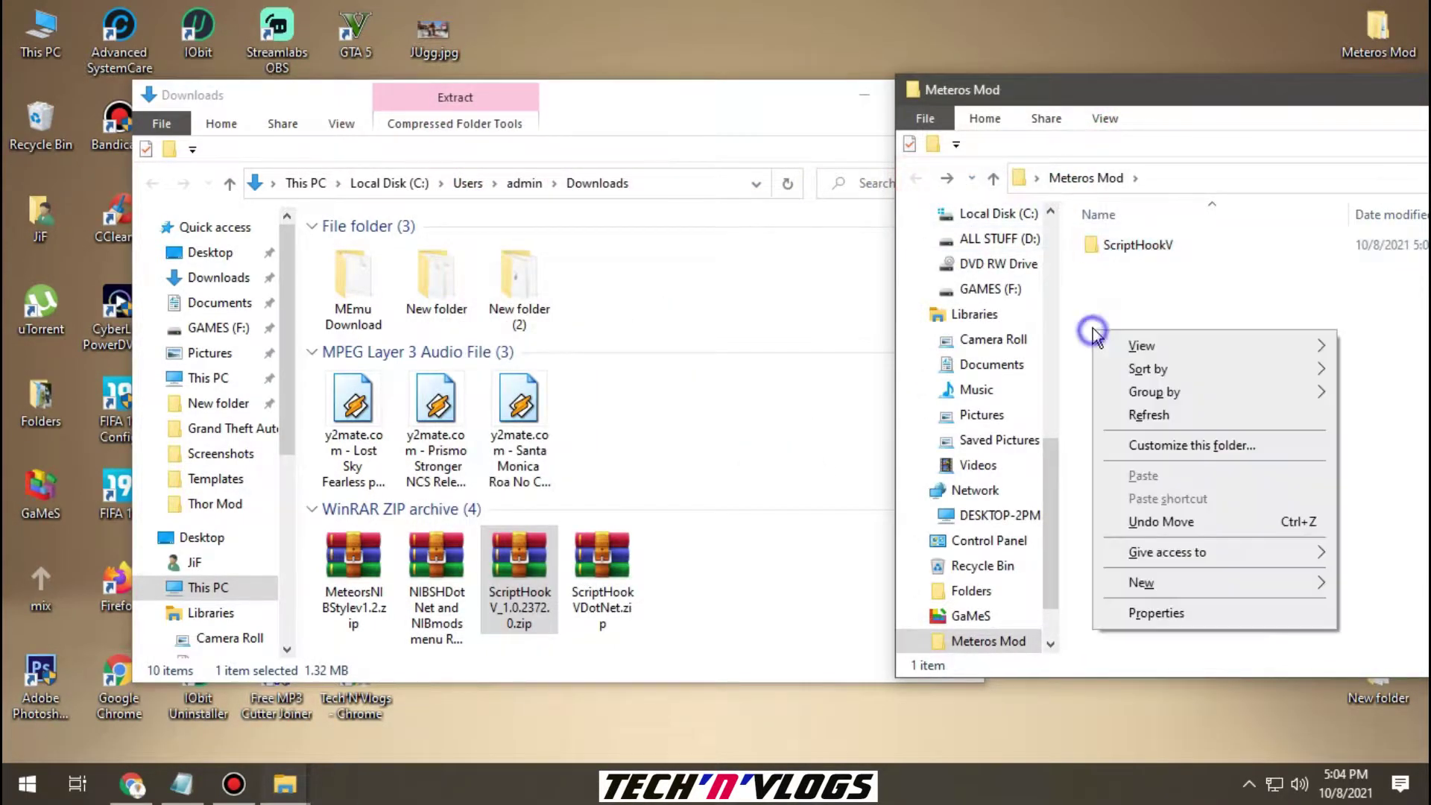
{"action": "left_click", "coordinate": [618, 591]}
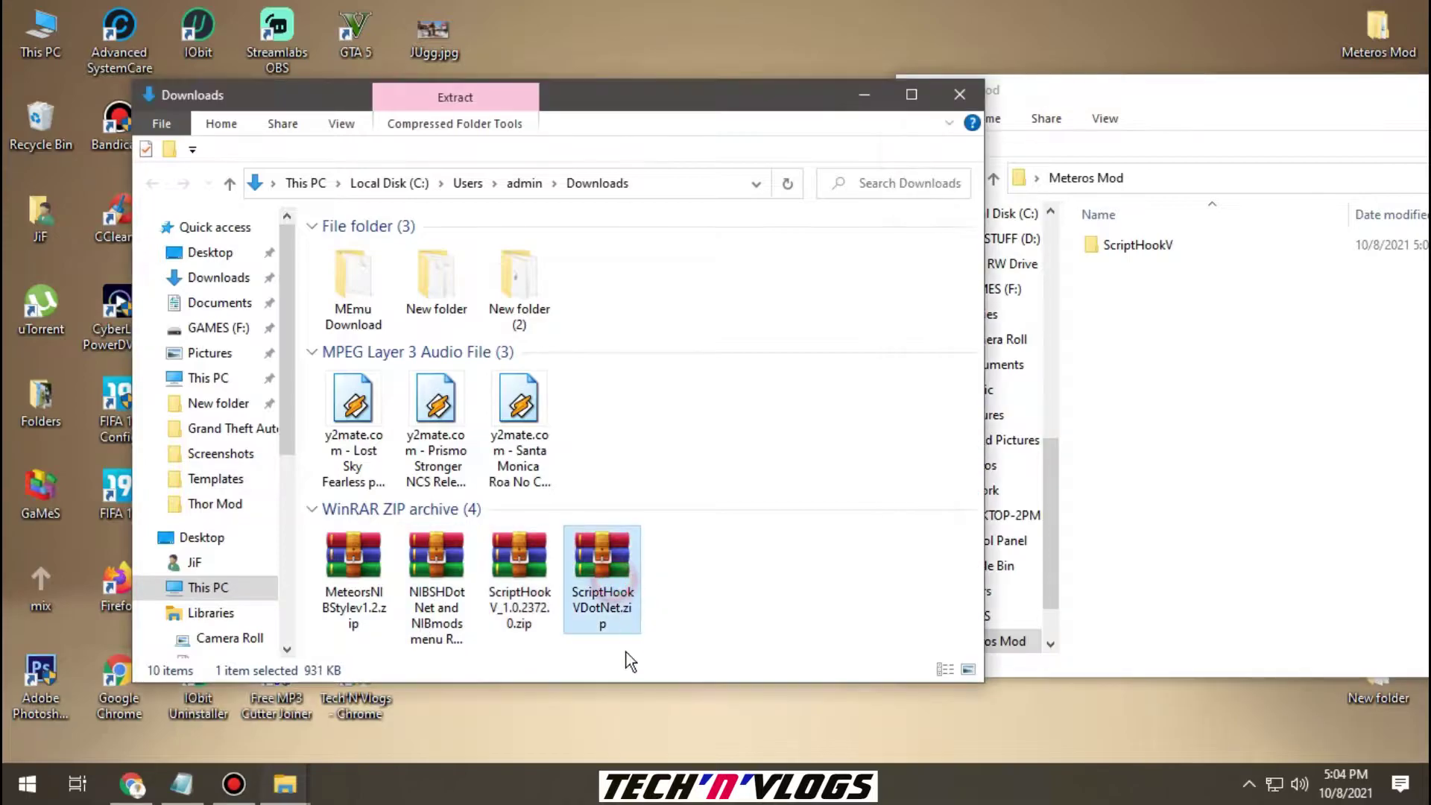
{"action": "right_click", "coordinate": [600, 568]}
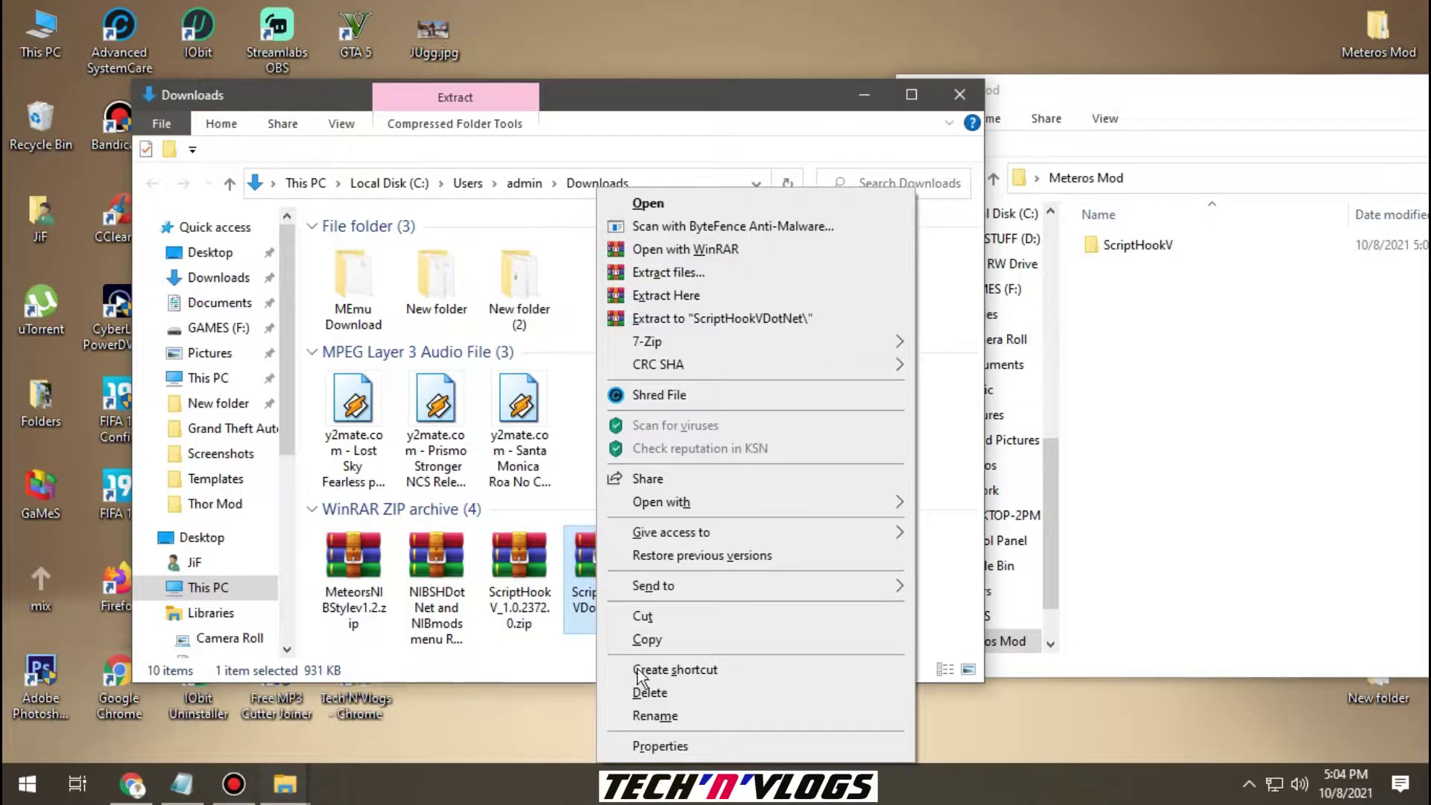
{"action": "left_click", "coordinate": [645, 716]}
{"action": "key", "text": "ctrl+c"}
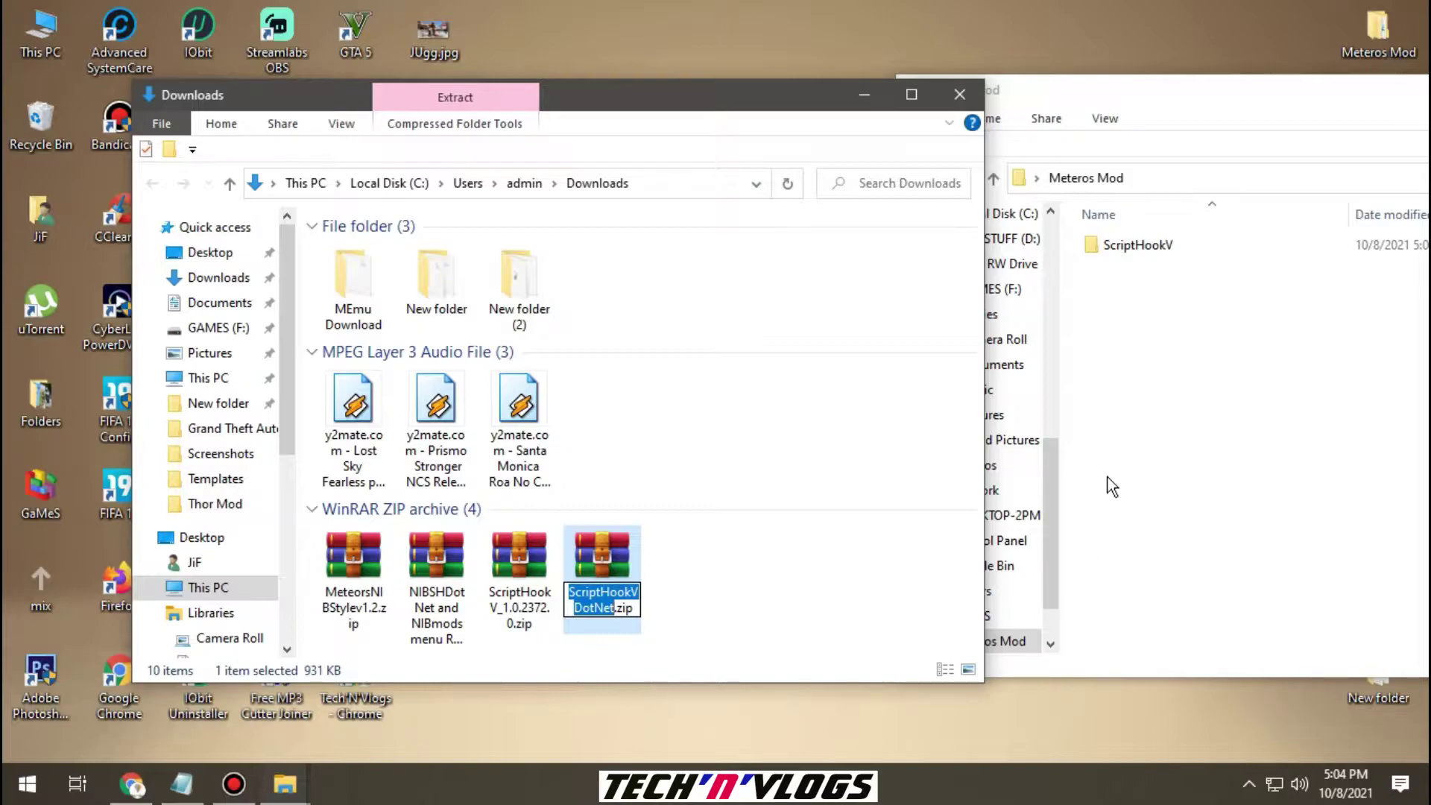
{"action": "right_click", "coordinate": [1112, 319]}
{"action": "mouse_move", "coordinate": [1133, 564]}
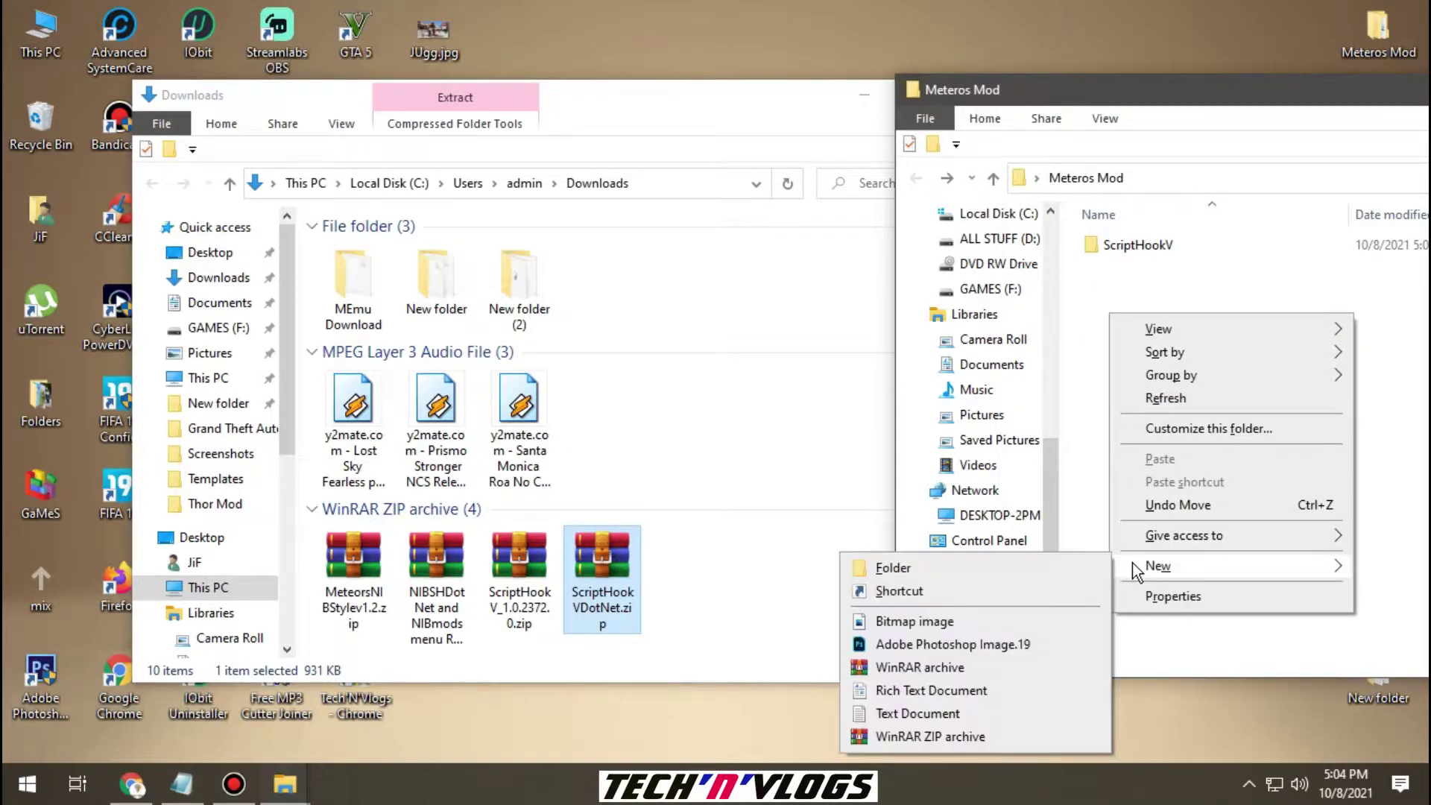
{"action": "left_click", "coordinate": [1039, 568]}
{"action": "key", "text": "ctrl+v"}
{"action": "key", "text": "Return"}
Extract all files except README.txt and LICENSE.txt from ScriptHookVDotNet.zip into the ScriptHookVDotNet folder, then close the archive and return to Meteros Mod.
{"action": "double_click", "coordinate": [1140, 243]}
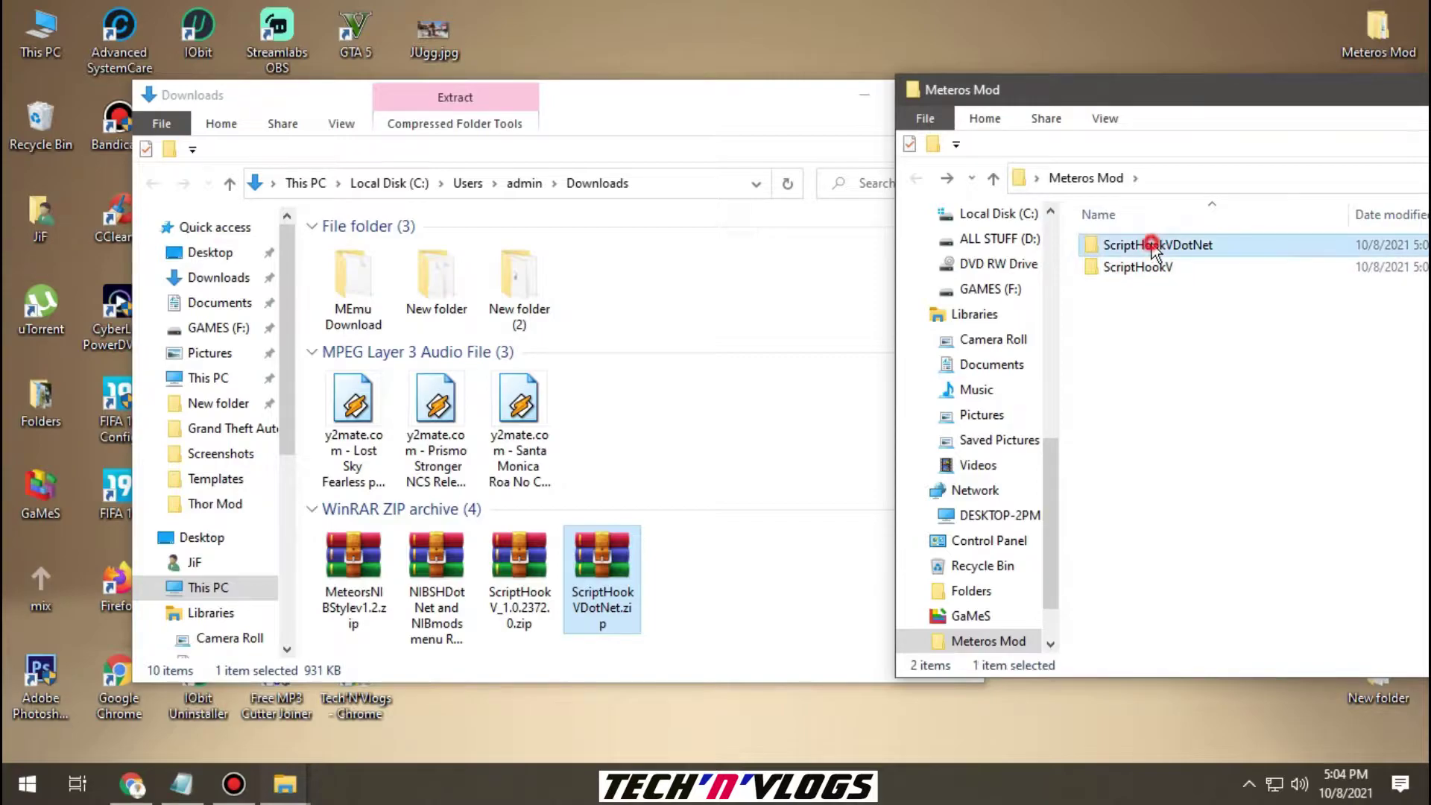
{"action": "double_click", "coordinate": [635, 582]}
{"action": "left_click", "coordinate": [1125, 56]}
{"action": "left_click_drag", "start_coordinate": [495, 507], "coordinate": [561, 308]}
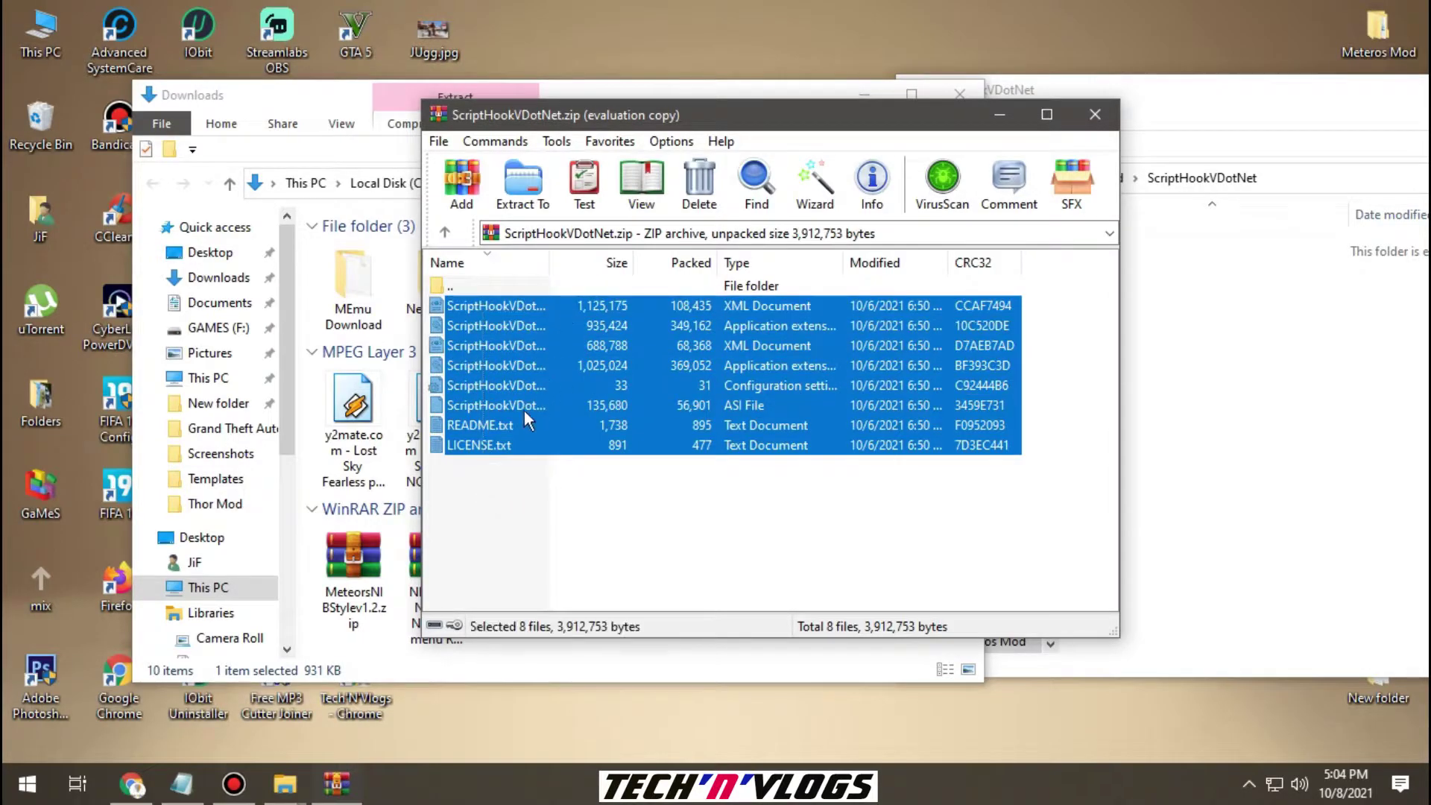
{"action": "left_click", "coordinate": [466, 449], "text": "ctrl"}
{"action": "left_click", "coordinate": [483, 427], "text": "ctrl"}
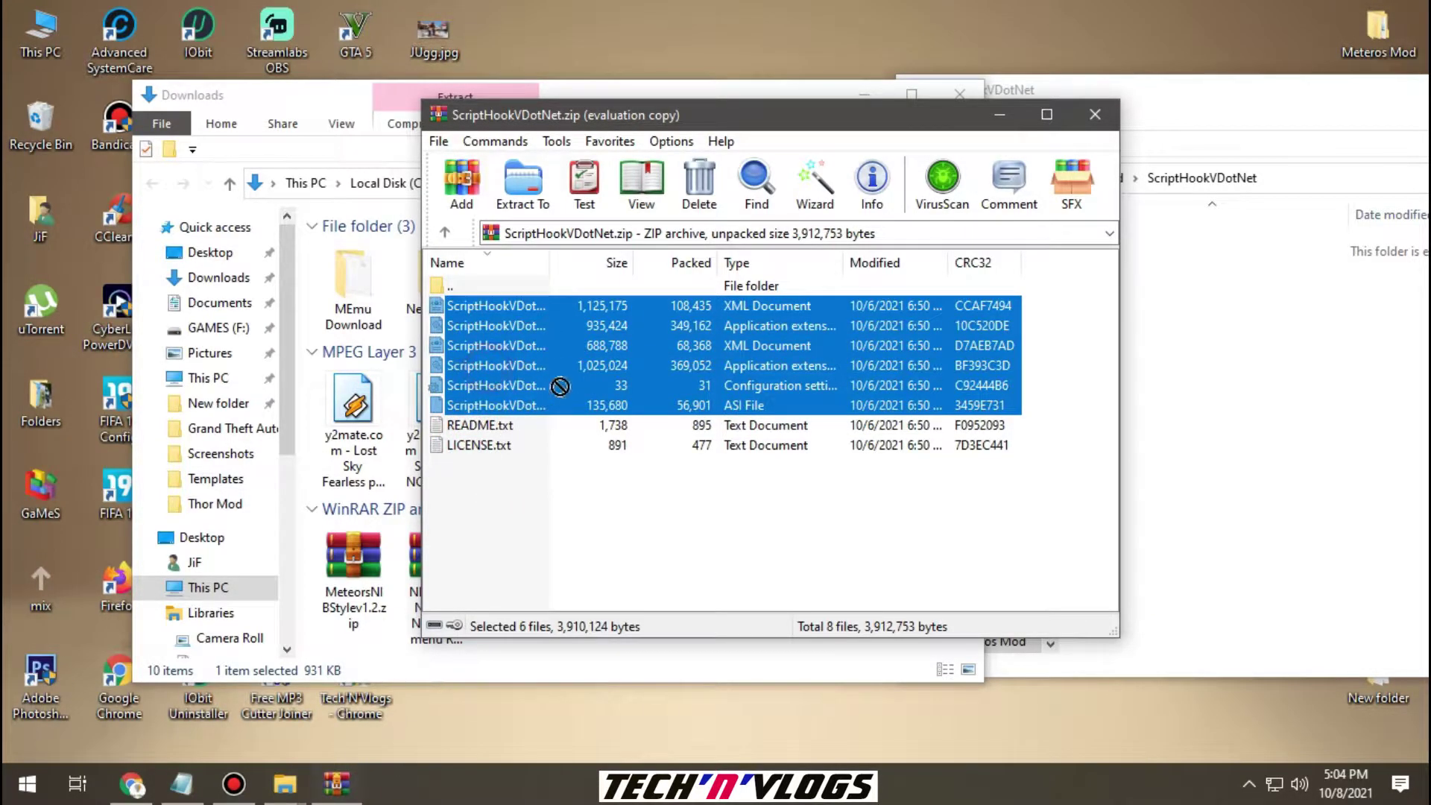
{"action": "left_click_drag", "start_coordinate": [1286, 419], "coordinate": [1289, 420]}
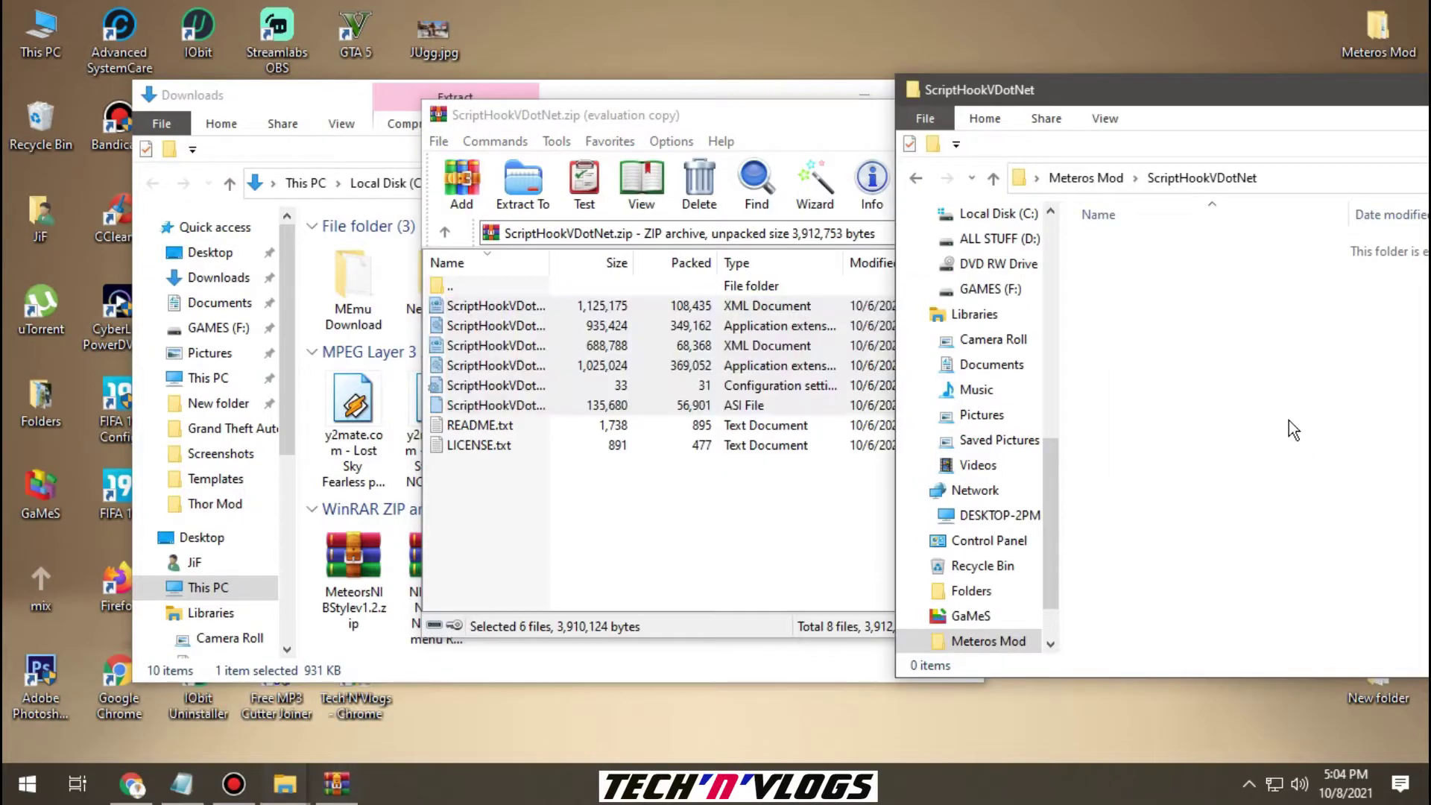
{"action": "left_click", "coordinate": [919, 180]}
{"action": "left_click", "coordinate": [842, 115]}
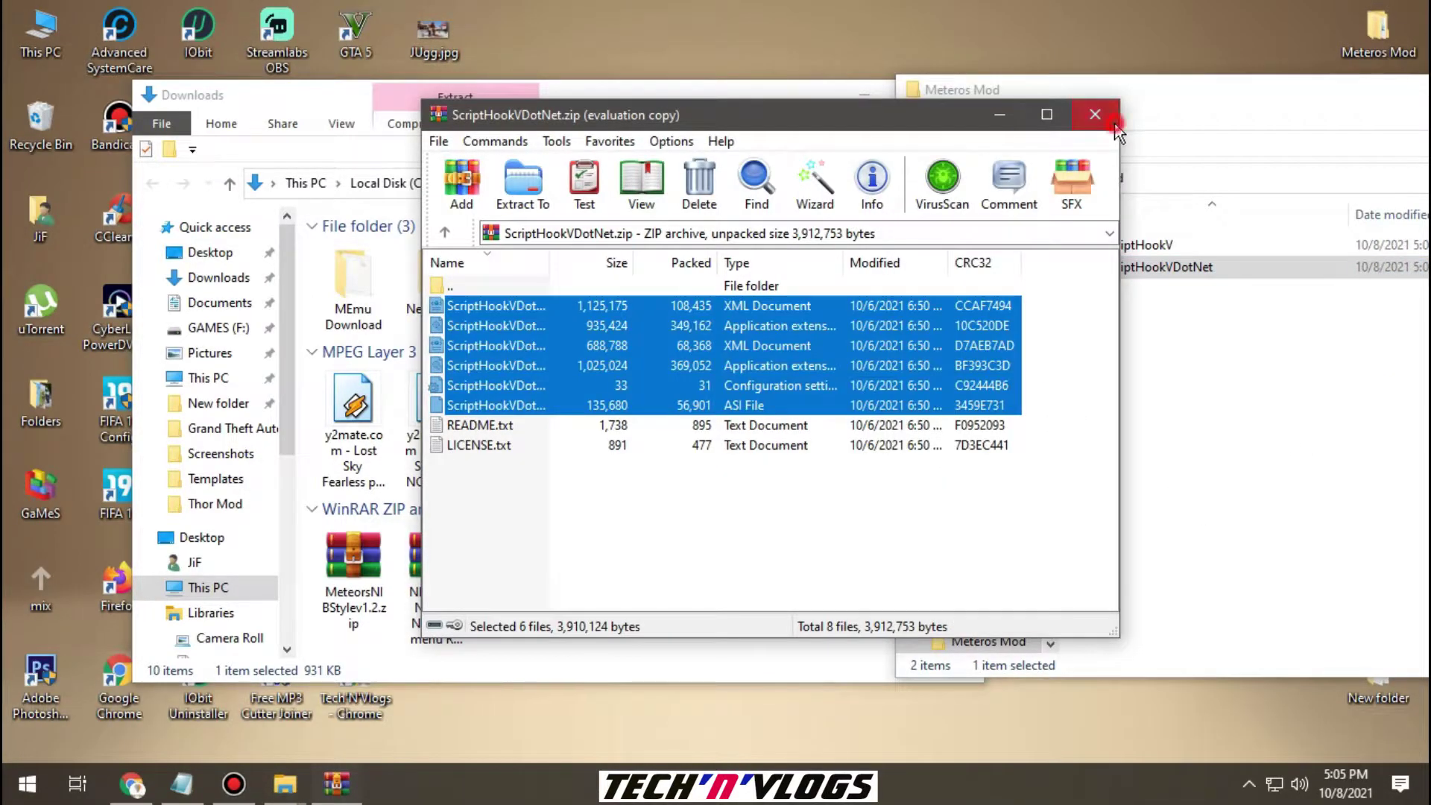
{"action": "left_click", "coordinate": [1118, 120]}
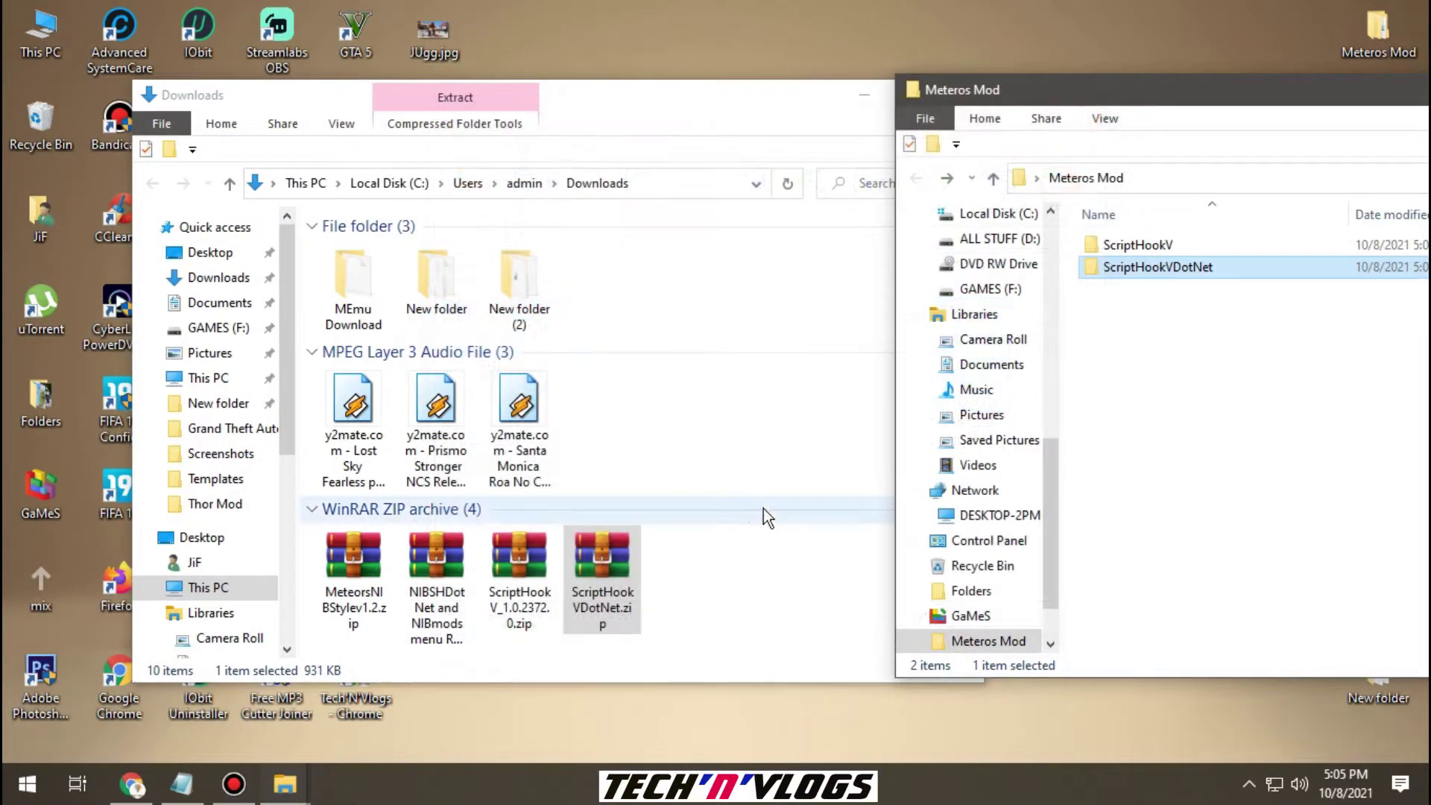
Create a folder named MeteorsNIBStylev1.2 inside Meteros Mod, reusing the name of the MeteorsNIBStylev1.2.zip archive.
{"action": "right_click", "coordinate": [338, 562]}
{"action": "left_click", "coordinate": [388, 716]}
{"action": "key", "text": "ctrl+c"}
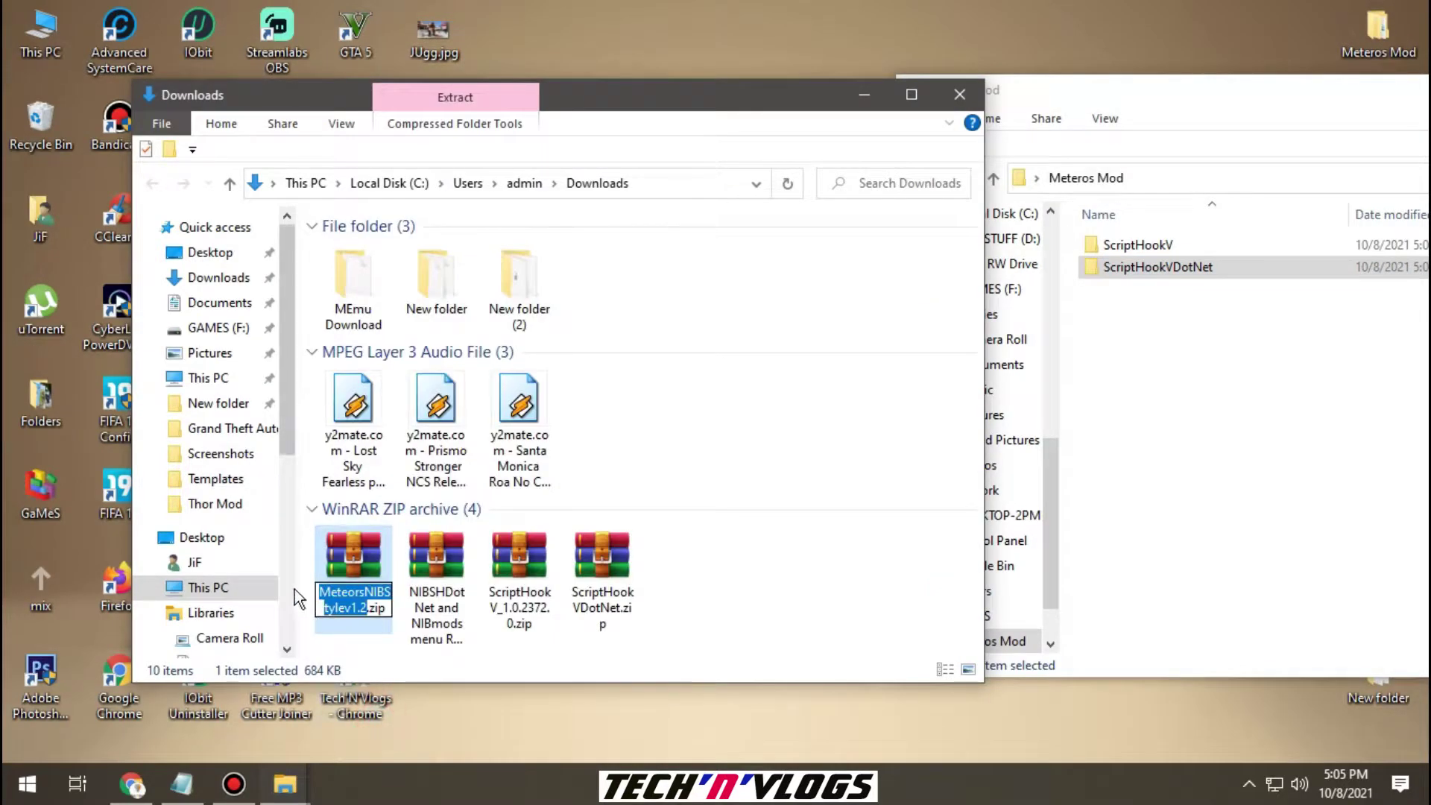
{"action": "left_click_drag", "start_coordinate": [319, 594], "coordinate": [347, 616]}
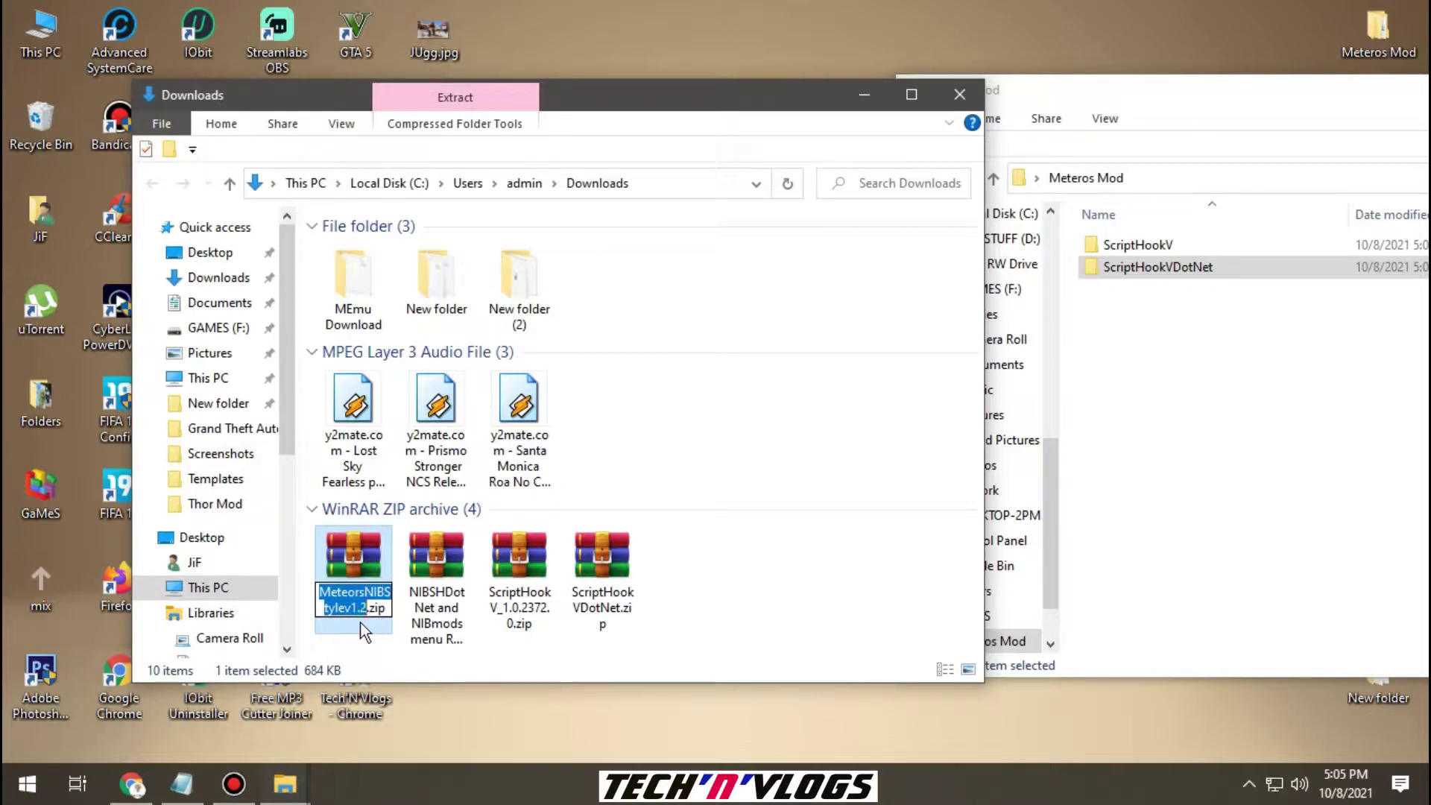
{"action": "right_click", "coordinate": [1158, 342]}
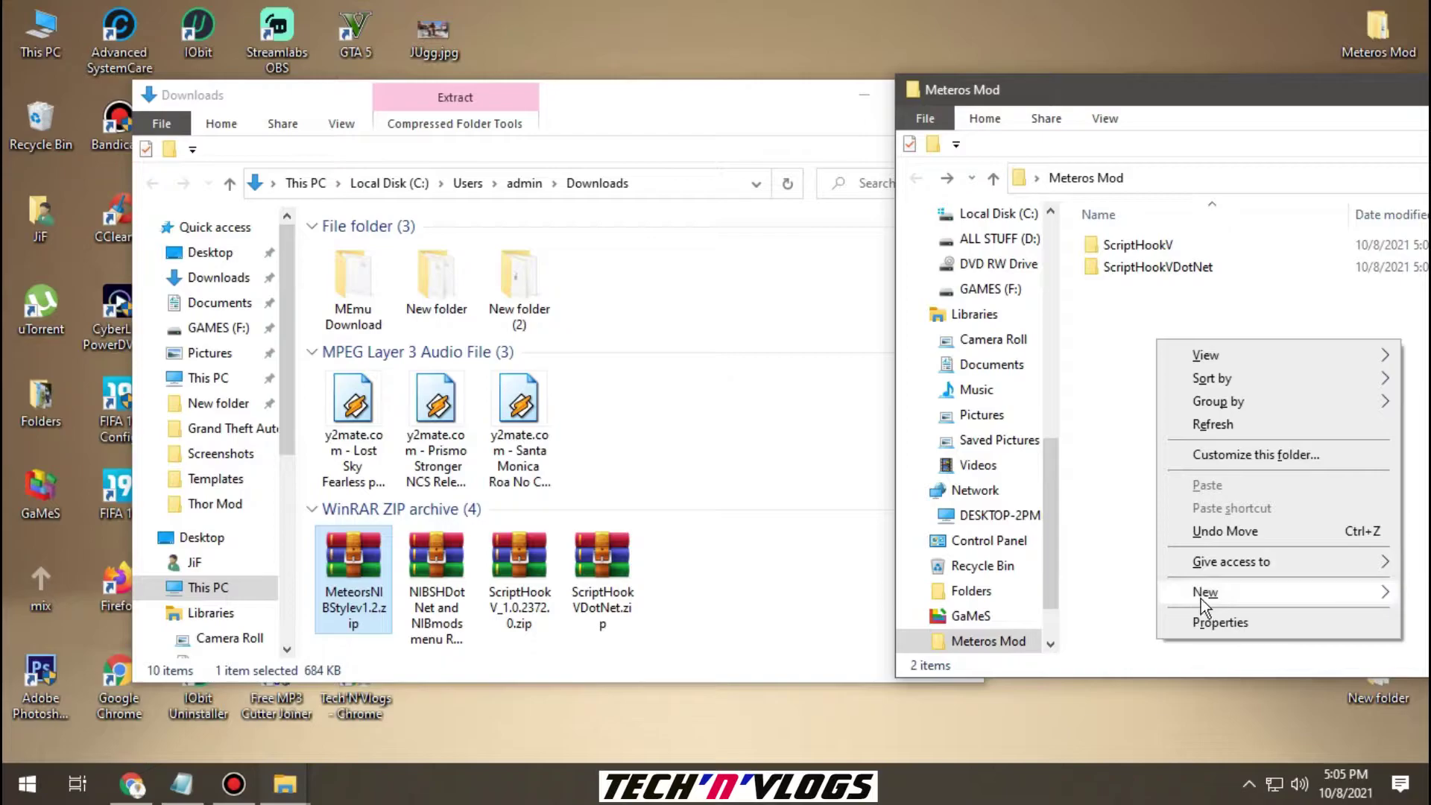
{"action": "mouse_move", "coordinate": [1201, 597]}
{"action": "left_click", "coordinate": [1018, 593]}
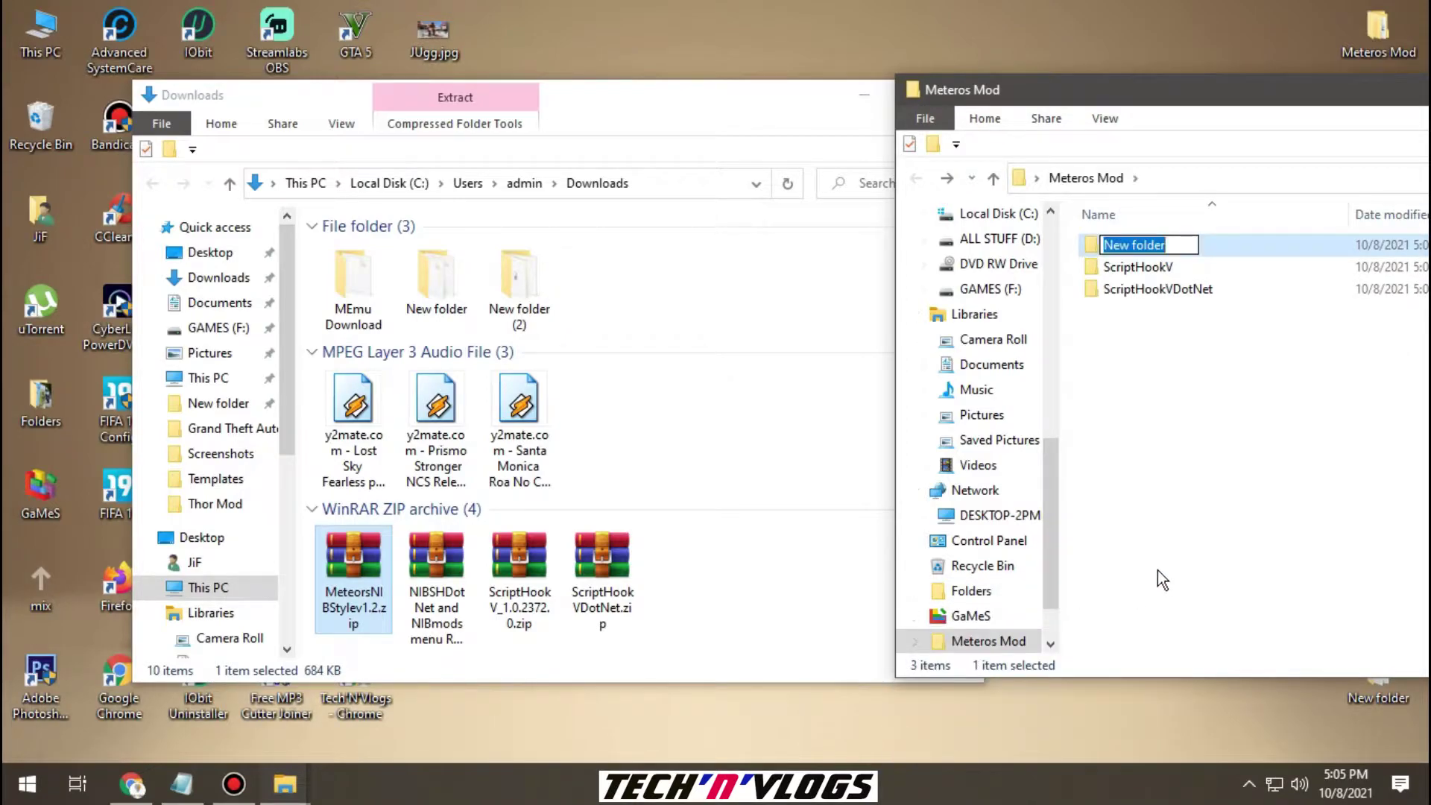
{"action": "key", "text": "ctrl+v"}
{"action": "left_click", "coordinate": [1163, 526]}
Extract the four DLL files from MeteorsNIBStylev1.2.zip into the MeteorsNIBStylev1.2 folder, then close the archive and return to Meteros Mod.
{"action": "double_click", "coordinate": [1141, 254]}
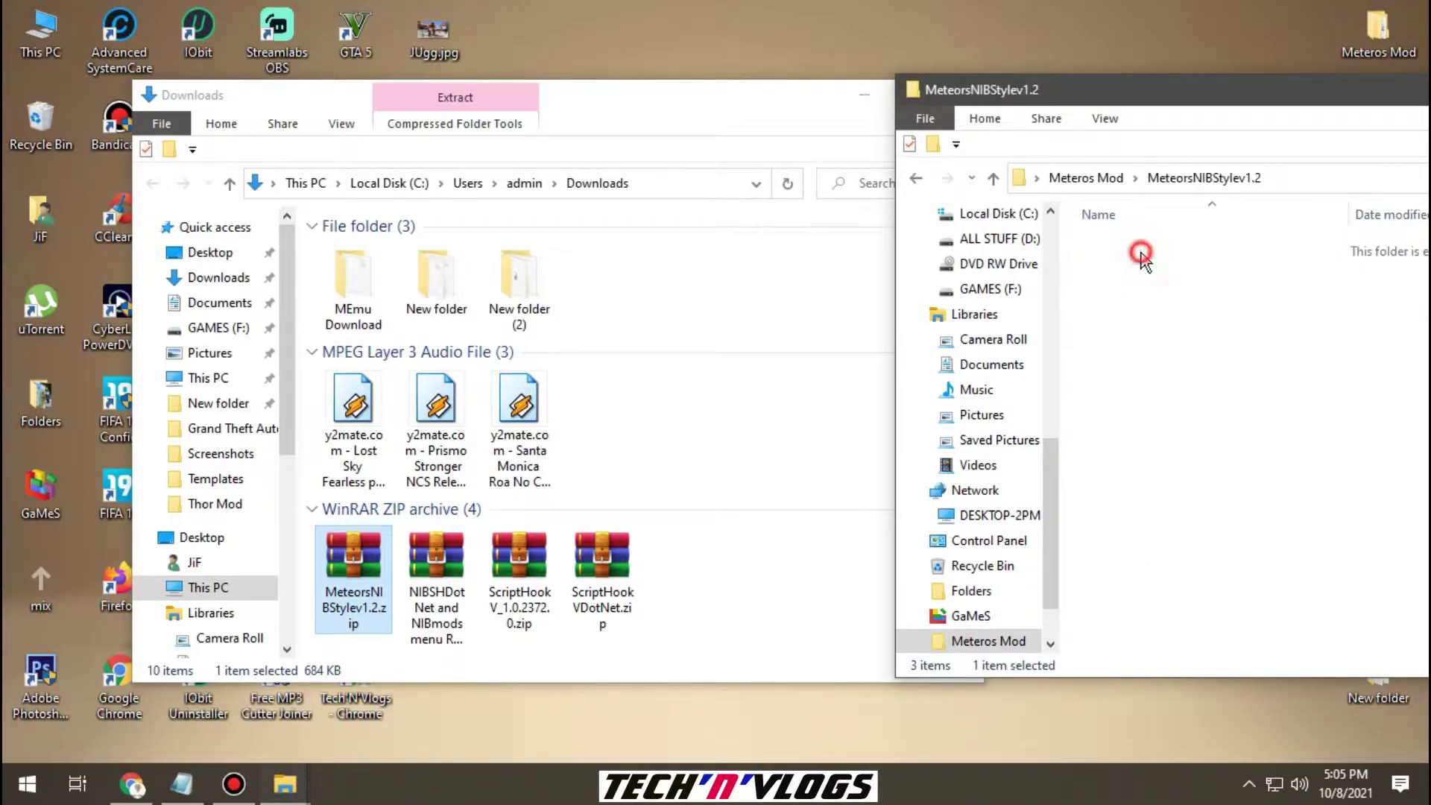
{"action": "double_click", "coordinate": [373, 559]}
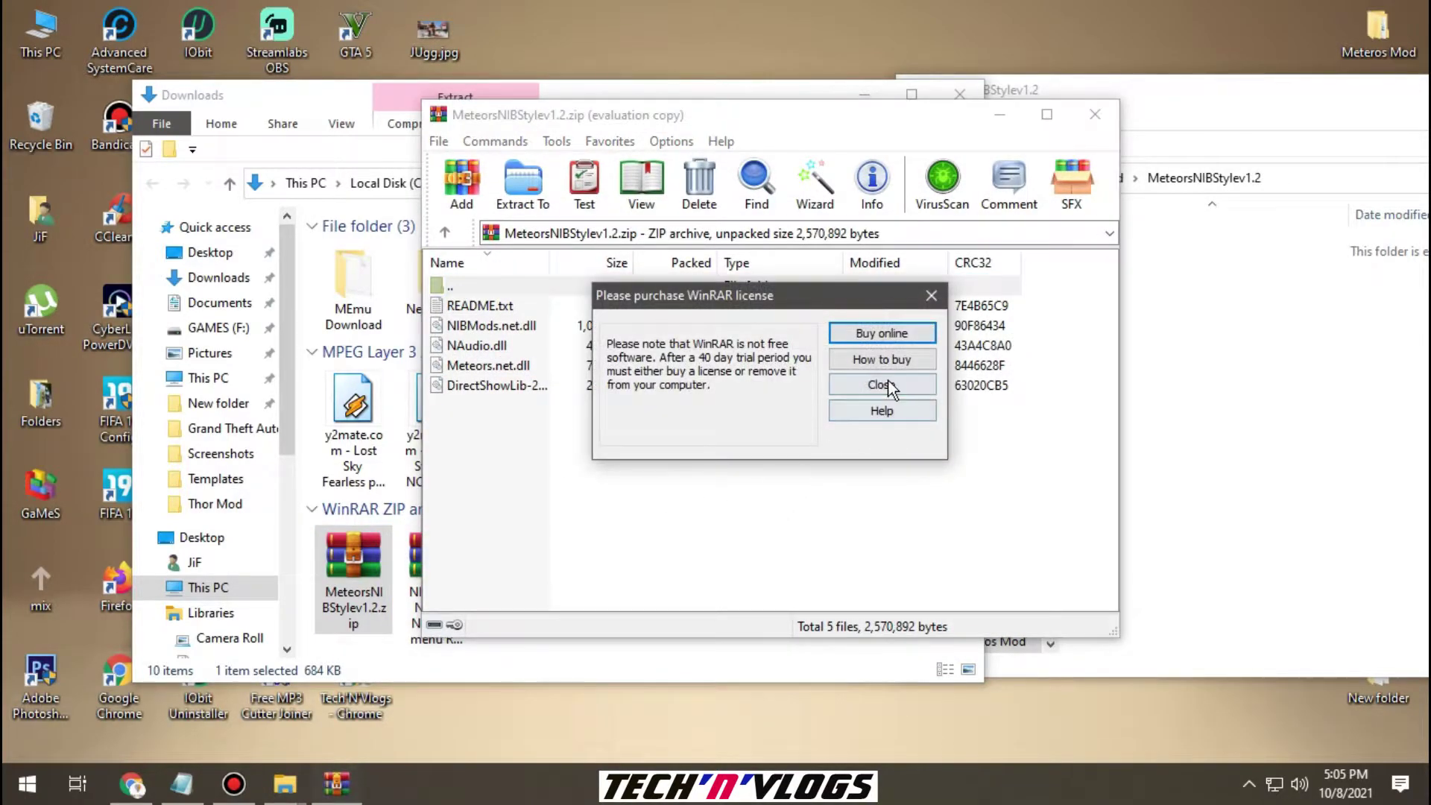
{"action": "left_click", "coordinate": [882, 406]}
{"action": "left_click", "coordinate": [485, 446]}
{"action": "left_click_drag", "start_coordinate": [485, 445], "coordinate": [520, 328]}
{"action": "left_click_drag", "start_coordinate": [455, 359], "coordinate": [1213, 454]}
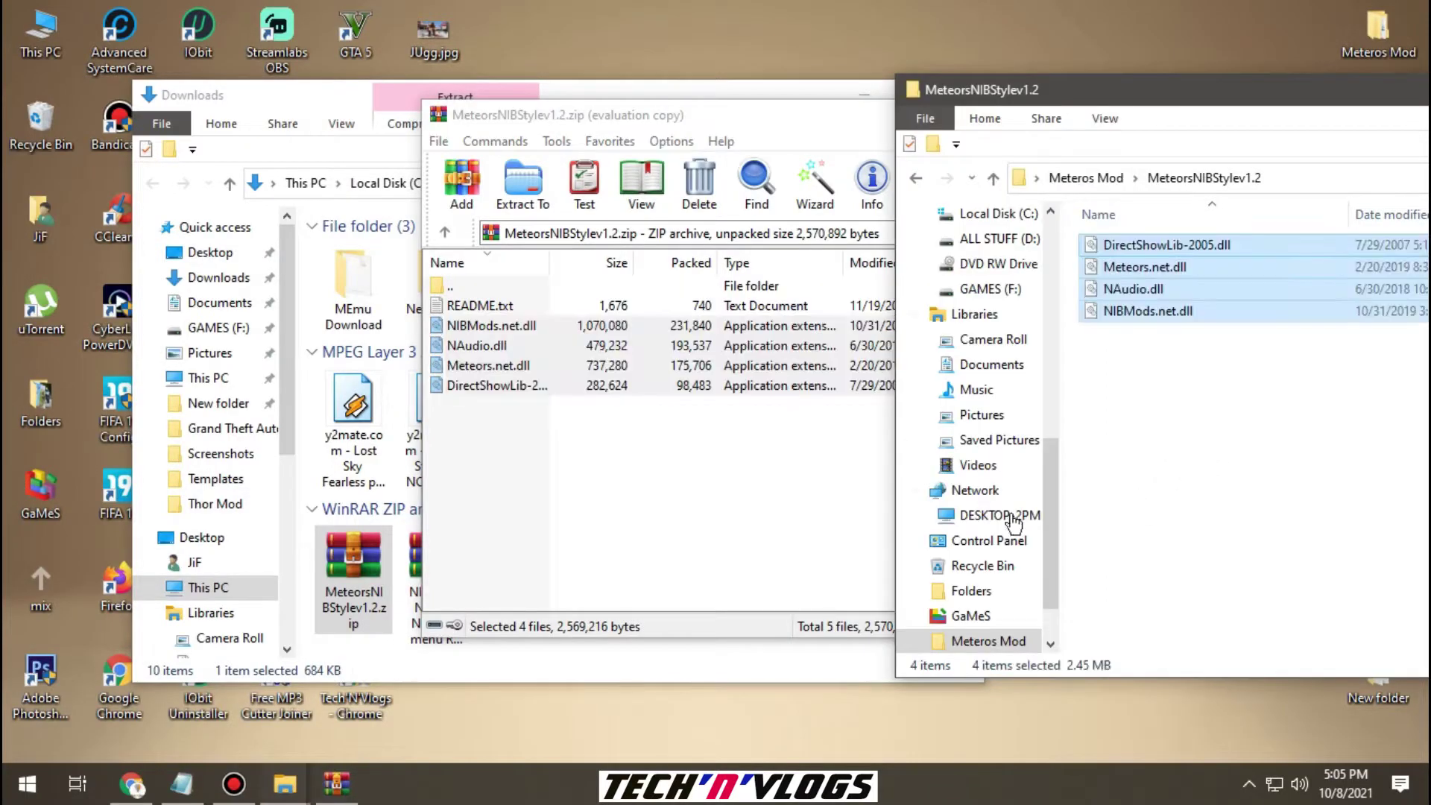
{"action": "left_click", "coordinate": [741, 533]}
{"action": "left_click", "coordinate": [1093, 115]}
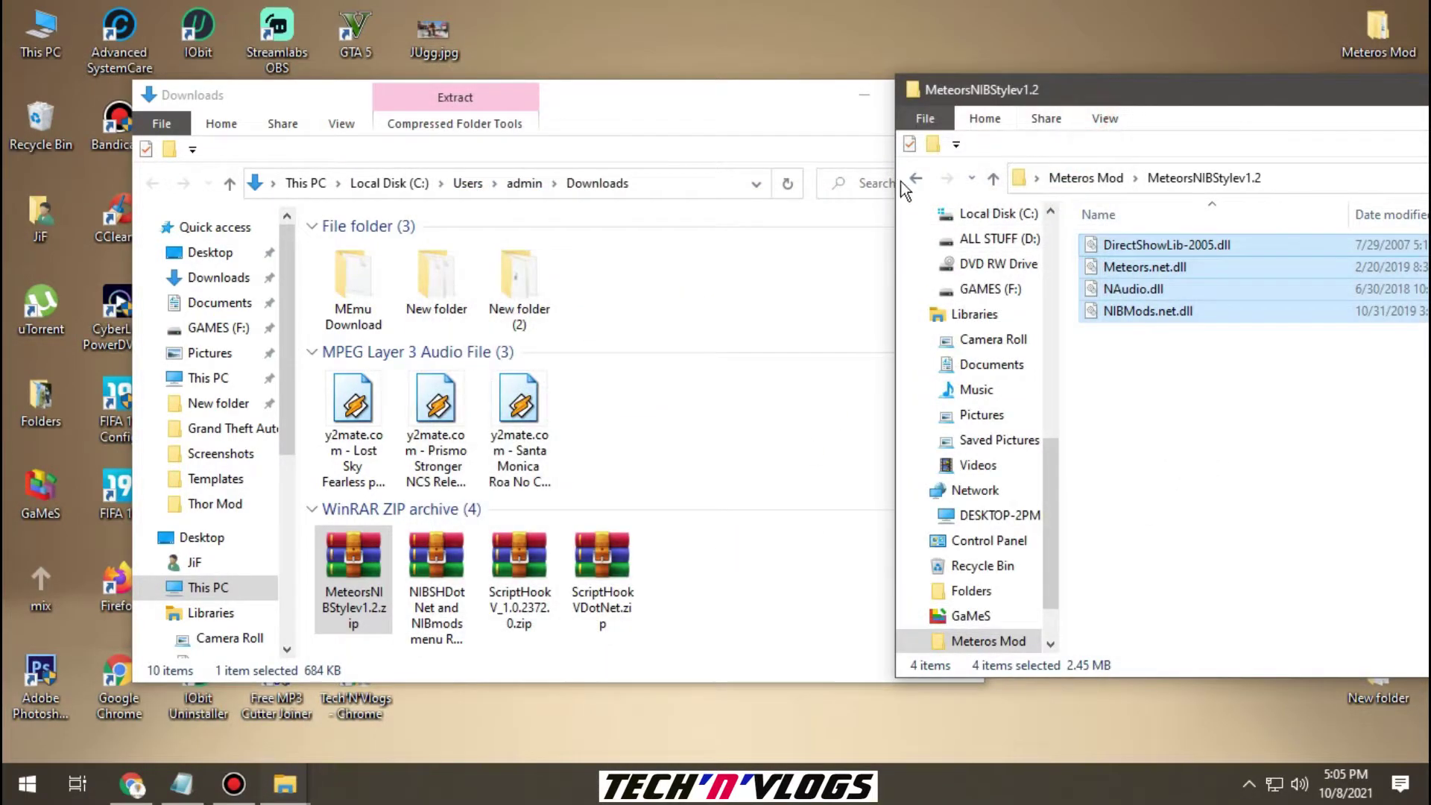
{"action": "left_click", "coordinate": [914, 180]}
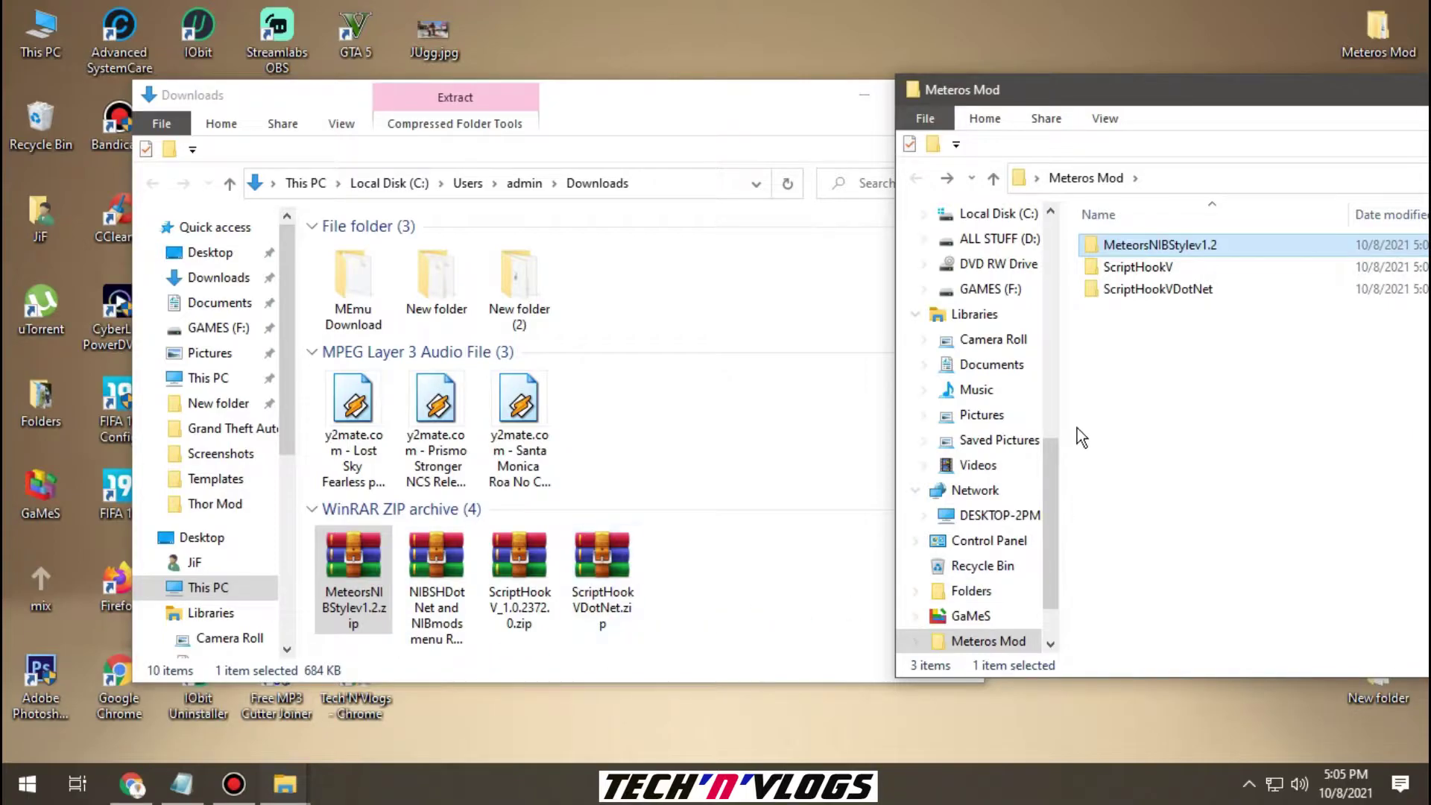
Extract Setup package.oiv from NIBSHDotNet and NIBmods menu R9.zip into Meteros Mod, then close the archive and the Downloads window.
{"action": "left_click", "coordinate": [437, 571]}
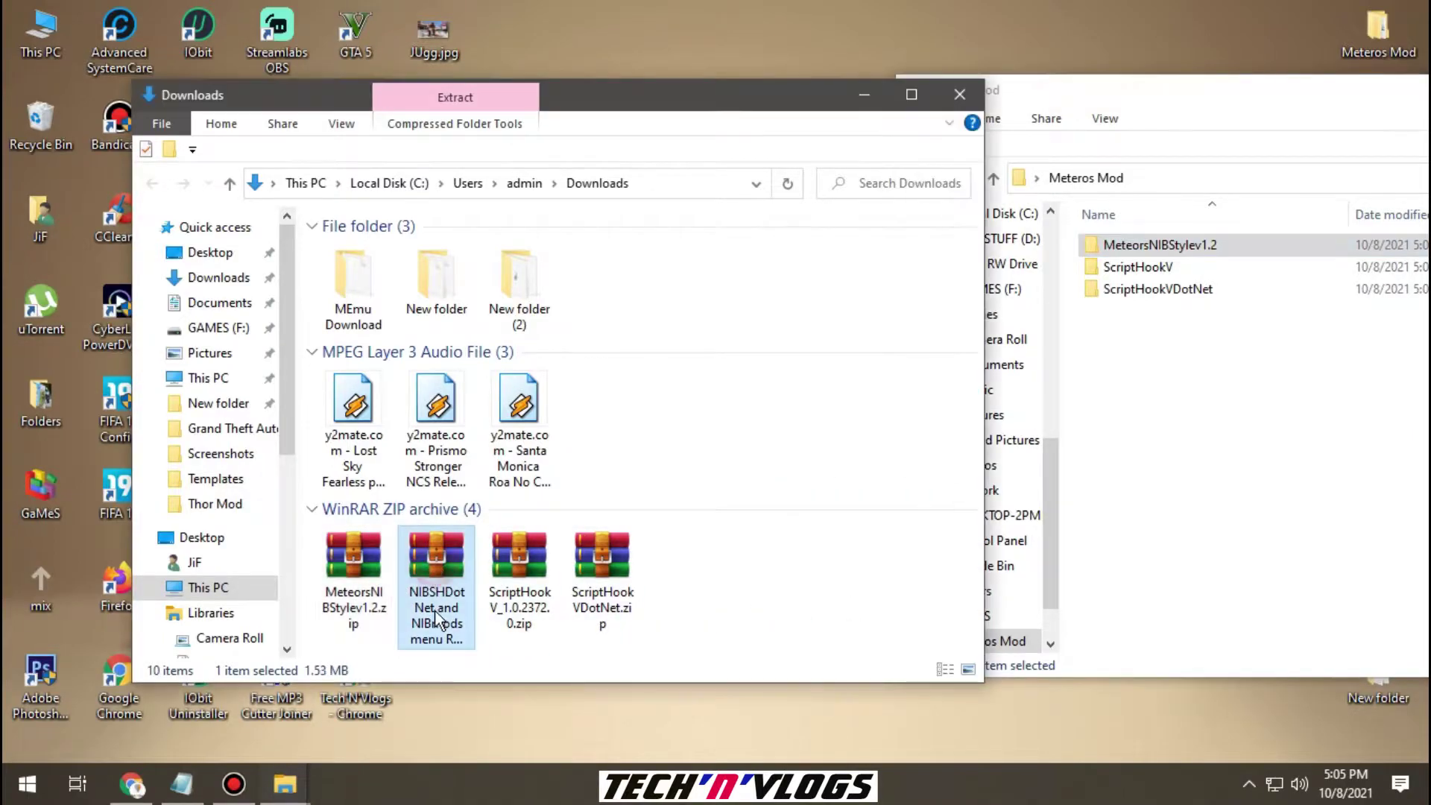
{"action": "double_click", "coordinate": [437, 571]}
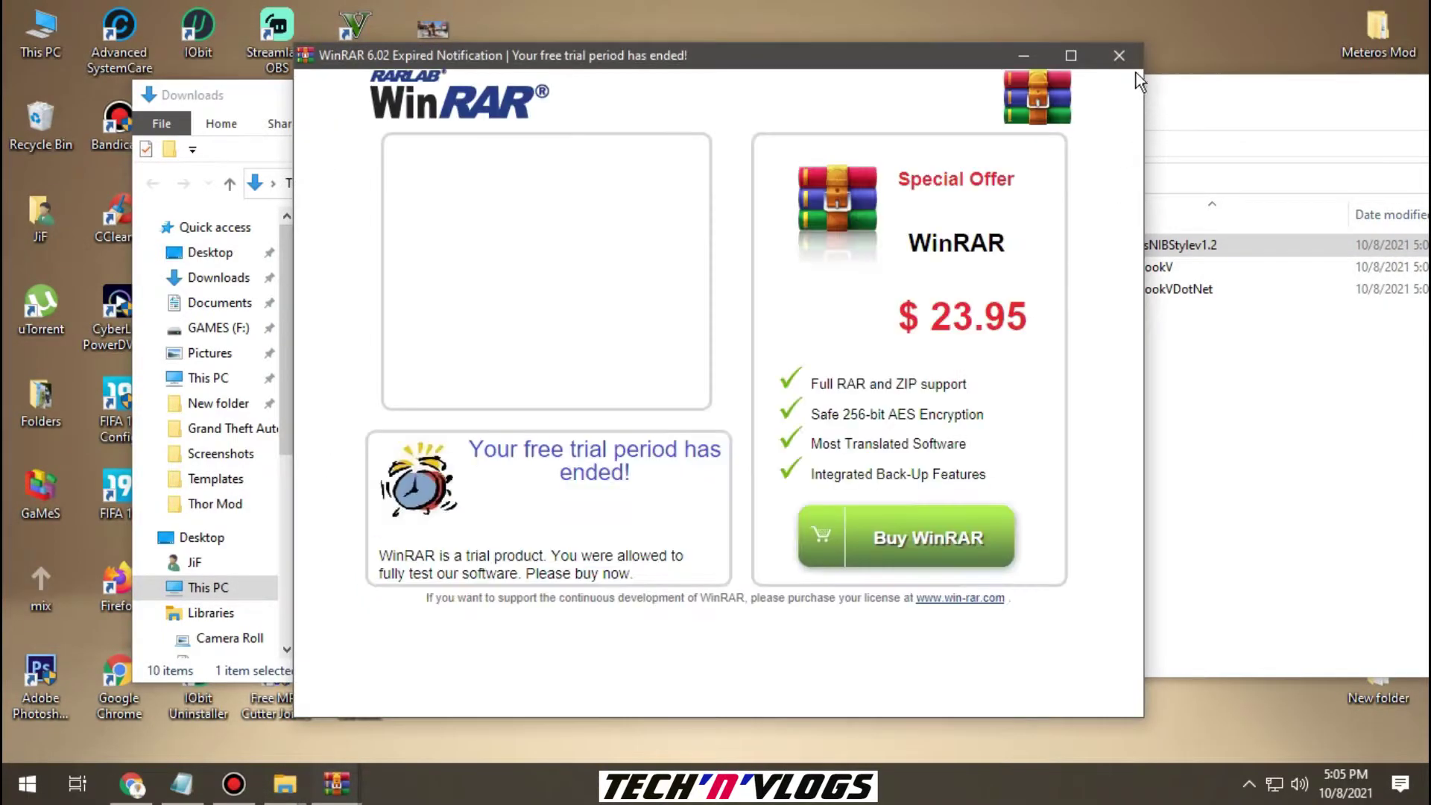
{"action": "left_click", "coordinate": [1116, 60]}
{"action": "left_click", "coordinate": [477, 307]}
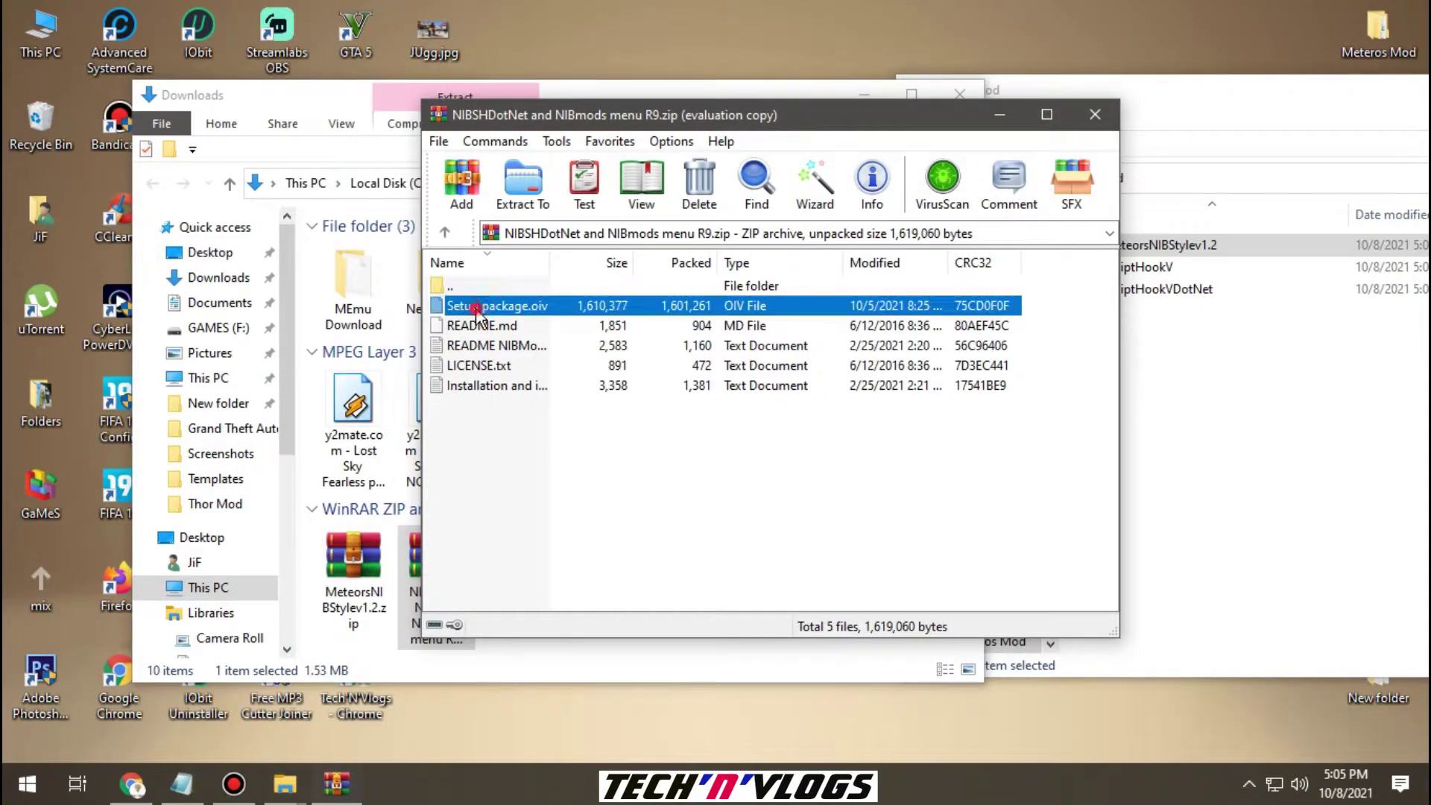
{"action": "left_click_drag", "start_coordinate": [519, 307], "coordinate": [1278, 480]}
{"action": "left_click", "coordinate": [788, 550]}
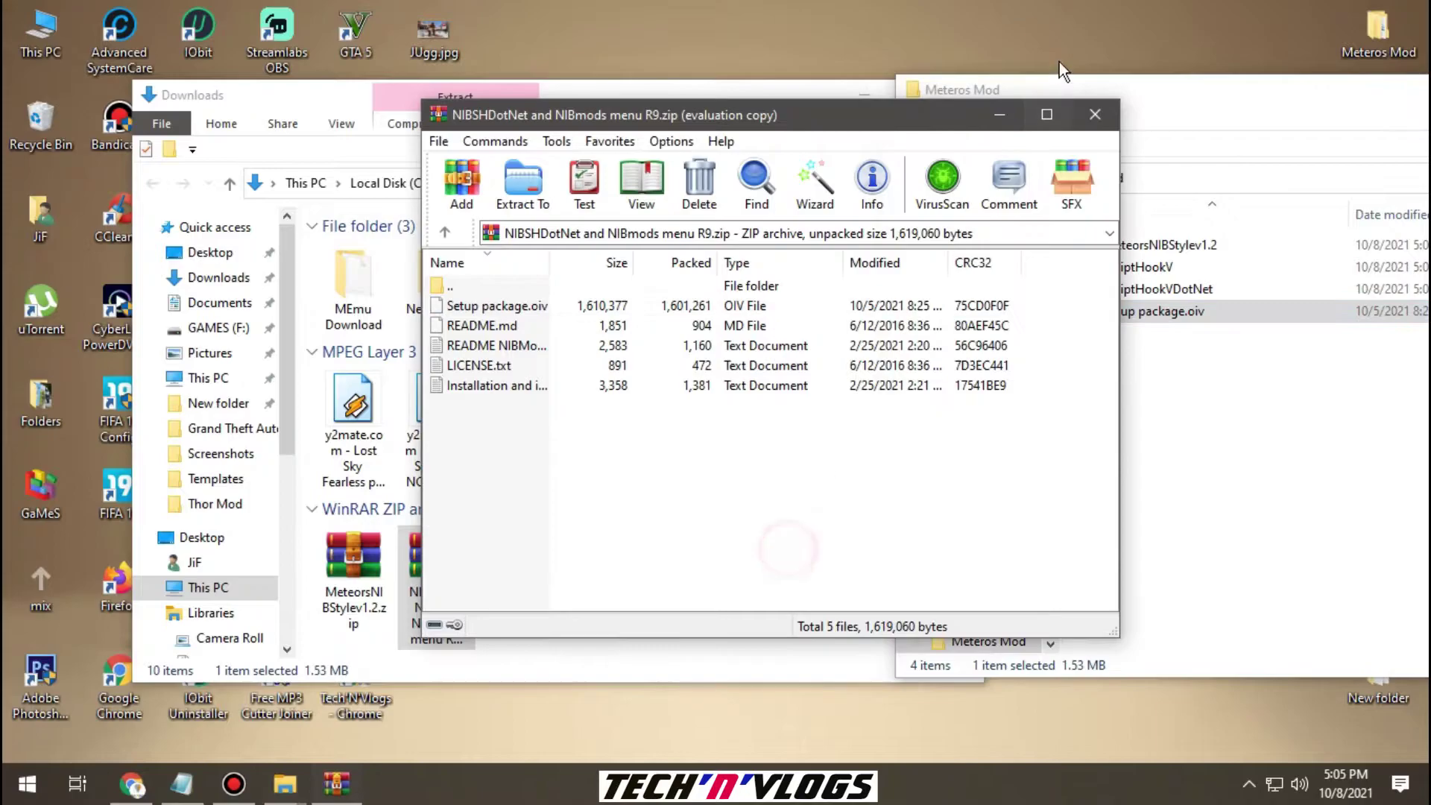
{"action": "left_click", "coordinate": [1094, 120]}
{"action": "left_click", "coordinate": [956, 105]}
Open the file location of the GTA 5 desktop shortcut and arrange its window beside the Meteros Mod window.
{"action": "left_click_drag", "start_coordinate": [1003, 100], "coordinate": [1056, 62]}
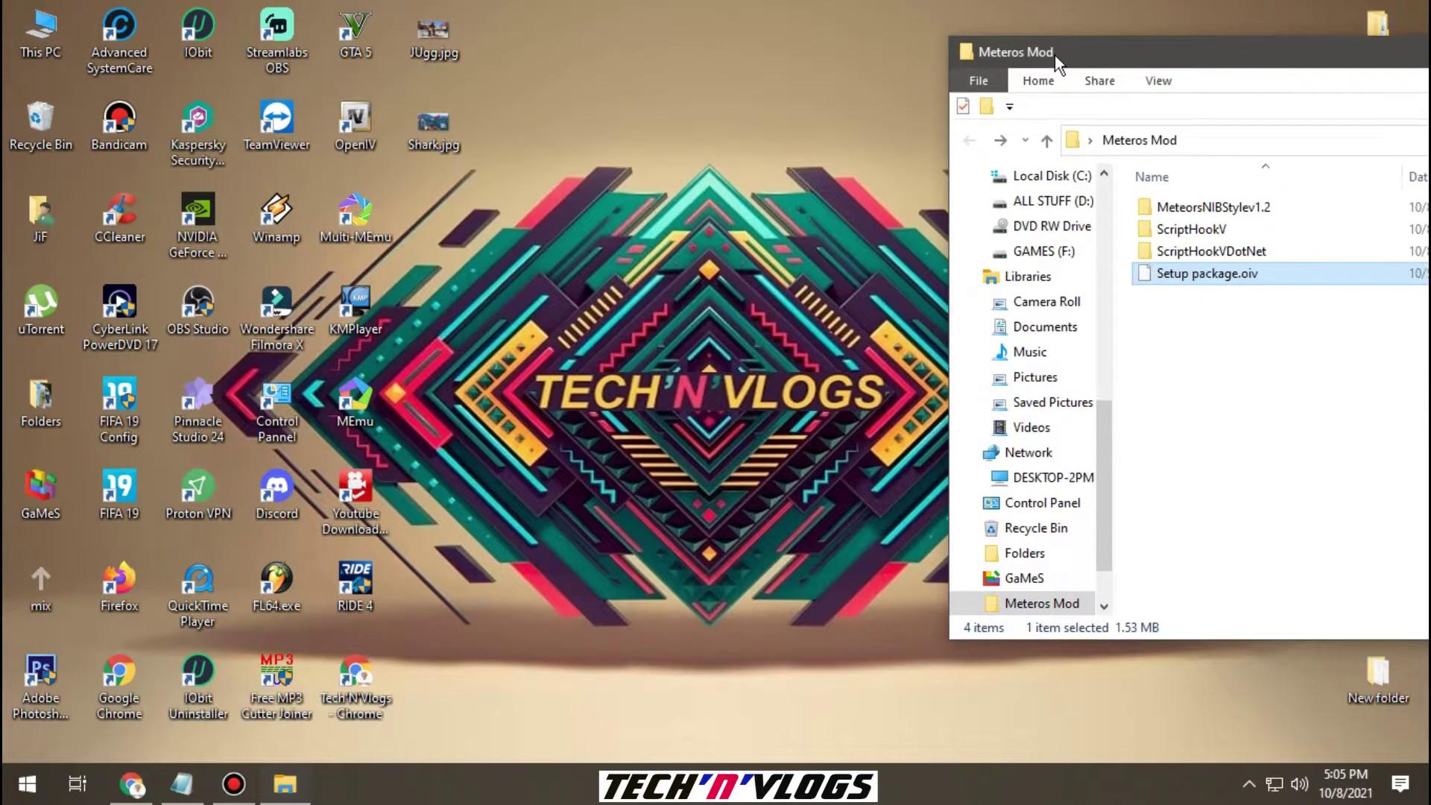
{"action": "right_click", "coordinate": [350, 23]}
{"action": "left_click", "coordinate": [445, 183]}
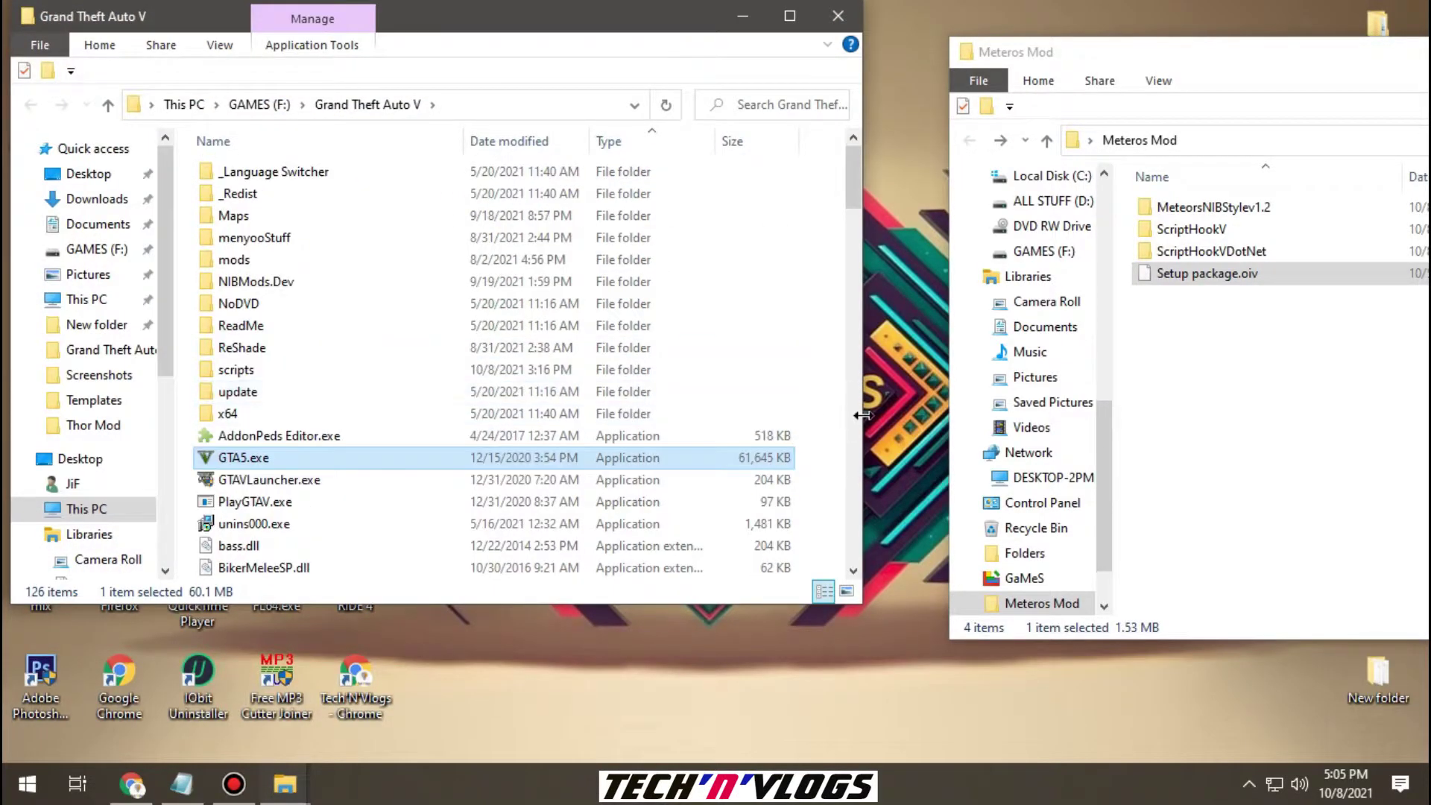
{"action": "left_click_drag", "start_coordinate": [866, 417], "coordinate": [945, 418]}
{"action": "left_click", "coordinate": [874, 477]}
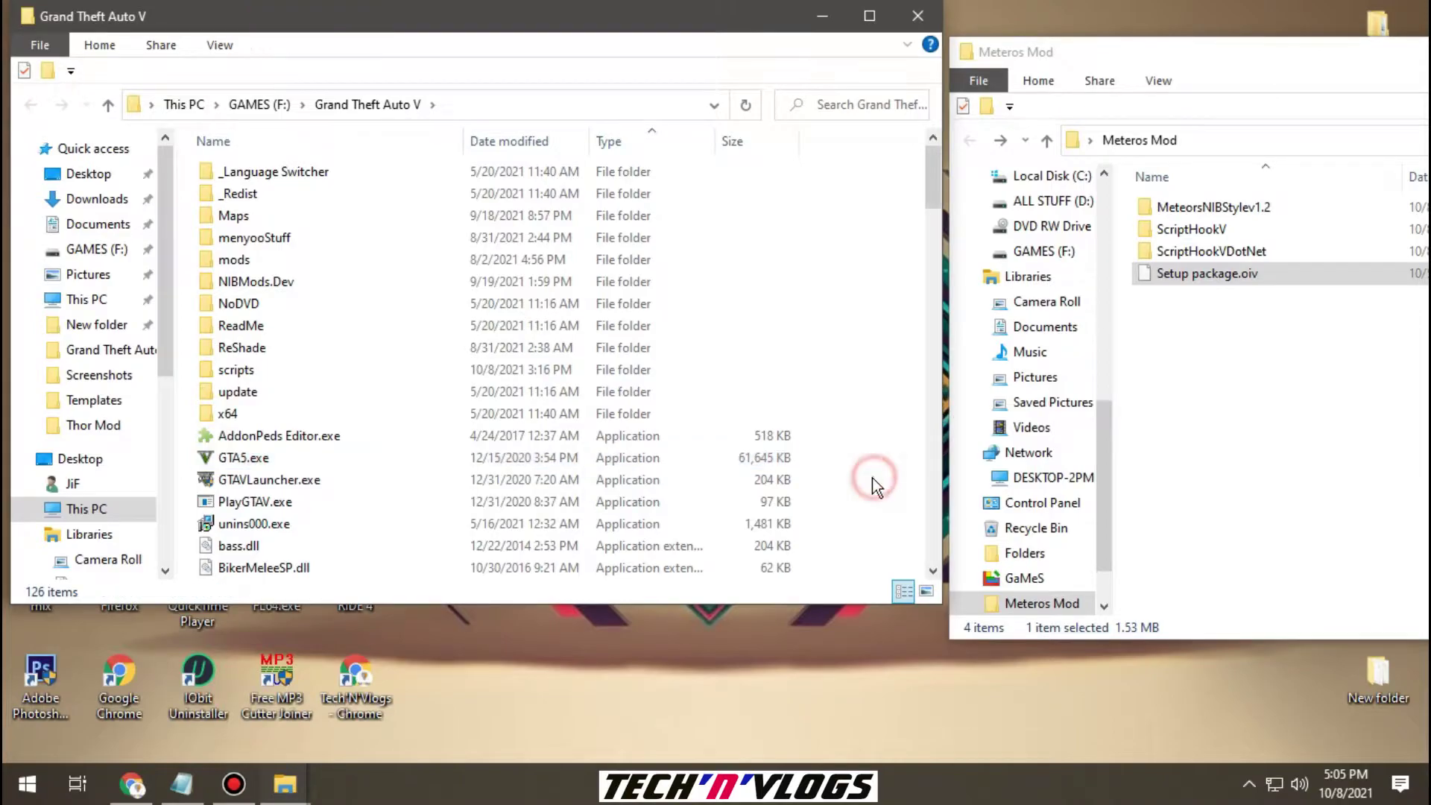
Copy dinput8.dll and ScriptHookV.dll from the ScriptHookV folder into the Grand Theft Auto V folder, then return to Meteros Mod.
{"action": "scroll", "coordinate": [871, 477], "scroll_direction": "down", "scroll_amount": 2}
{"action": "left_click", "coordinate": [1230, 229]}
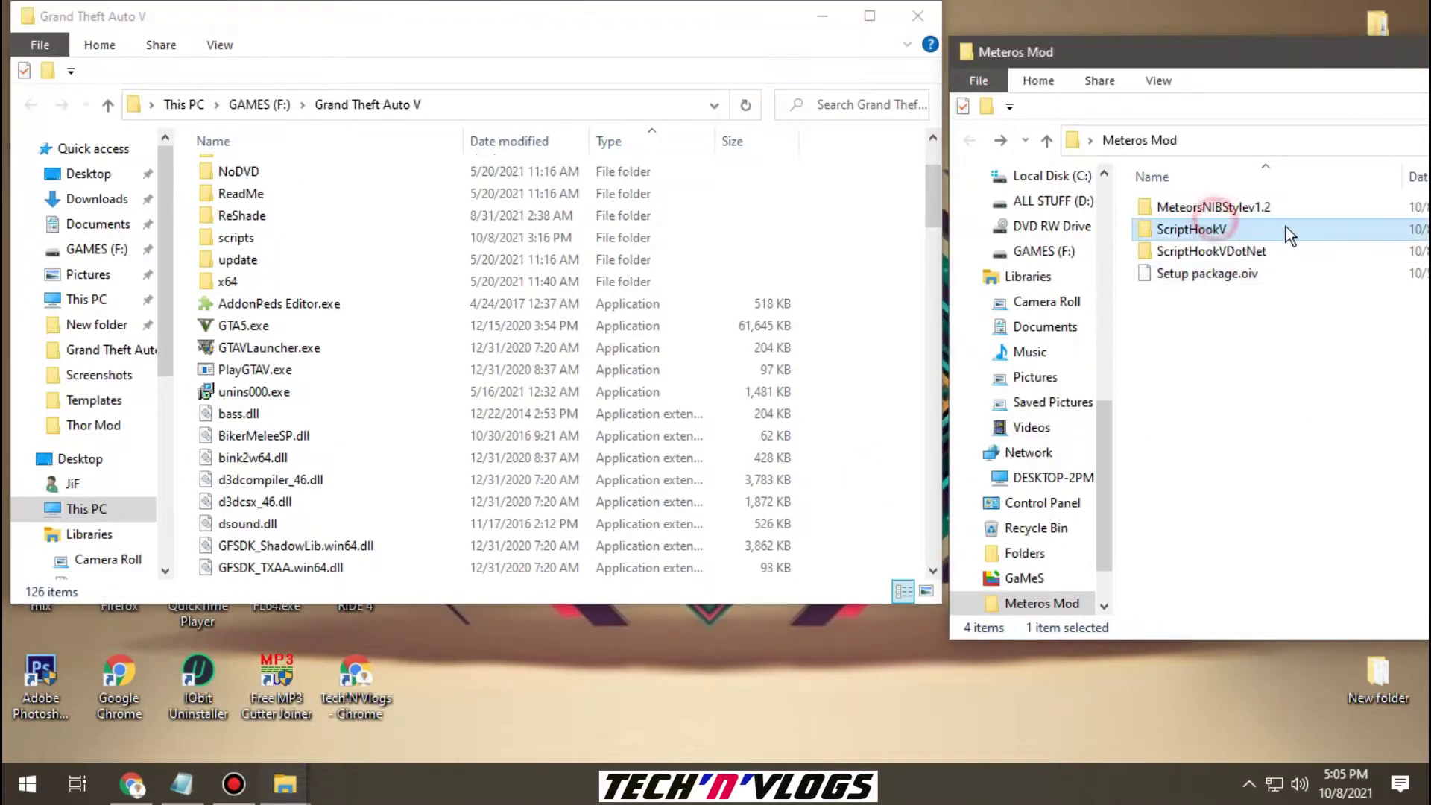
{"action": "double_click", "coordinate": [1258, 230]}
{"action": "left_click_drag", "start_coordinate": [1191, 337], "coordinate": [905, 428]}
{"action": "left_click", "coordinate": [1256, 374]}
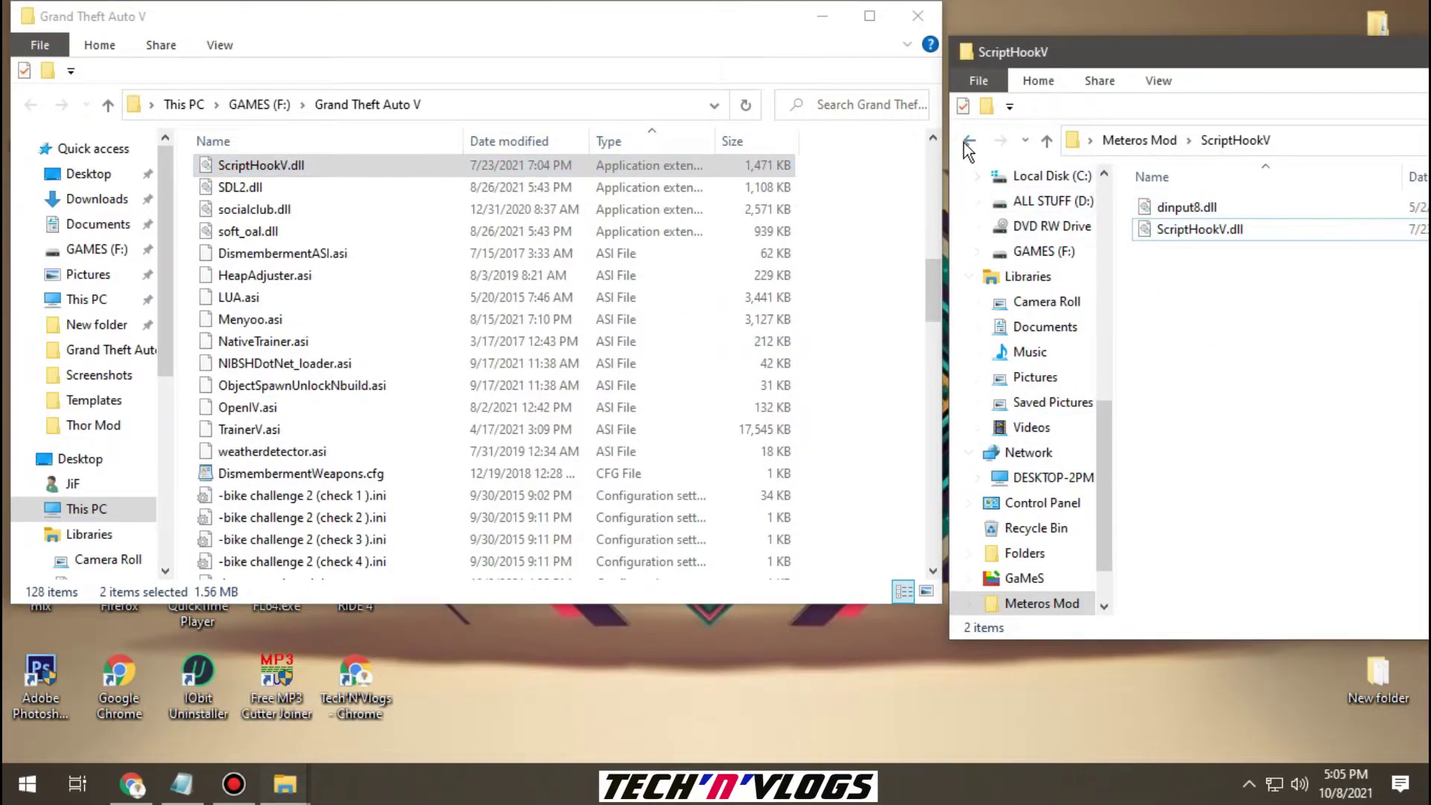
{"action": "left_click", "coordinate": [968, 143]}
Copy all six files from the ScriptHookVDotNet folder into the Grand Theft Auto V folder, then return to Meteros Mod.
{"action": "left_click", "coordinate": [1230, 251]}
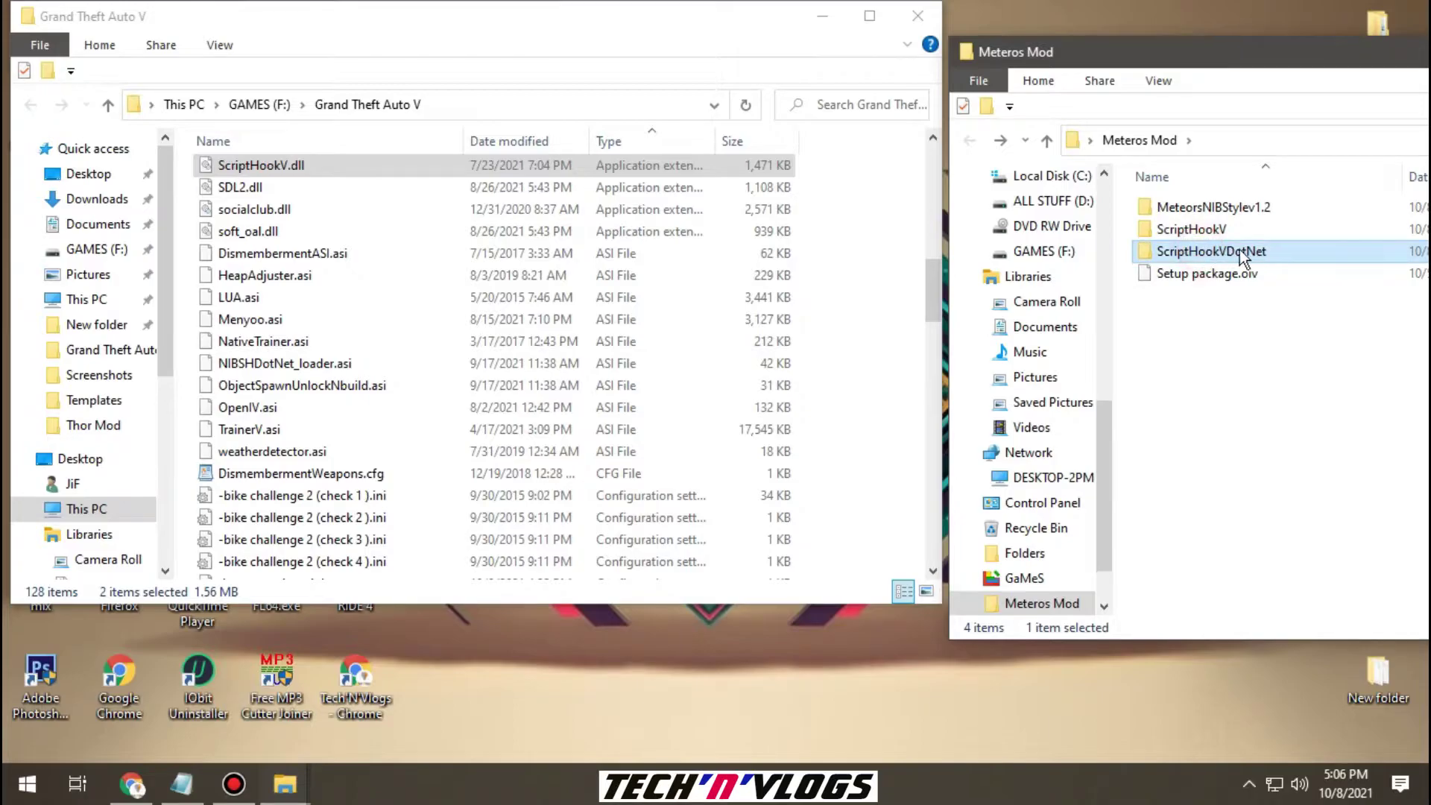
{"action": "double_click", "coordinate": [1272, 254]}
{"action": "left_click_drag", "start_coordinate": [1180, 416], "coordinate": [1210, 197]}
{"action": "left_click_drag", "start_coordinate": [1209, 248], "coordinate": [882, 413]}
{"action": "left_click", "coordinate": [1312, 407]}
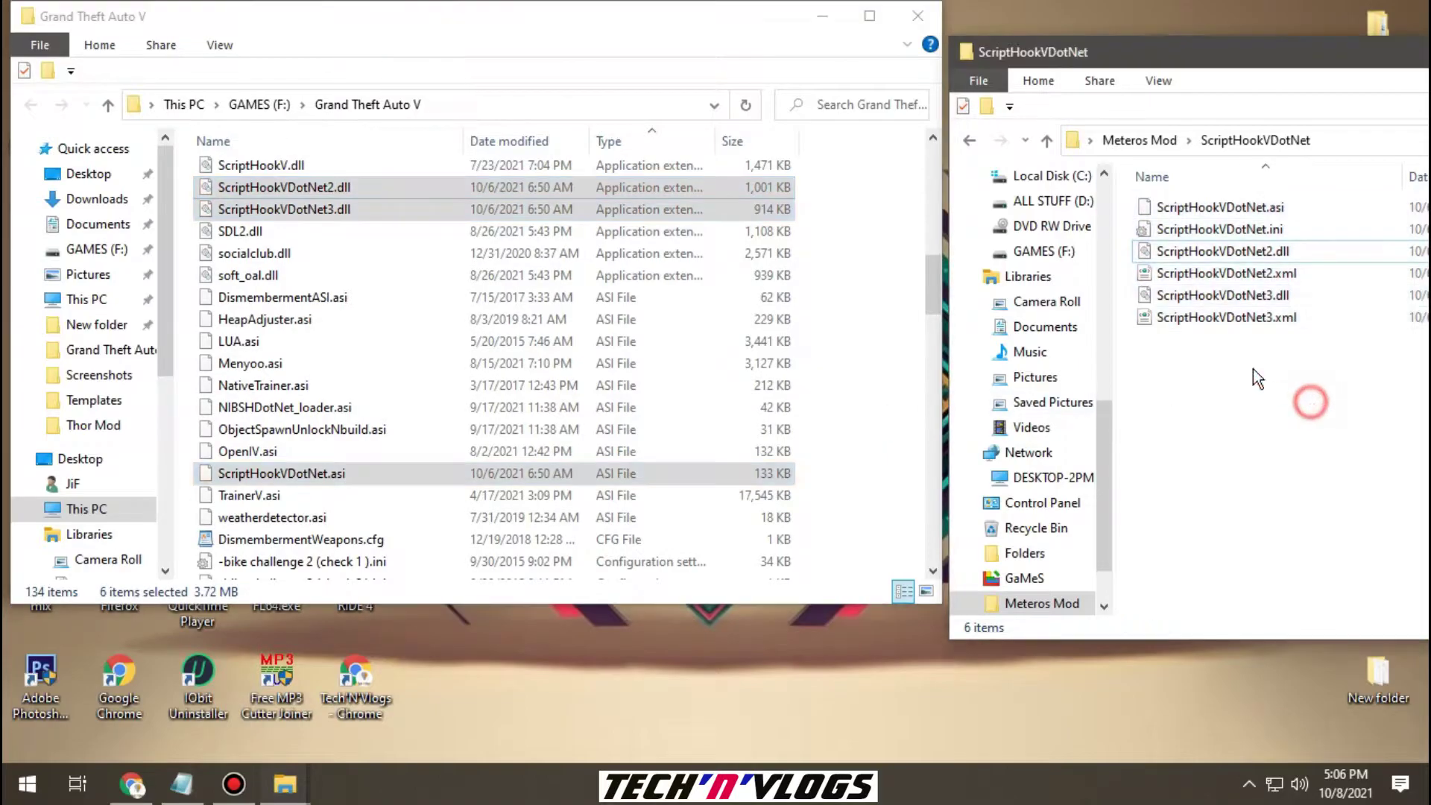
{"action": "left_click", "coordinate": [966, 146]}
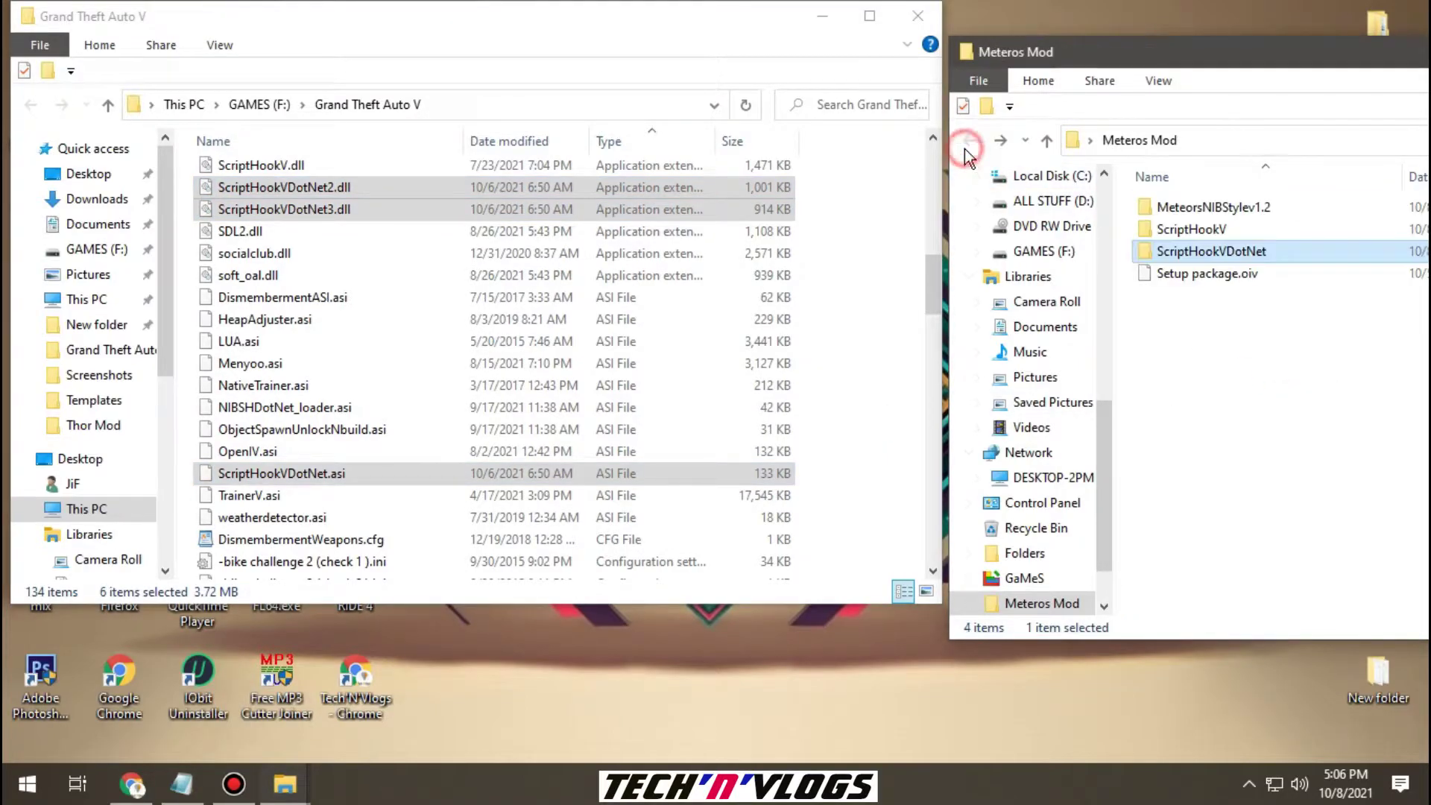
Open the scripts folder inside Grand Theft Auto V as the destination for the meteors mod files.
{"action": "left_click", "coordinate": [1217, 212]}
{"action": "scroll", "coordinate": [562, 248], "scroll_direction": "up", "scroll_amount": 10}
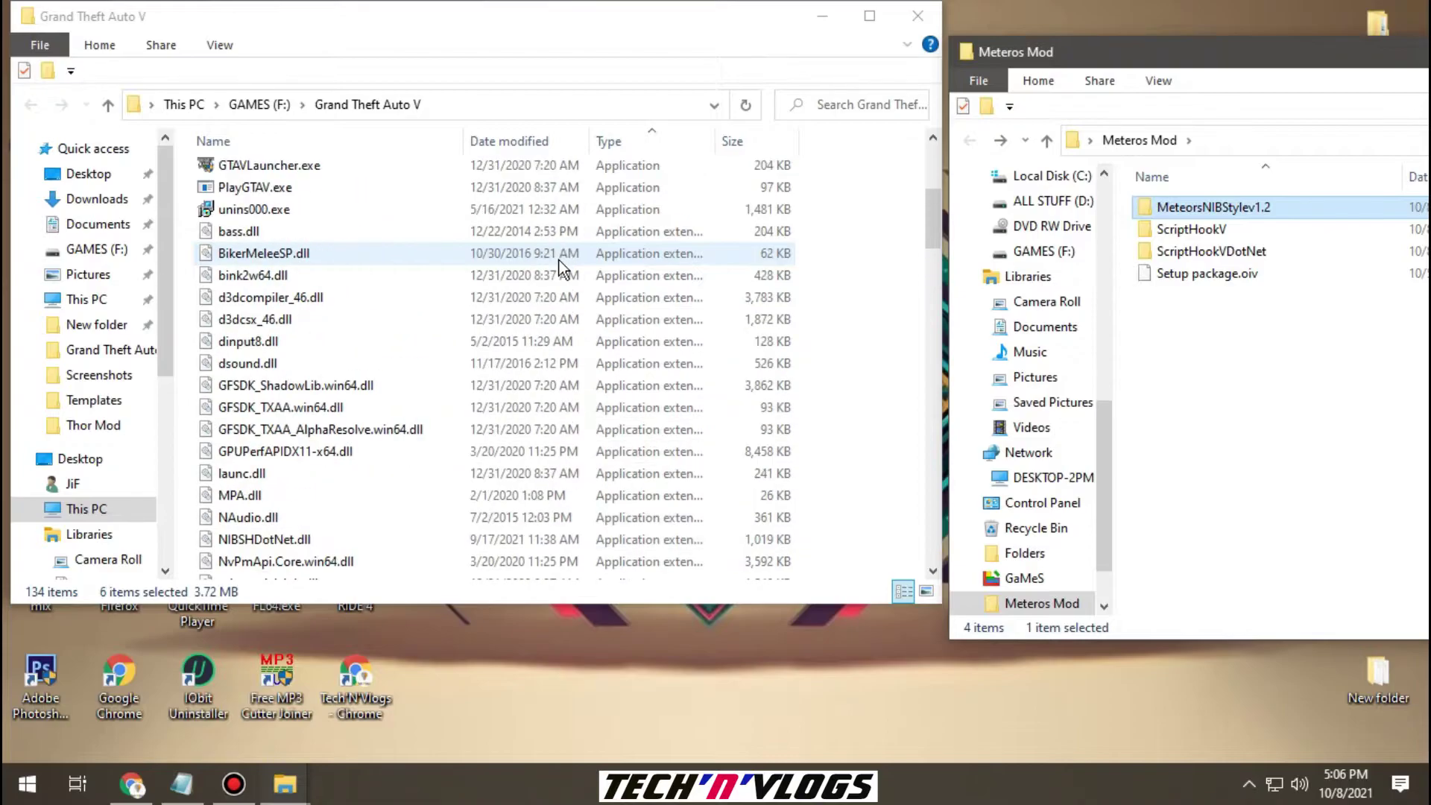
{"action": "scroll", "coordinate": [558, 261], "scroll_direction": "up", "scroll_amount": 1}
{"action": "left_click", "coordinate": [257, 304]}
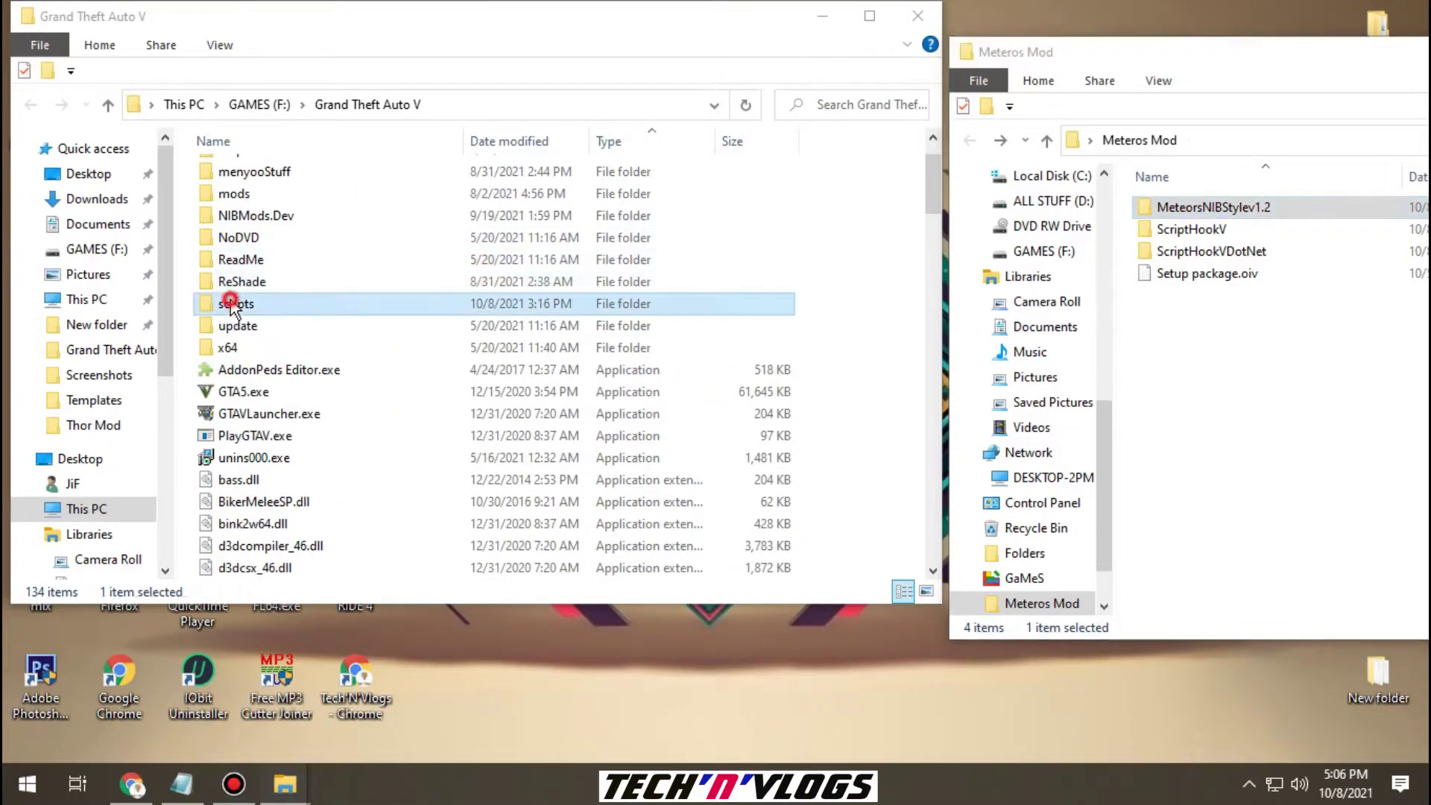
{"action": "double_click", "coordinate": [293, 306]}
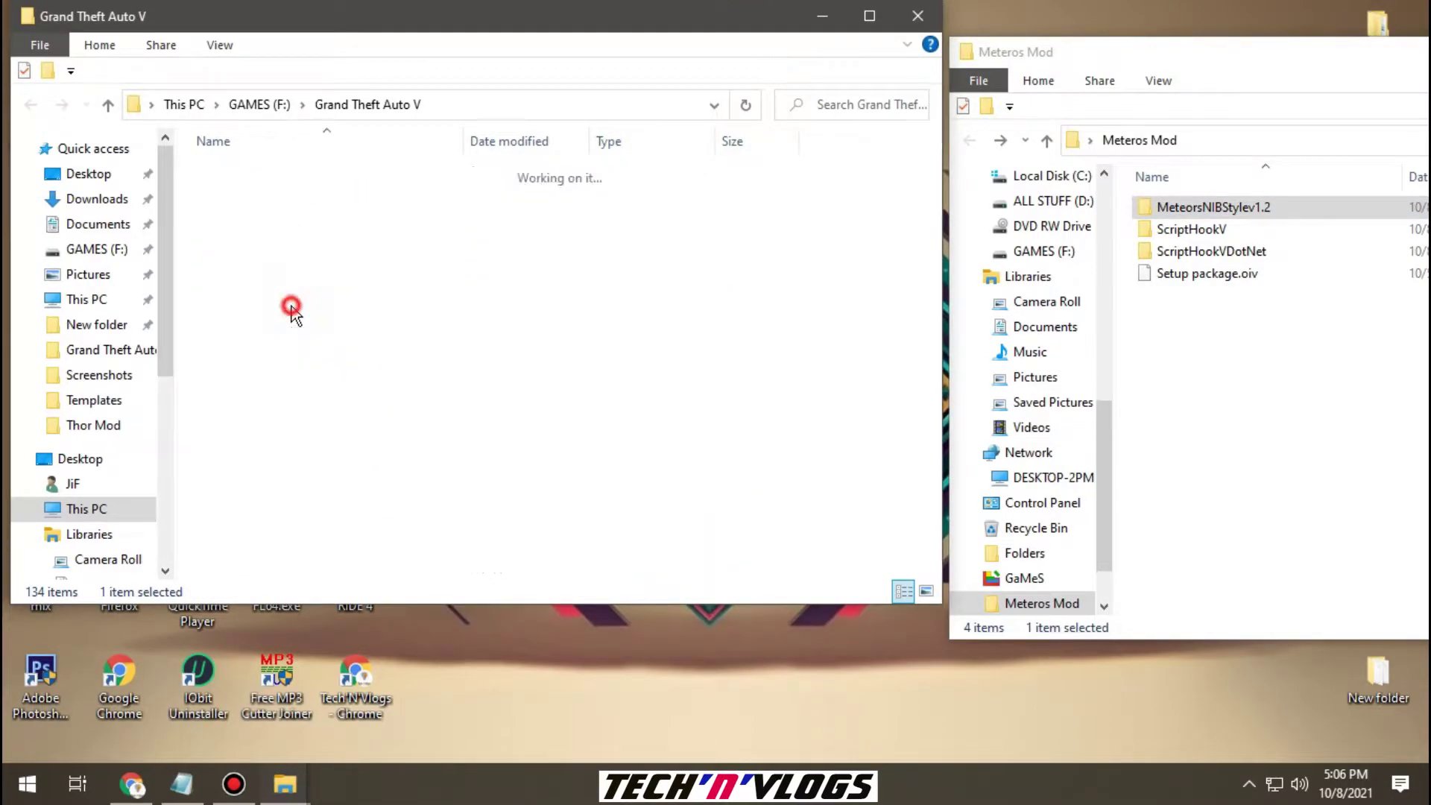
{"action": "scroll", "coordinate": [693, 462], "scroll_direction": "down", "scroll_amount": 5}
{"action": "scroll", "coordinate": [722, 477], "scroll_direction": "down", "scroll_amount": 4}
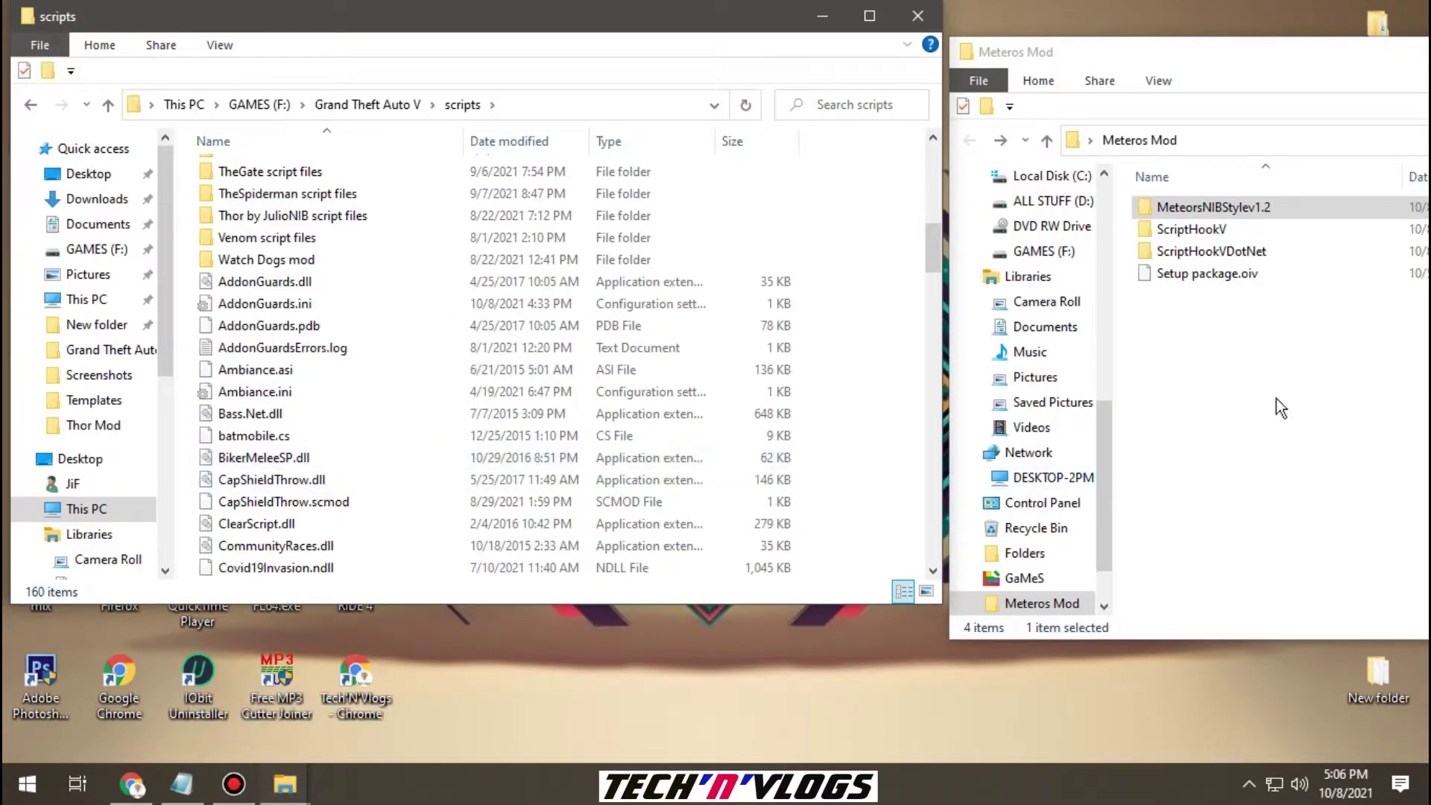
Copy the four DLL files from MeteorsNIBStylev1.2 into the scripts folder, replacing existing files, and return to Meteros Mod.
{"action": "left_click", "coordinate": [1240, 391]}
{"action": "double_click", "coordinate": [1215, 206]}
{"action": "left_click_drag", "start_coordinate": [1172, 344], "coordinate": [1203, 202]}
{"action": "left_click_drag", "start_coordinate": [1203, 203], "coordinate": [873, 455]}
{"action": "left_click", "coordinate": [745, 227]}
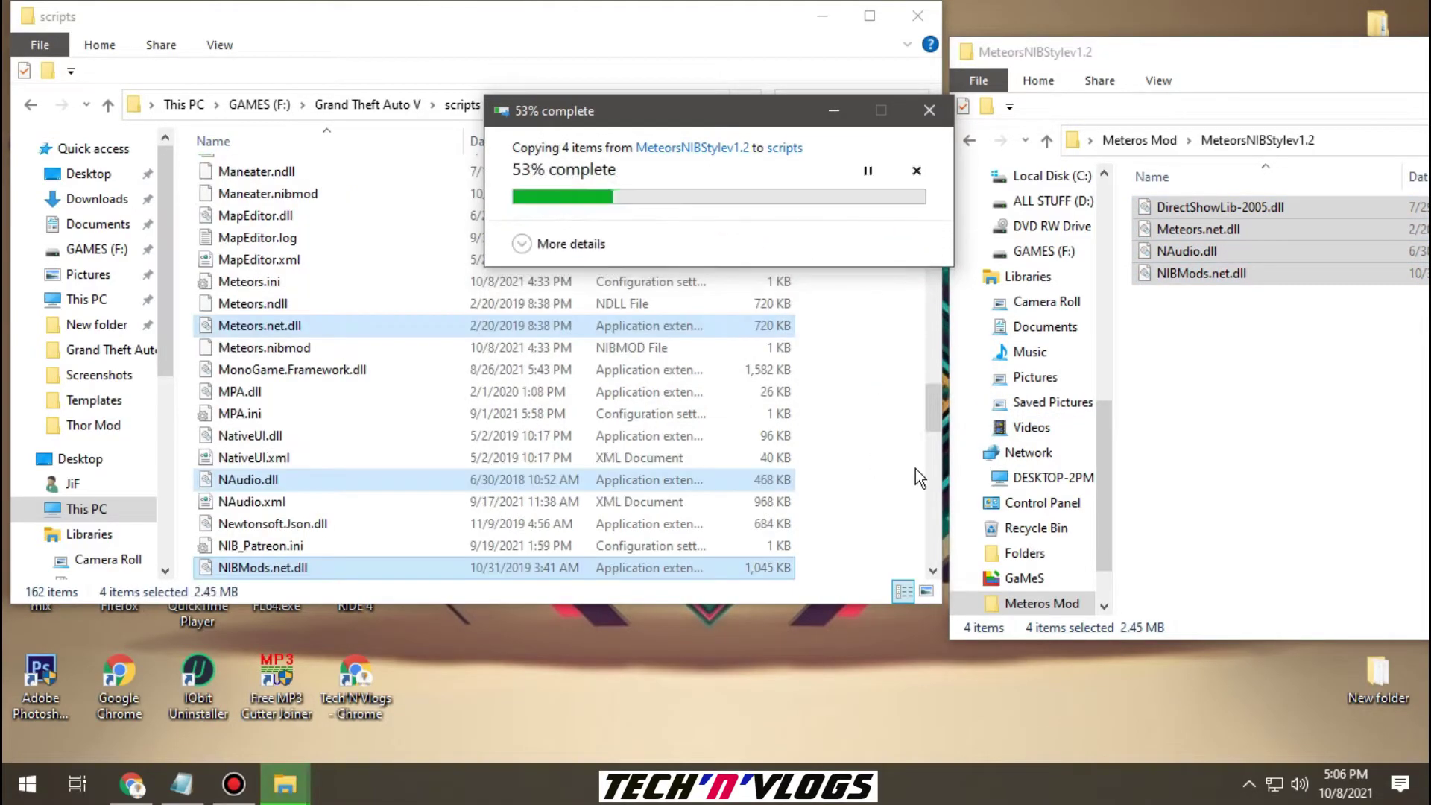
{"action": "left_click", "coordinate": [895, 460]}
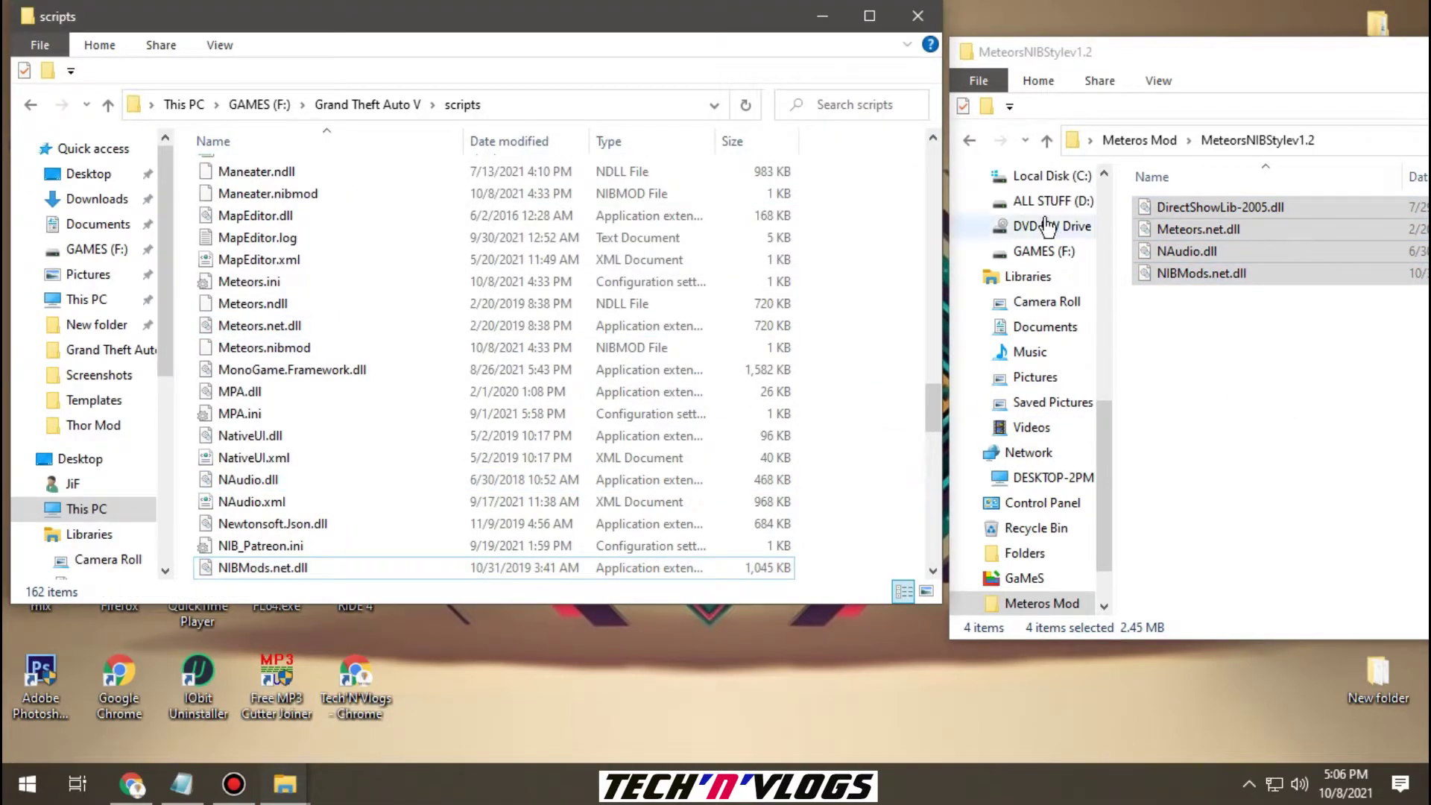
{"action": "left_click", "coordinate": [968, 137]}
Close the scripts window, launch OpenIV for the Windows version of Grand Theft Auto V, and move its window clear of Meteros Mod.
{"action": "left_click", "coordinate": [936, 16]}
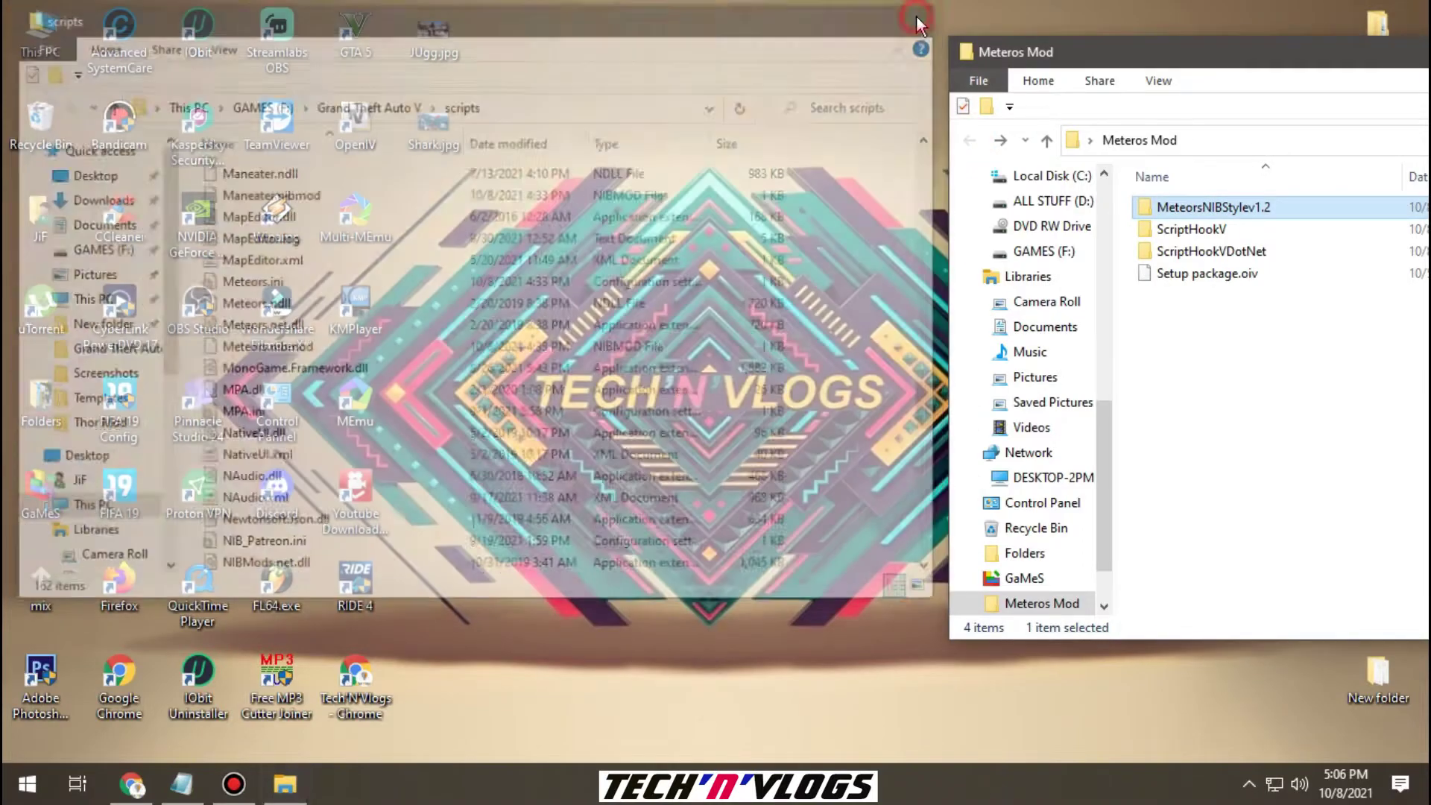
{"action": "left_click", "coordinate": [352, 122]}
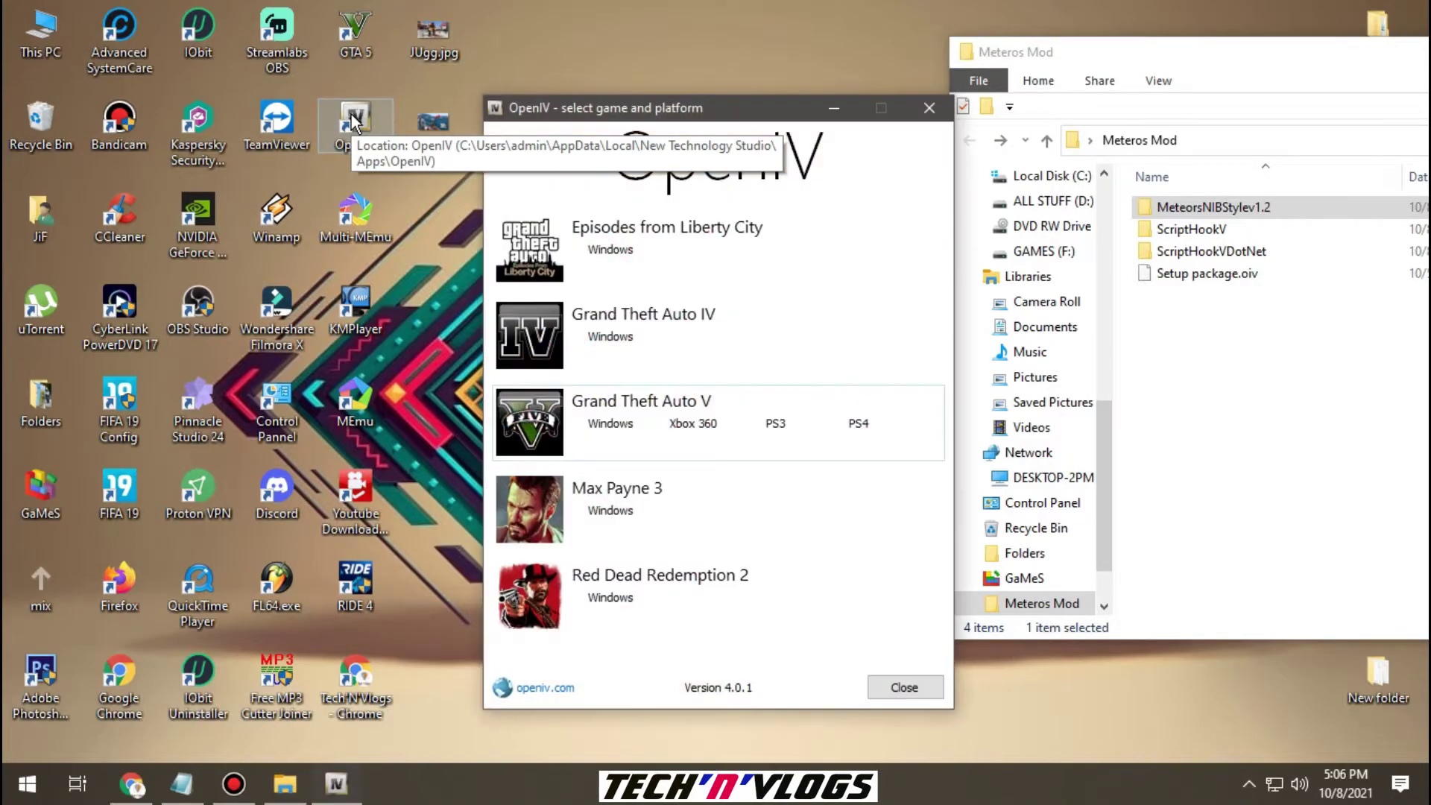
{"action": "left_click", "coordinate": [610, 424]}
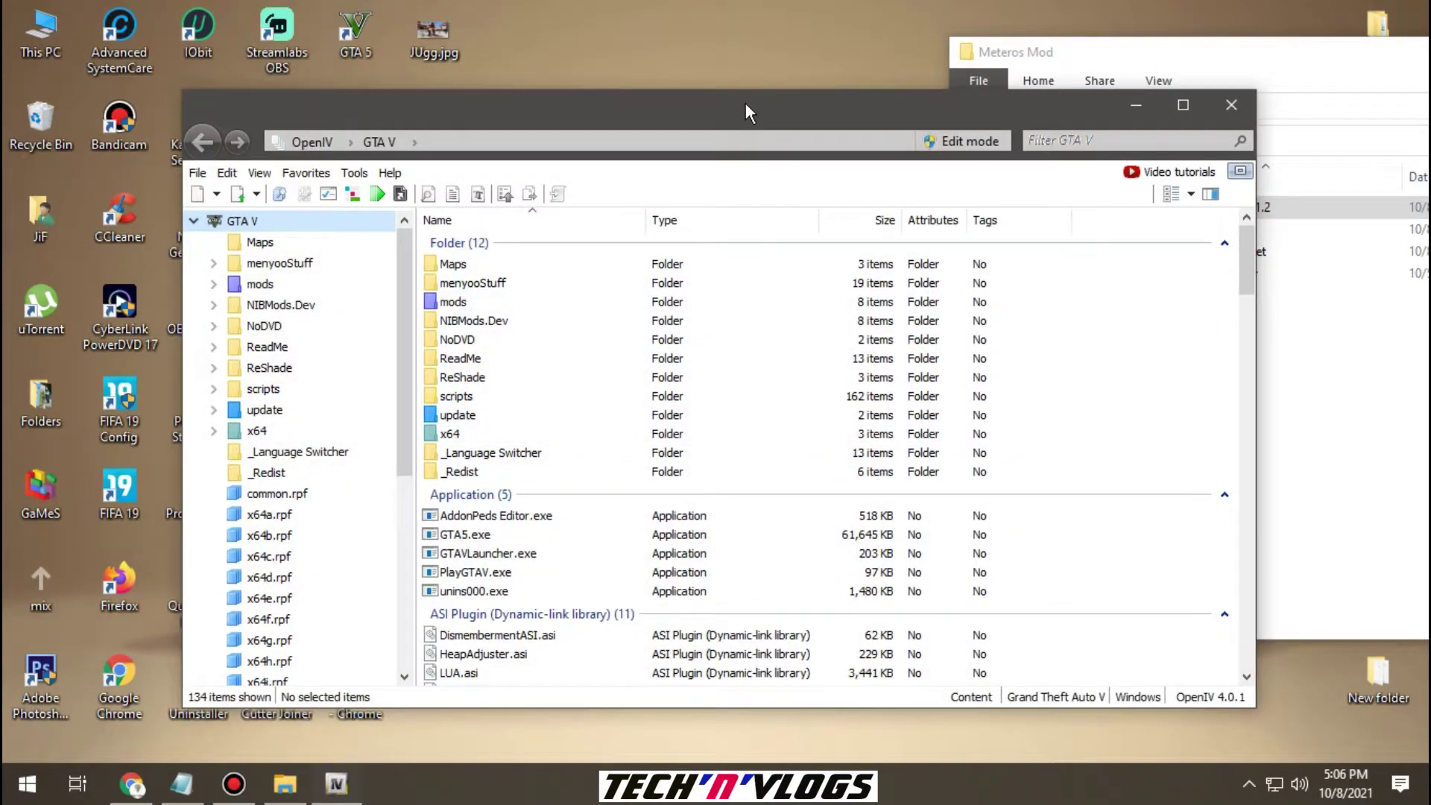
{"action": "left_click_drag", "start_coordinate": [746, 102], "coordinate": [600, 87]}
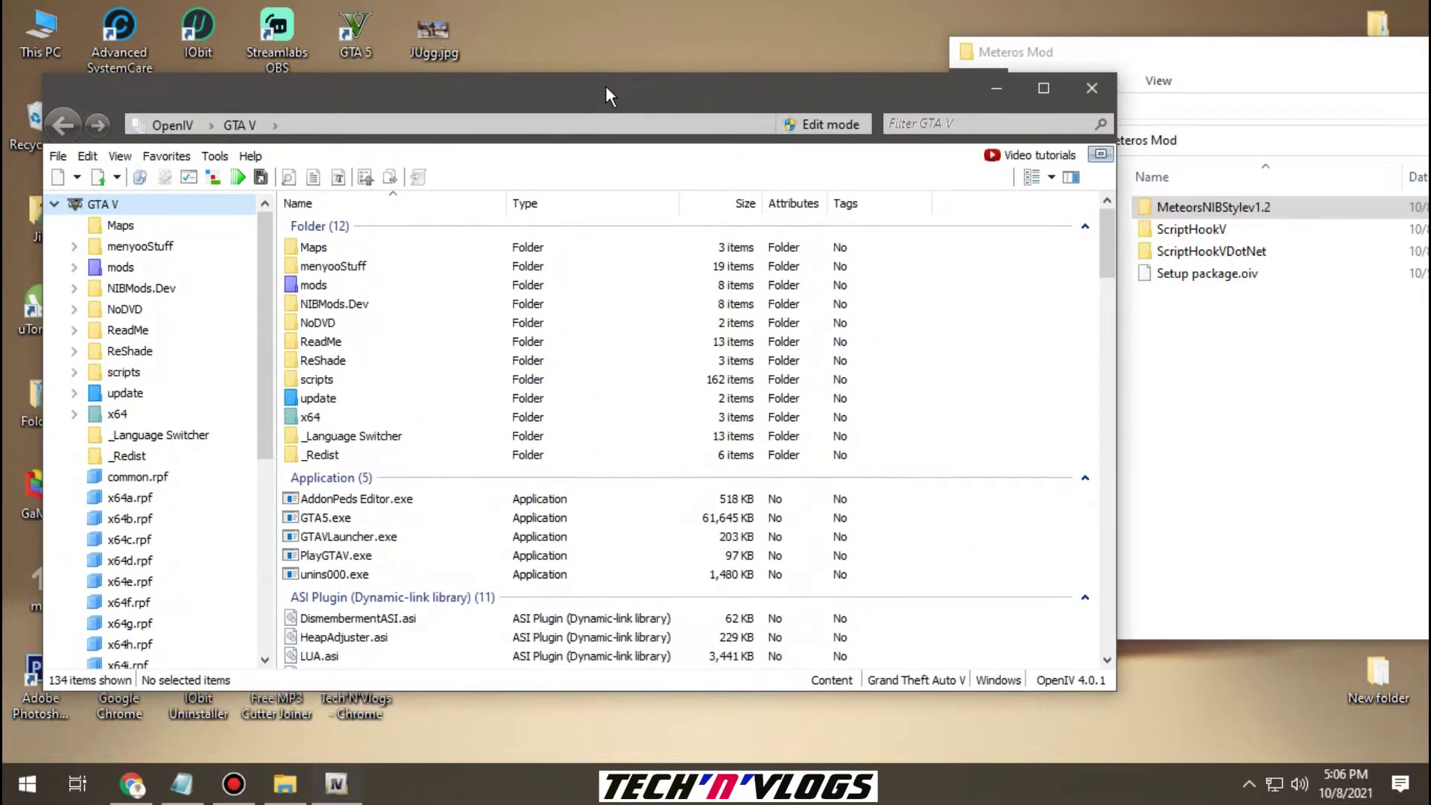
Load Setup package.oiv from the Meteros Mod folder on the Desktop into OpenIV's package installer.
{"action": "left_click", "coordinate": [211, 179]}
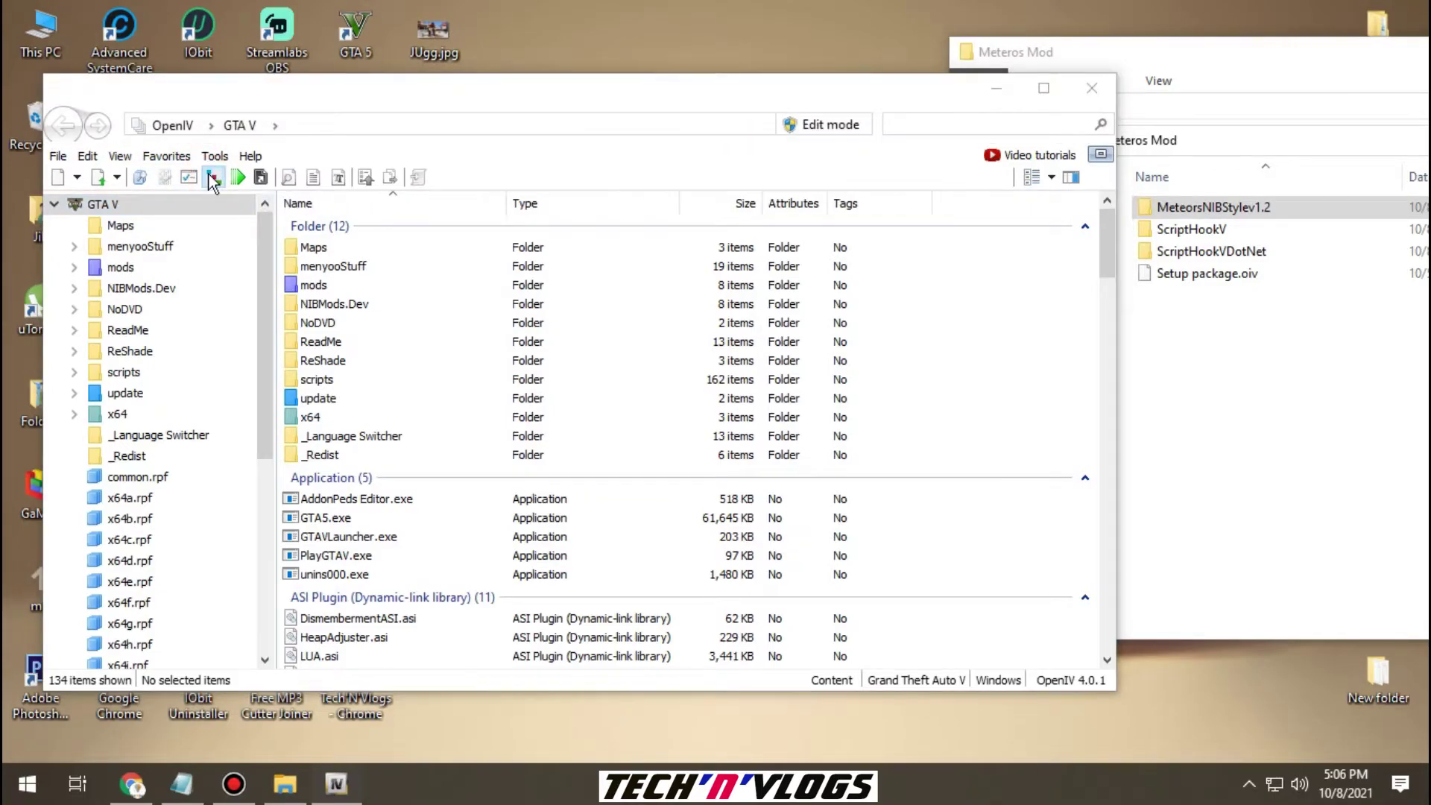
{"action": "left_click", "coordinate": [213, 177]}
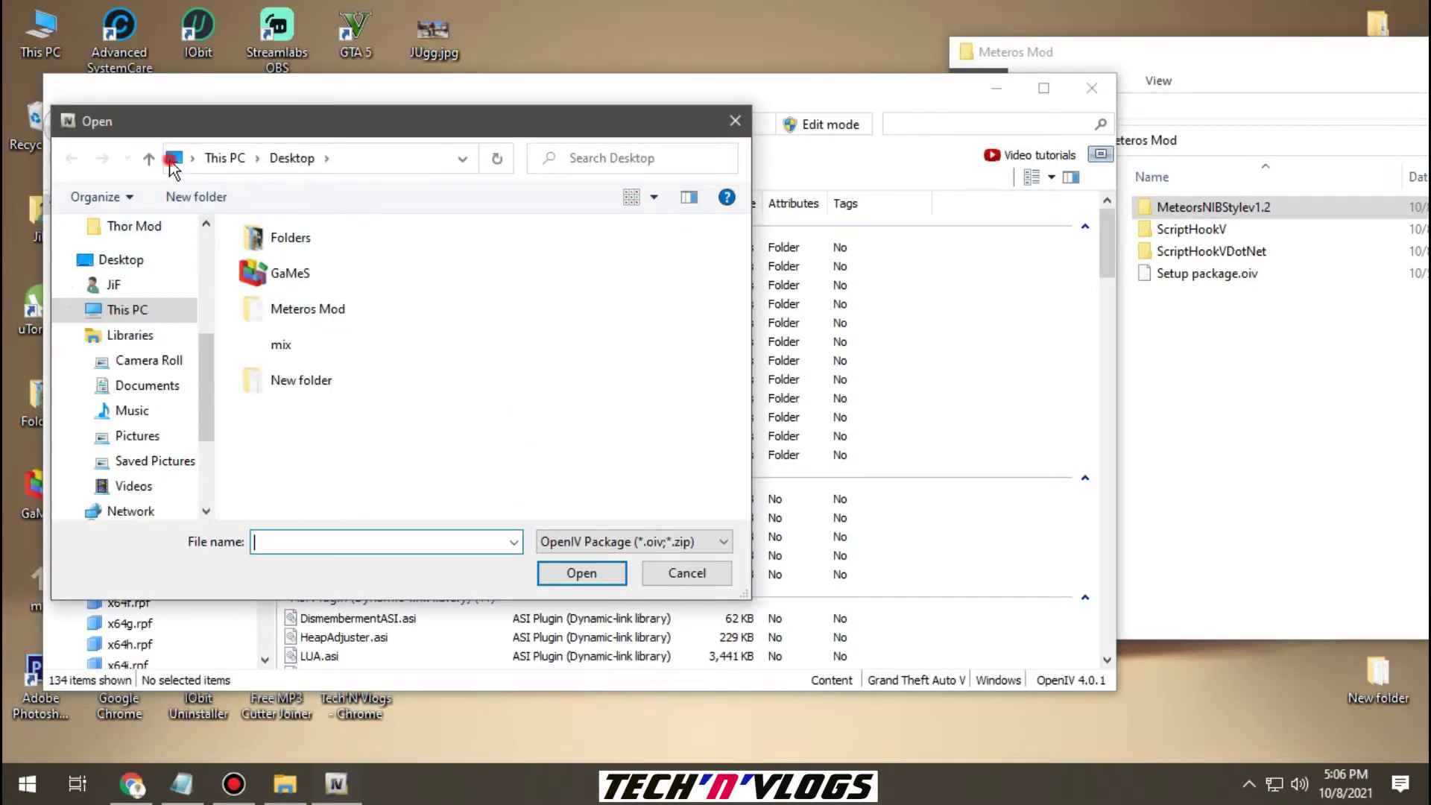
{"action": "left_click", "coordinate": [172, 162]}
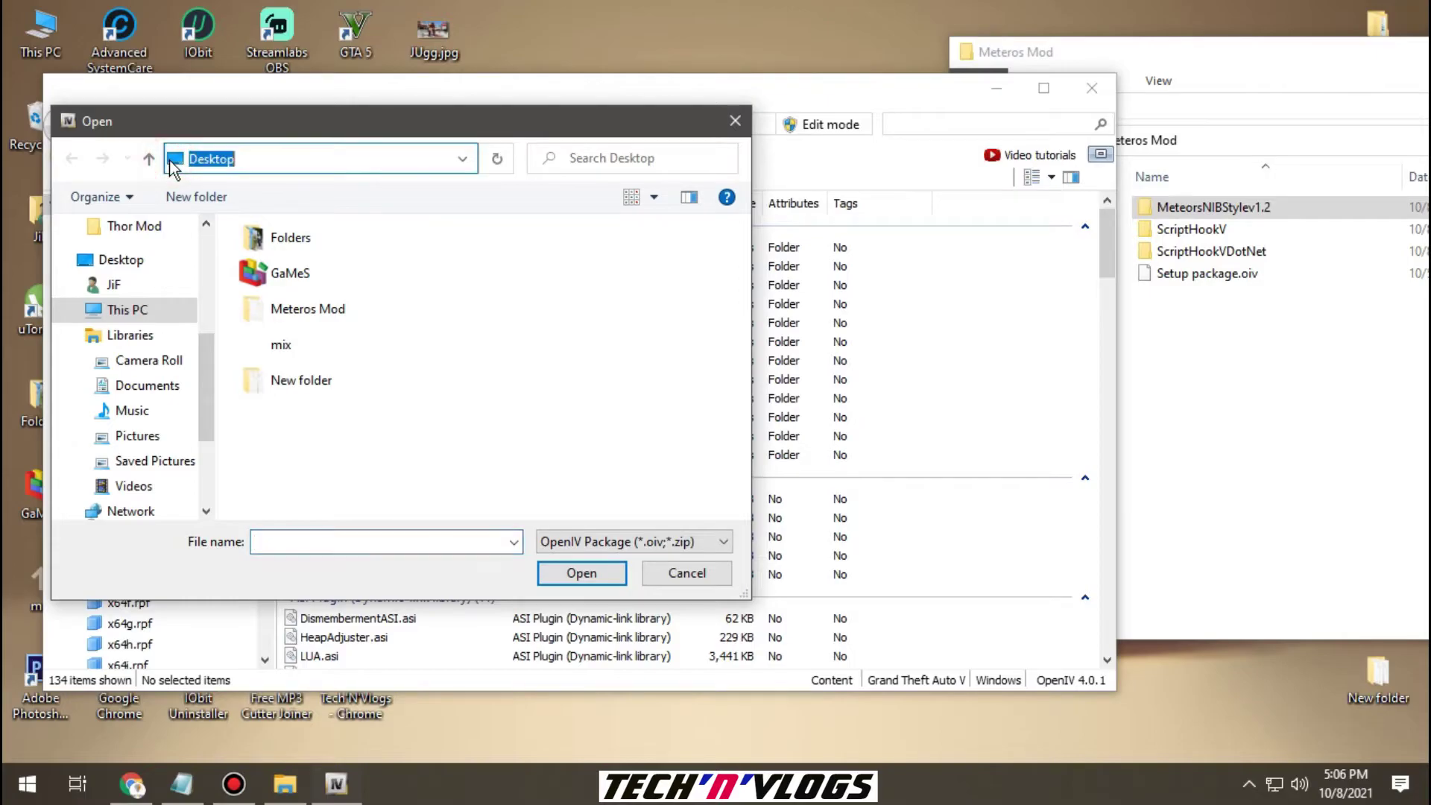
{"action": "double_click", "coordinate": [325, 316]}
{"action": "left_click", "coordinate": [317, 326]}
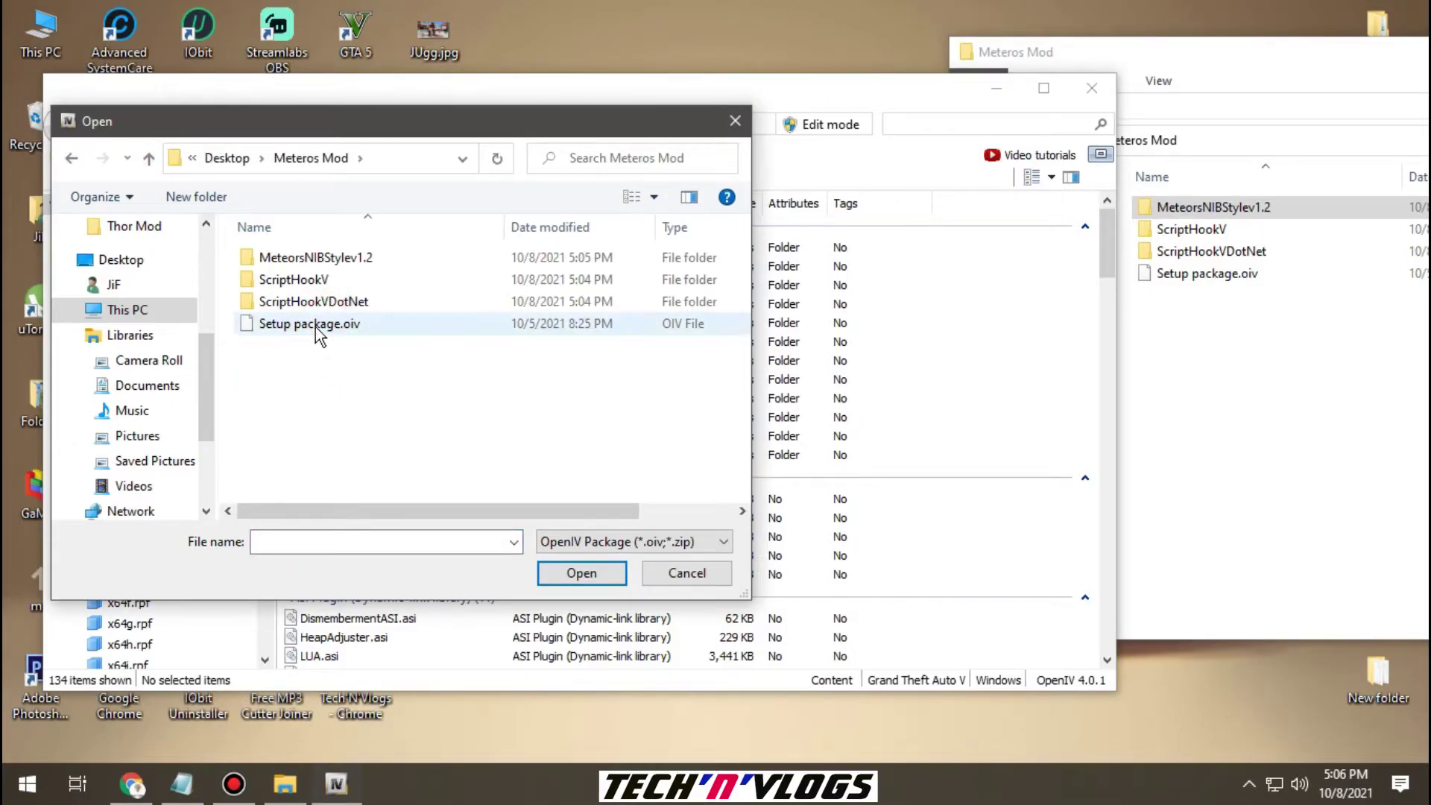
{"action": "left_click", "coordinate": [574, 573]}
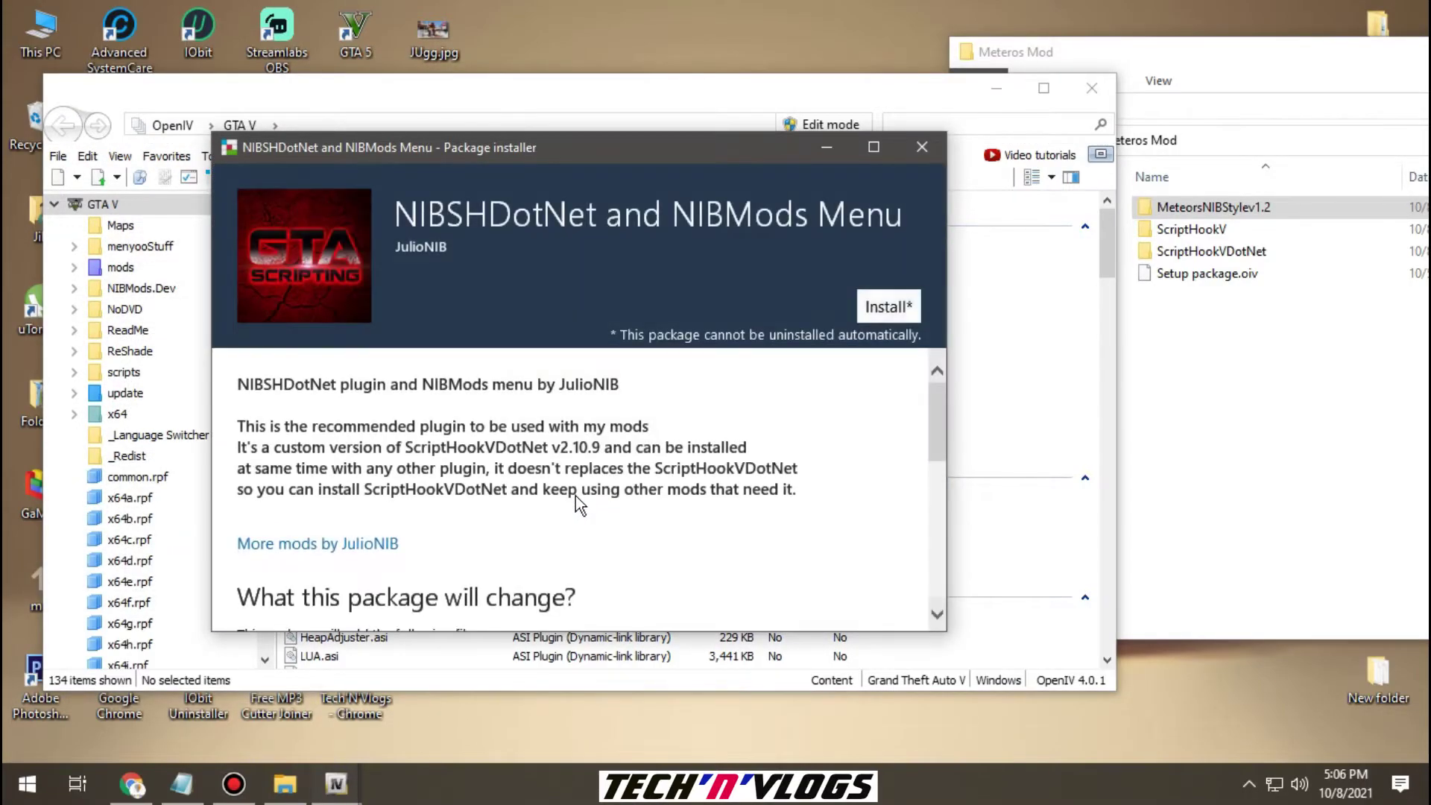
Install the NIBSHDotNet and NIBMods Menu package directly into the game folder, and close the package installer.
{"action": "left_click", "coordinate": [884, 306]}
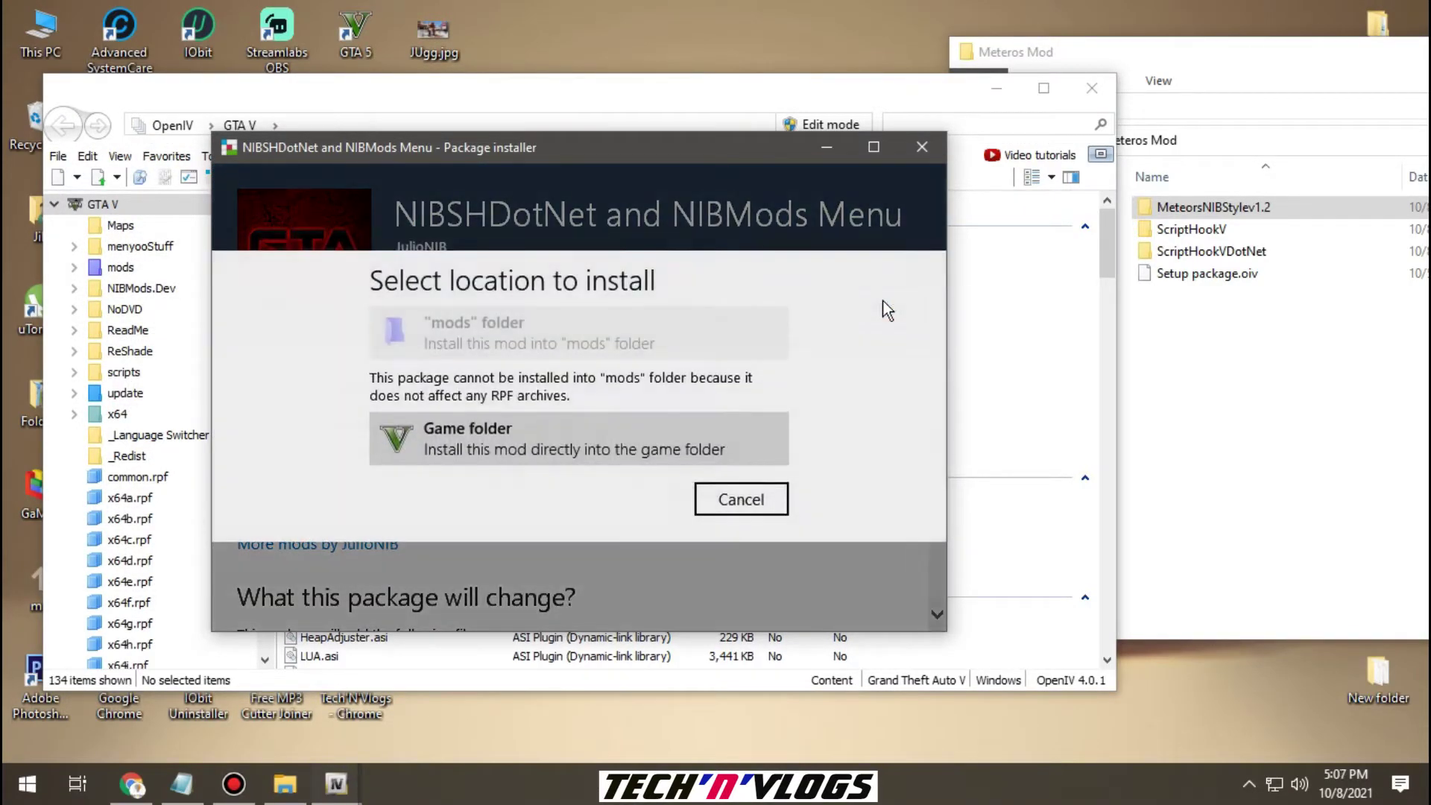
{"action": "left_click", "coordinate": [477, 435]}
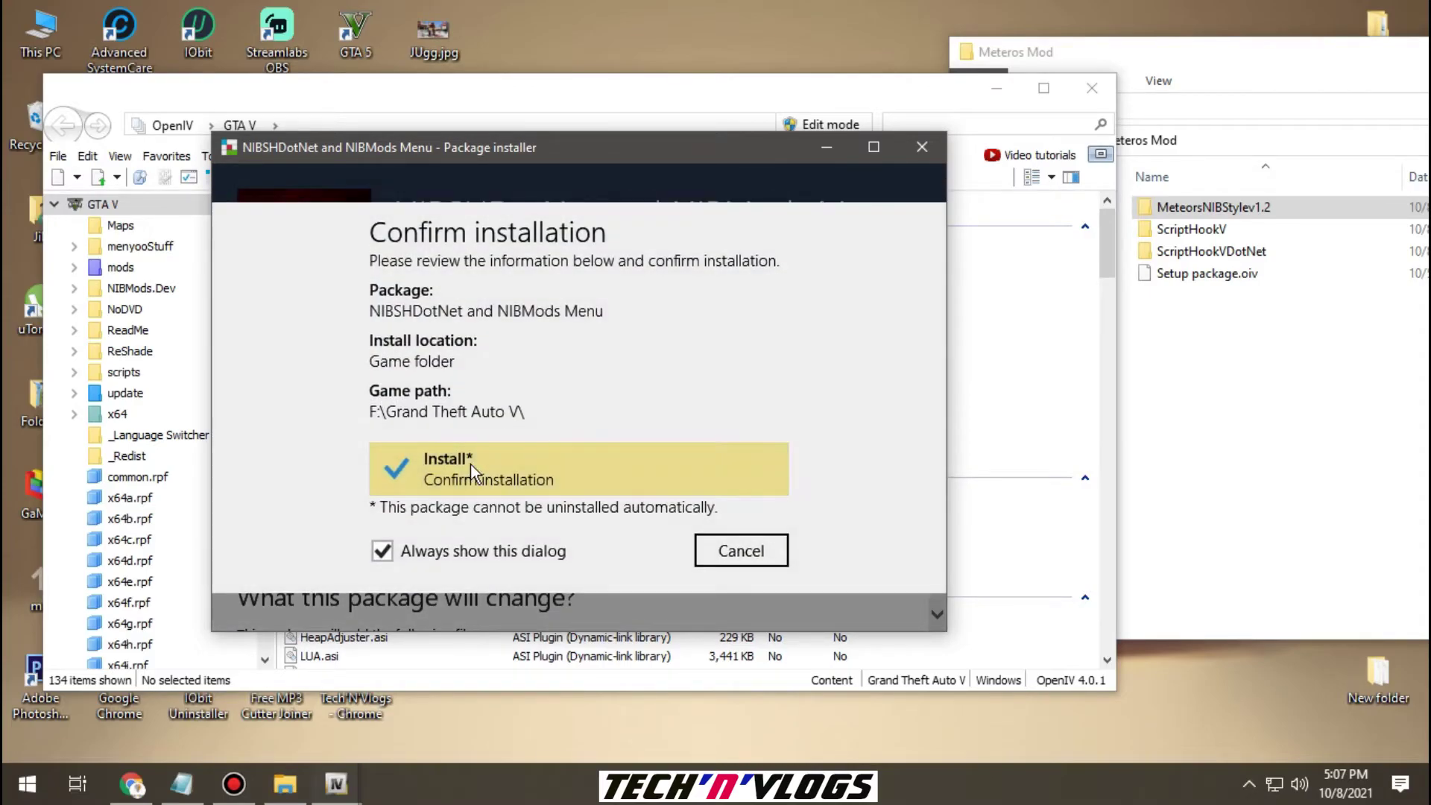
{"action": "left_click", "coordinate": [472, 464]}
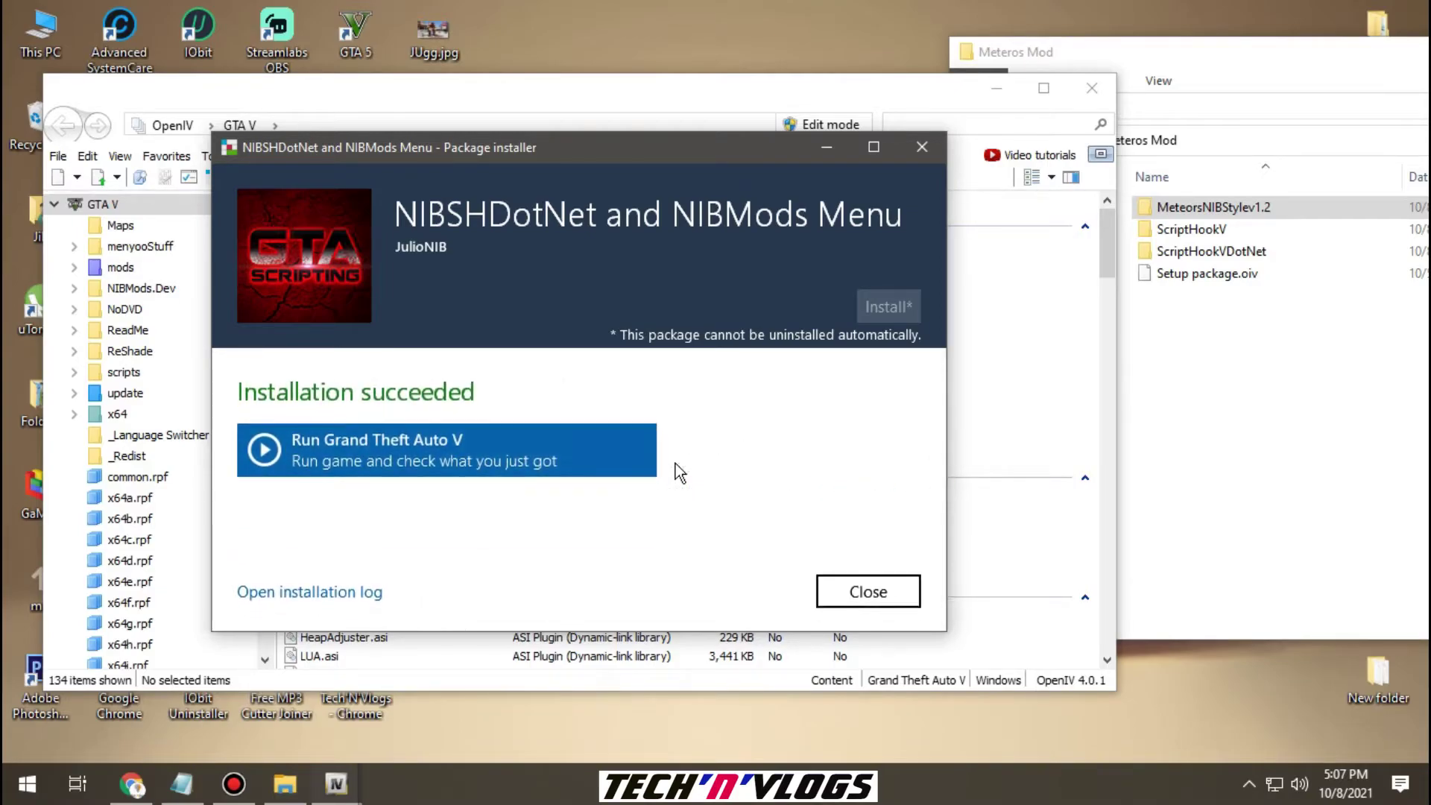
{"action": "left_click", "coordinate": [869, 592]}
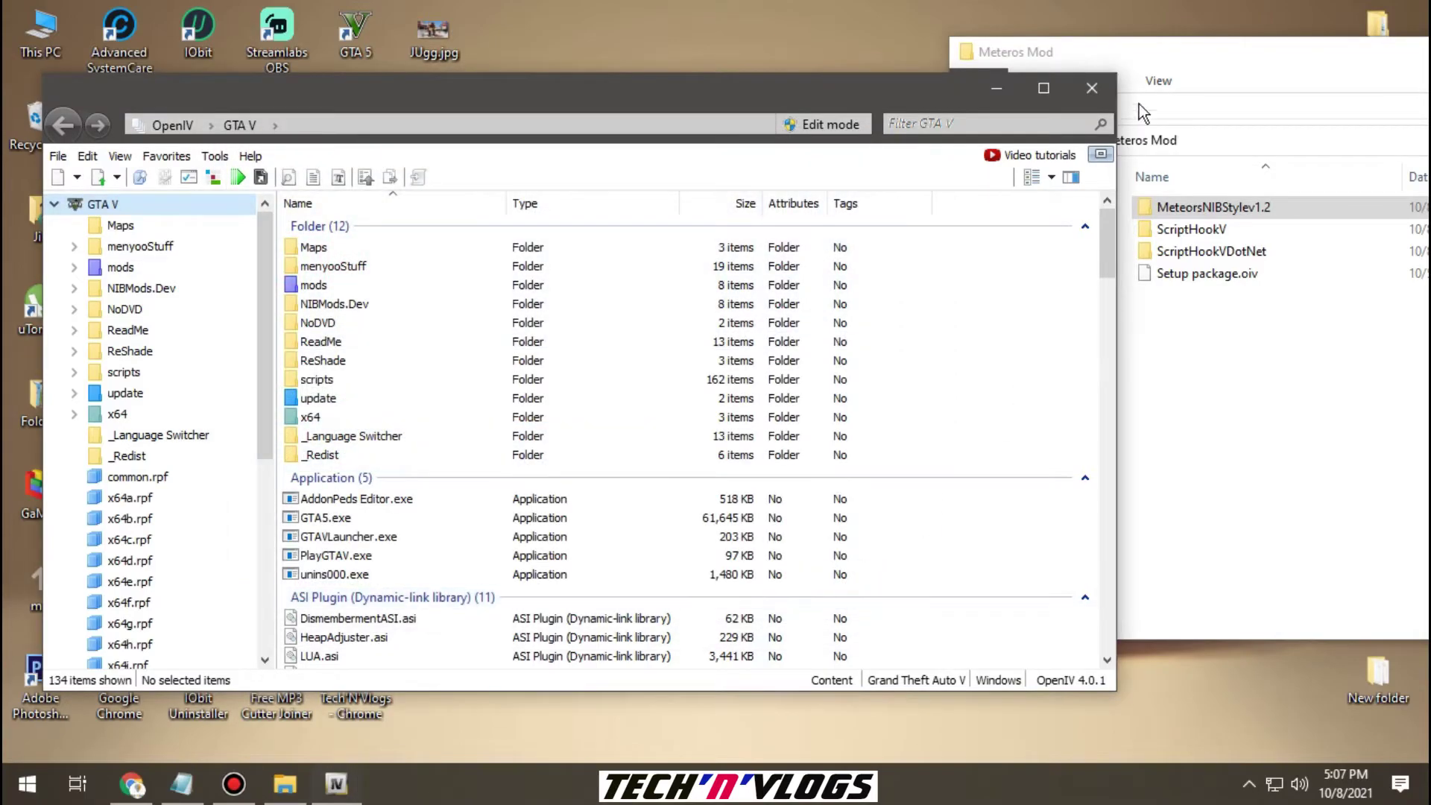
Close OpenIV and the Meteros Mod folder window to return to the desktop.
{"action": "left_click", "coordinate": [1089, 77]}
{"action": "left_click_drag", "start_coordinate": [1214, 56], "coordinate": [796, 56]}
{"action": "left_click", "coordinate": [1361, 52]}
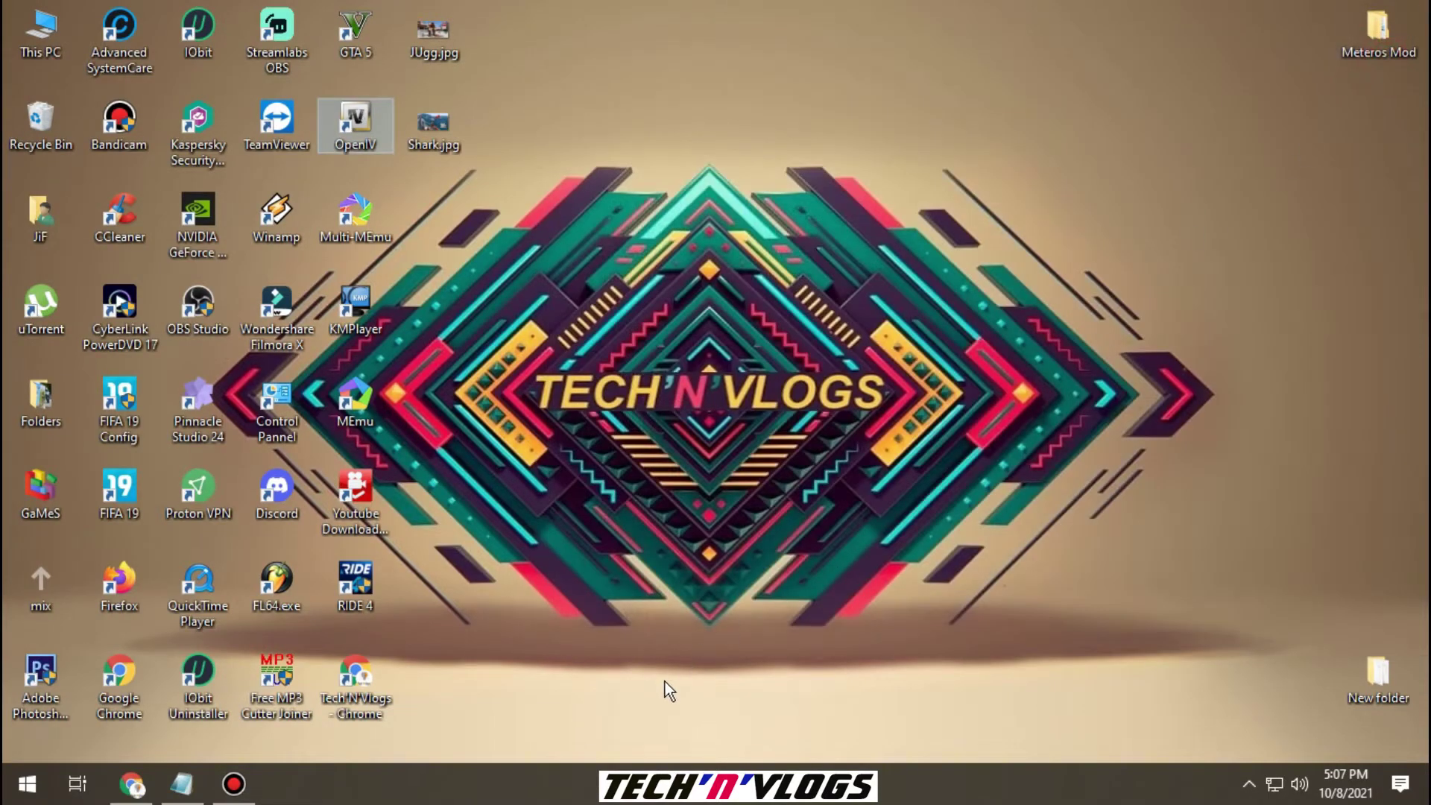
Review the closing lines of the GTA 5.txt notes, including how to open the mod menu, and minimize Notepad.
{"action": "left_click", "coordinate": [181, 783]}
{"action": "scroll", "coordinate": [921, 586], "scroll_direction": "down", "scroll_amount": 2}
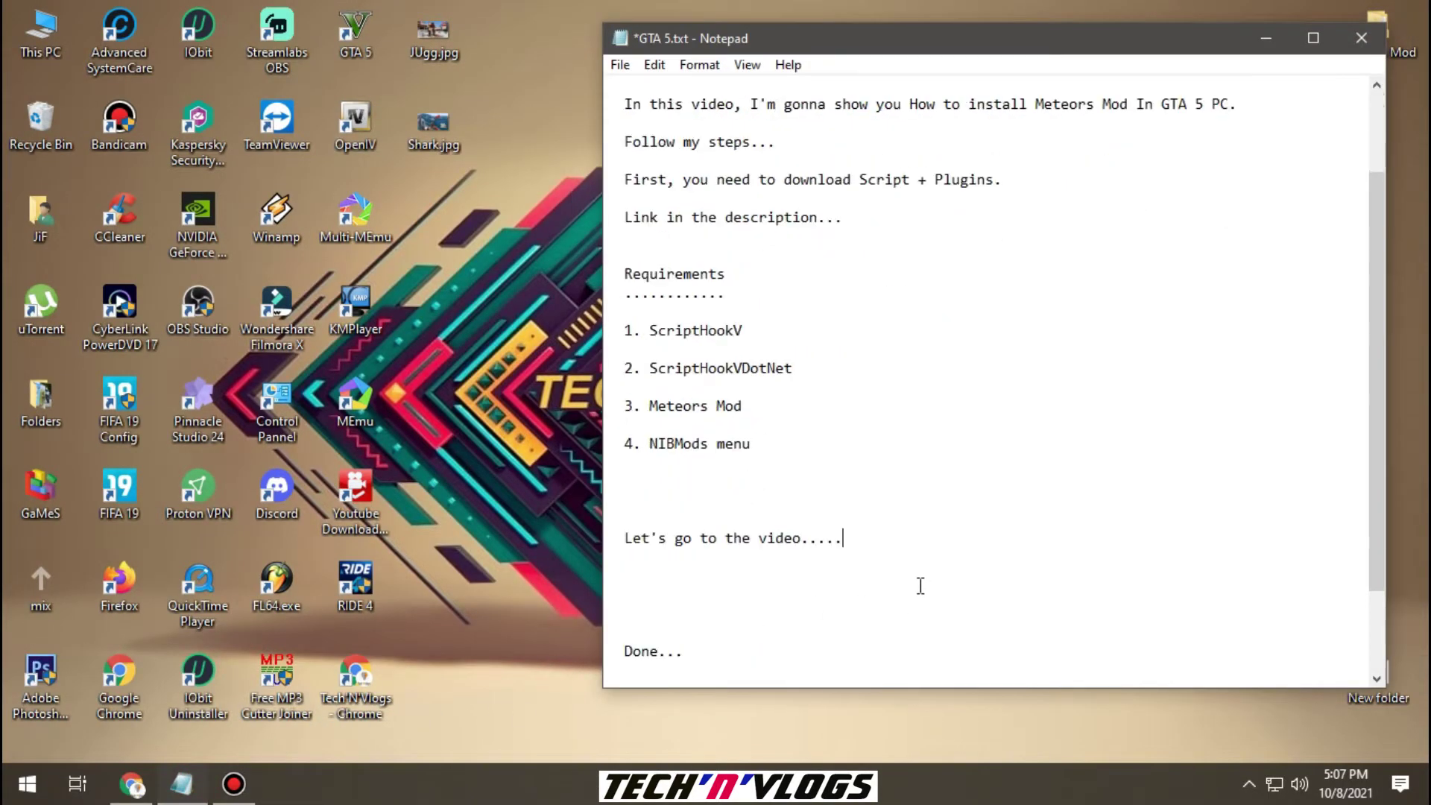
{"action": "left_click_drag", "start_coordinate": [621, 648], "coordinate": [735, 651]}
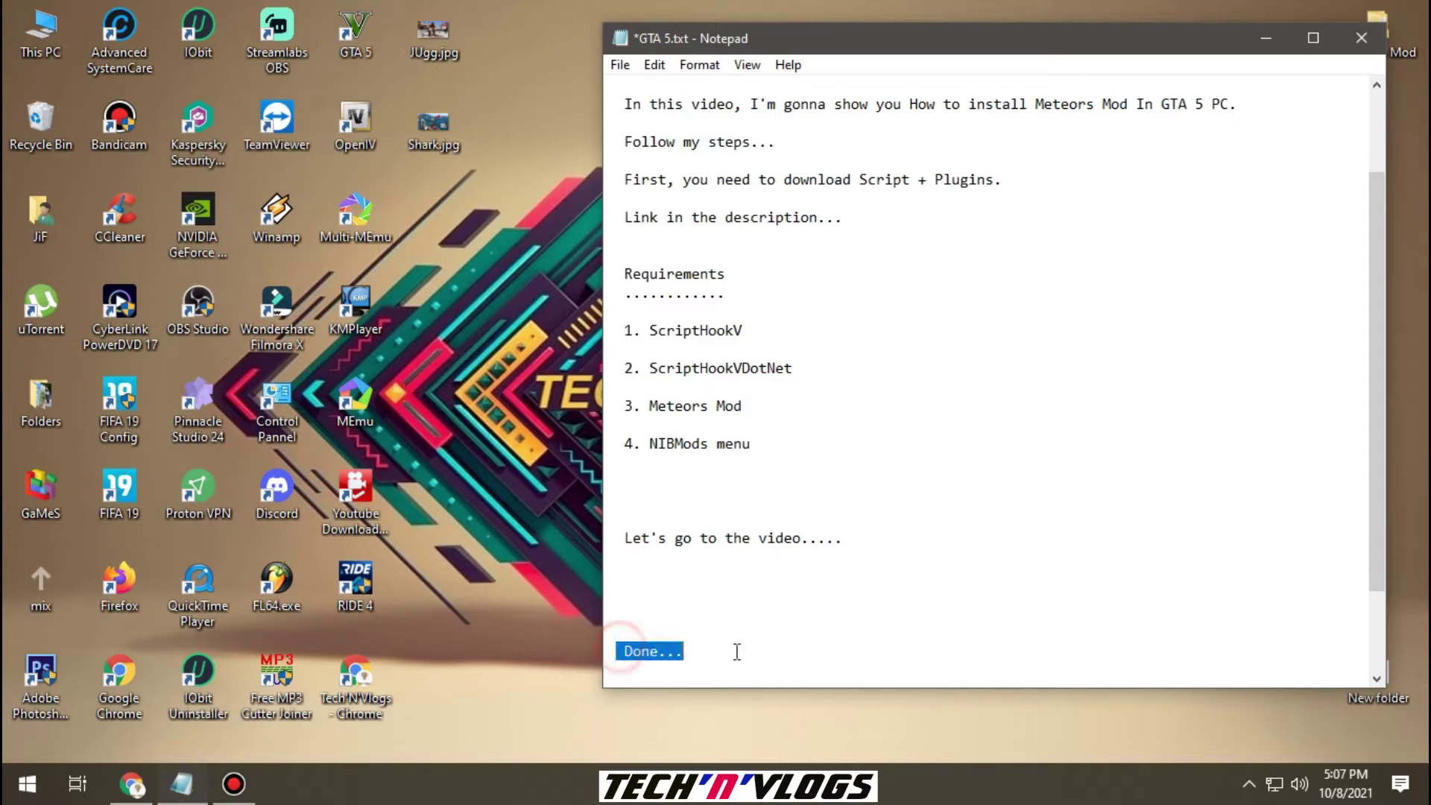
{"action": "scroll", "coordinate": [830, 633], "scroll_direction": "down", "scroll_amount": 2}
{"action": "left_click_drag", "start_coordinate": [623, 595], "coordinate": [900, 609]}
{"action": "left_click", "coordinate": [924, 597]}
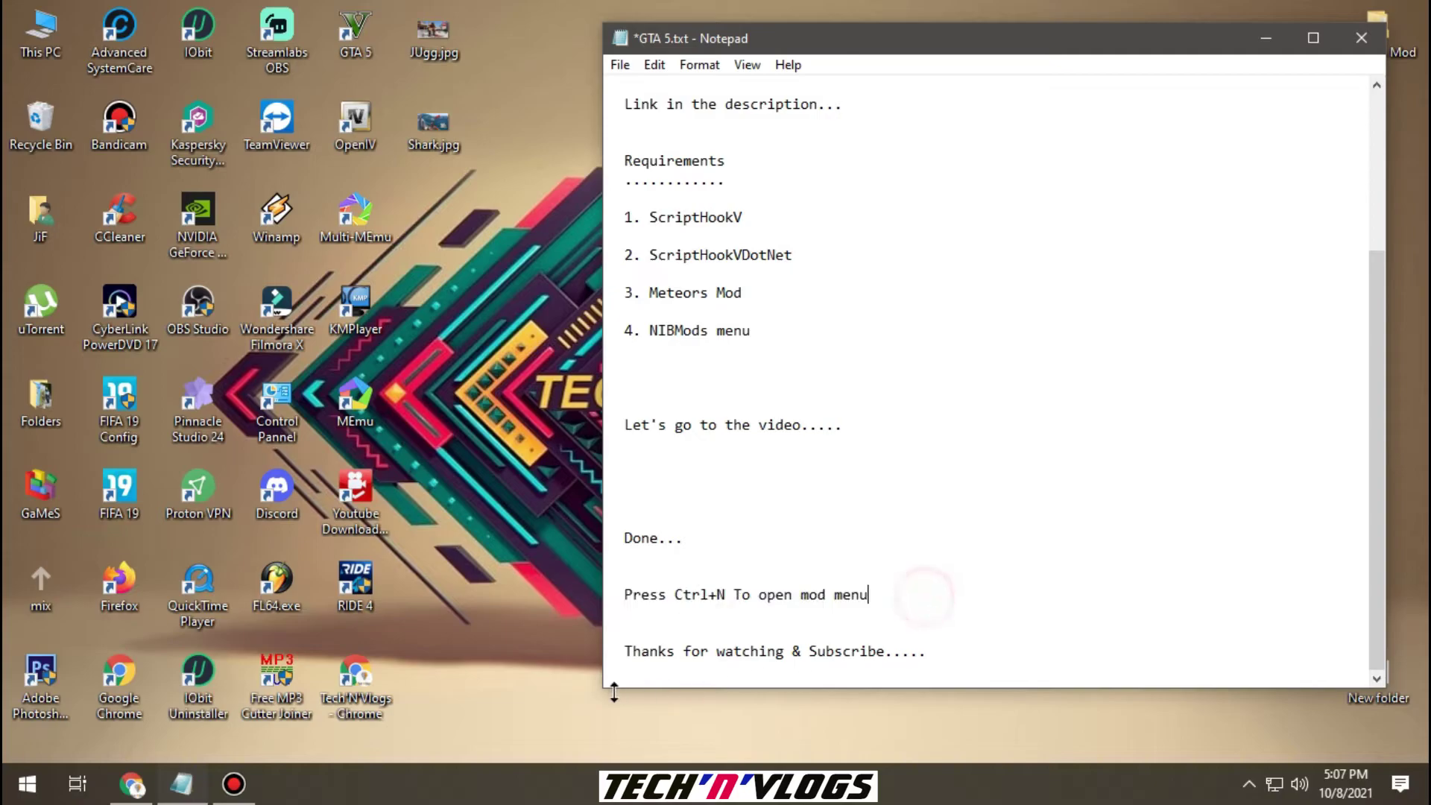
{"action": "left_click_drag", "start_coordinate": [623, 650], "coordinate": [954, 652]}
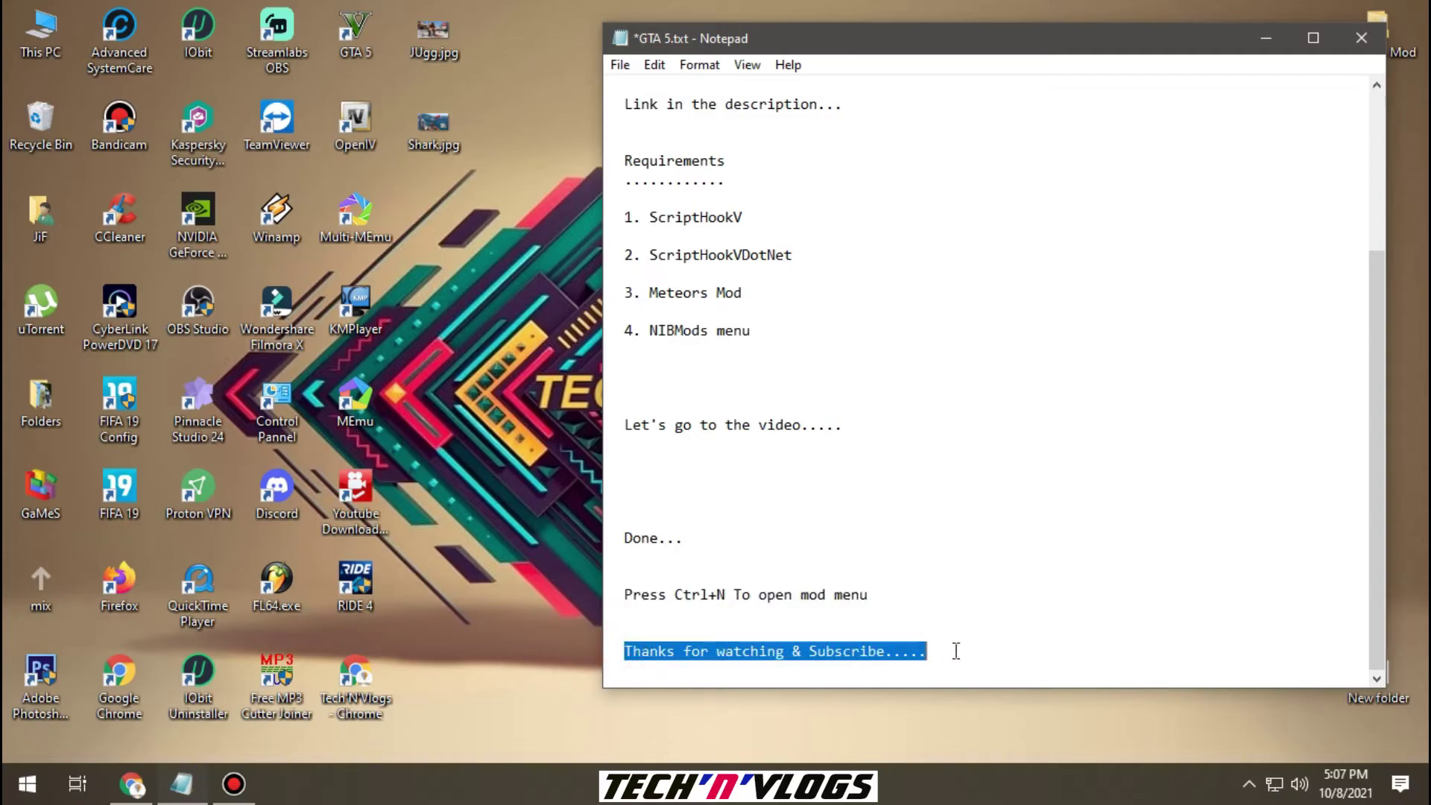
{"action": "left_click", "coordinate": [954, 650]}
{"action": "left_click_drag", "start_coordinate": [810, 651], "coordinate": [889, 656]}
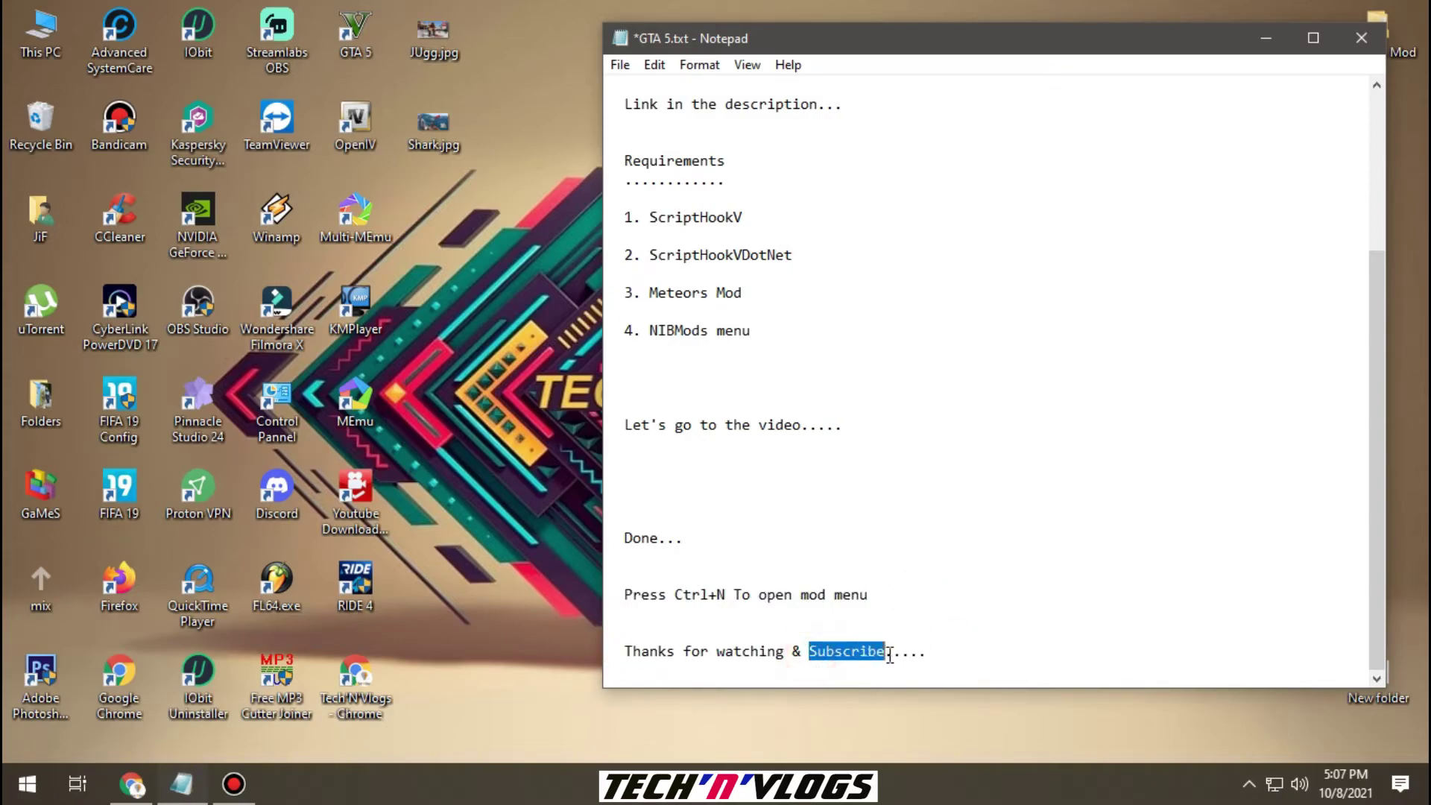
{"action": "left_click", "coordinate": [957, 654]}
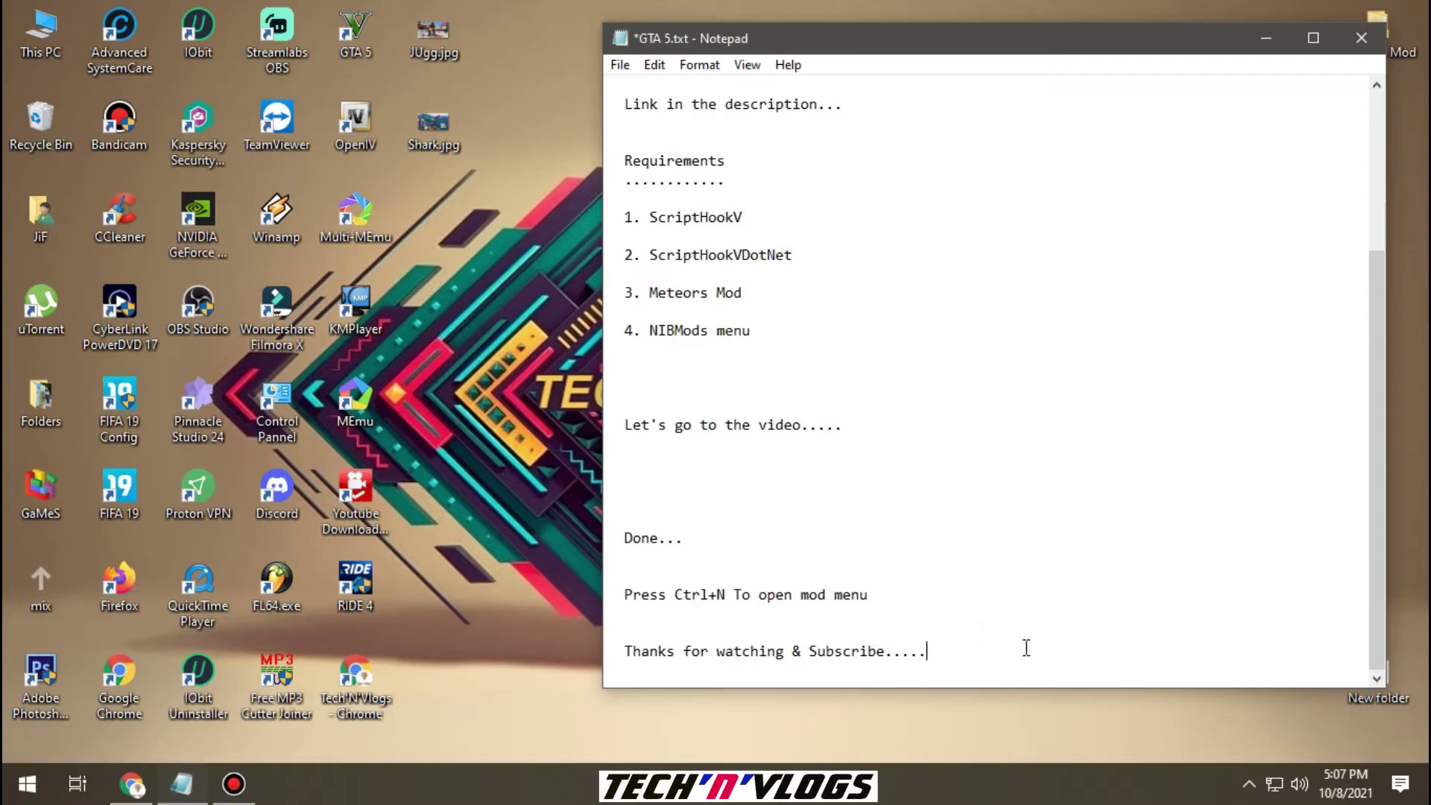
{"action": "left_click", "coordinate": [1258, 43]}
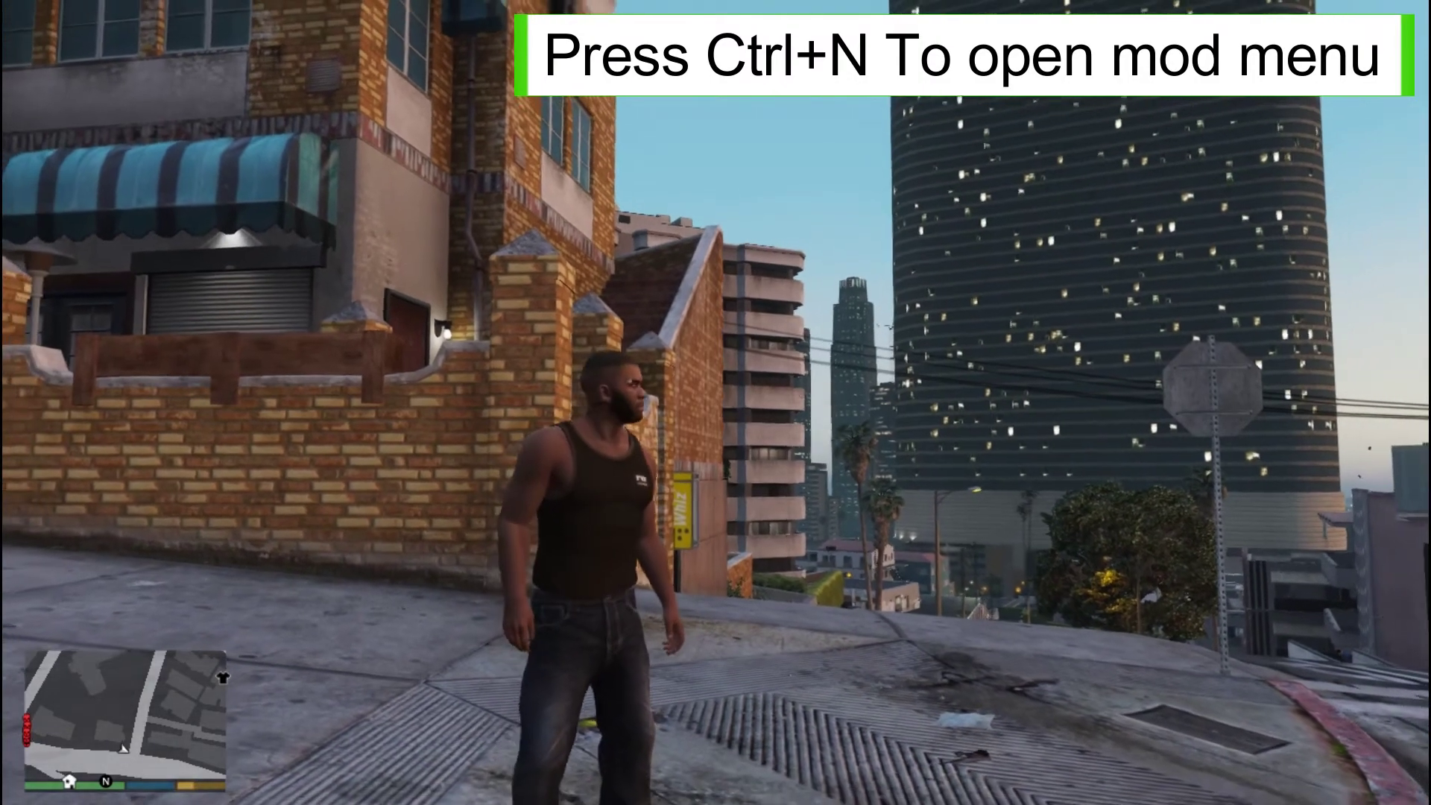
In Grand Theft Auto V, open the NIBMods menu and toggle meteors rain under Meteors NIB Style v1.2.
{"action": "key", "text": "ctrl+n"}
{"action": "key", "text": "Down"}
{"action": "key", "text": "Down"}
{"action": "key", "text": "Down"}
{"action": "key", "text": "Down"}
{"action": "key", "text": "Down"}
{"action": "key", "text": "Down"}
{"action": "key", "text": "Down"}
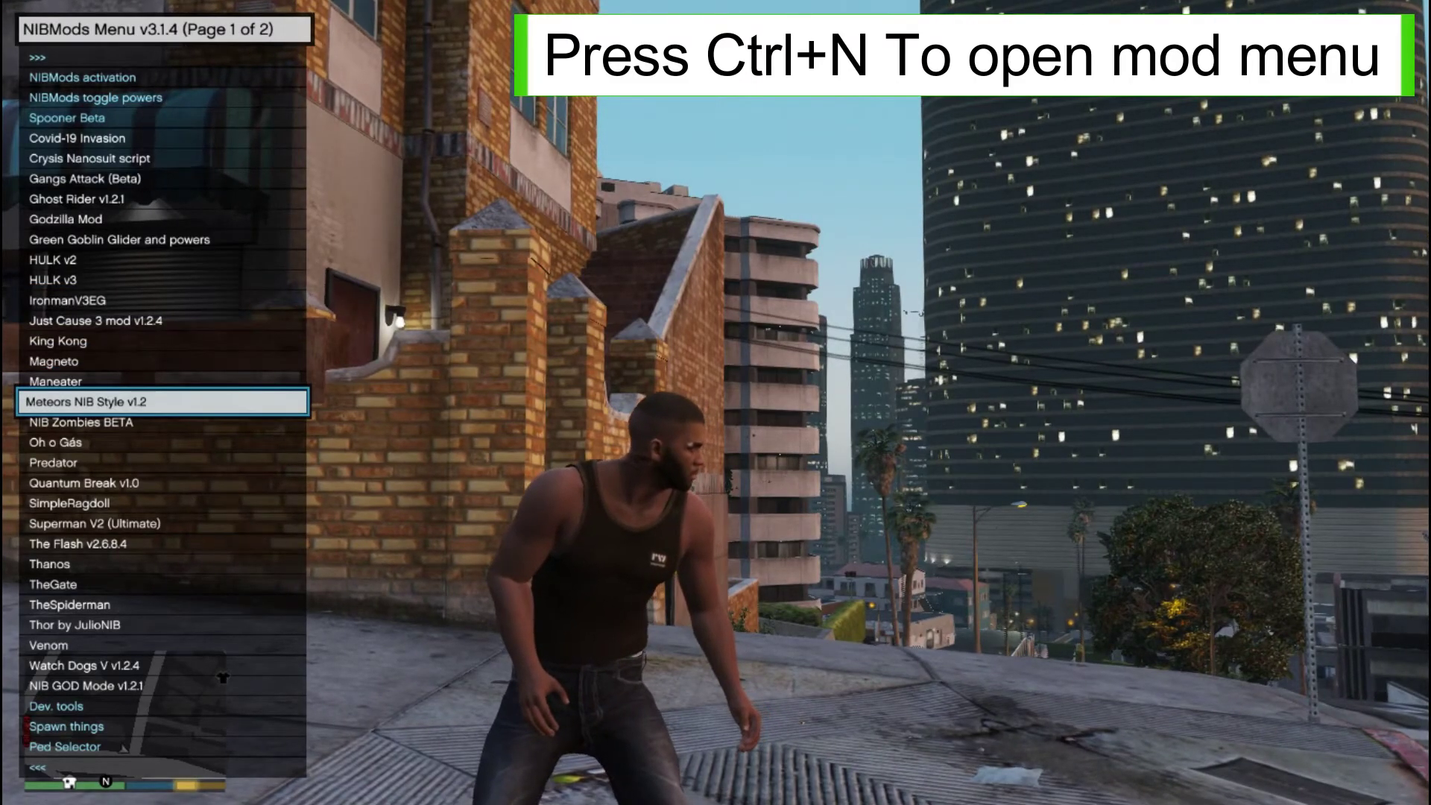
{"action": "key", "text": "Return"}
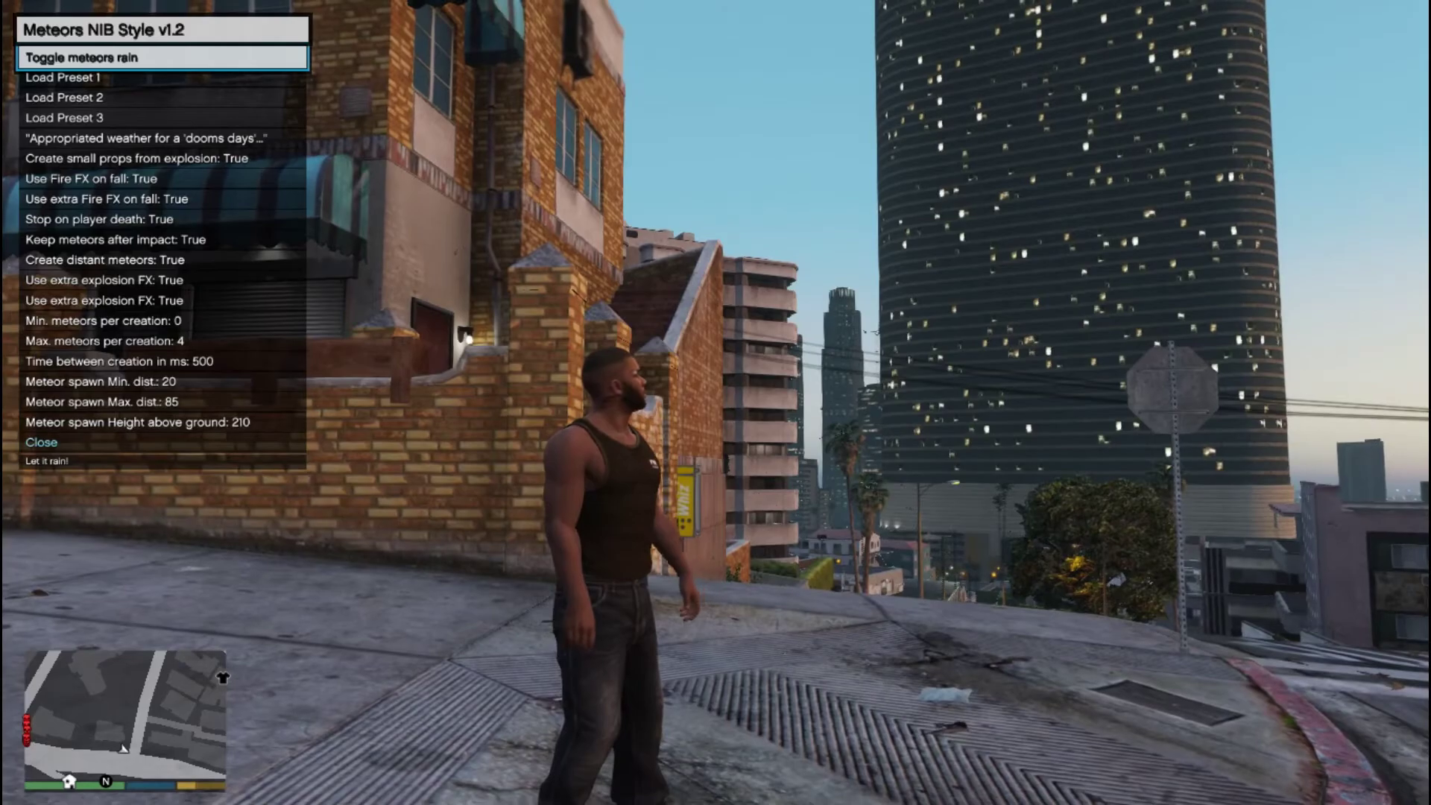
{"action": "key", "text": "Return"}
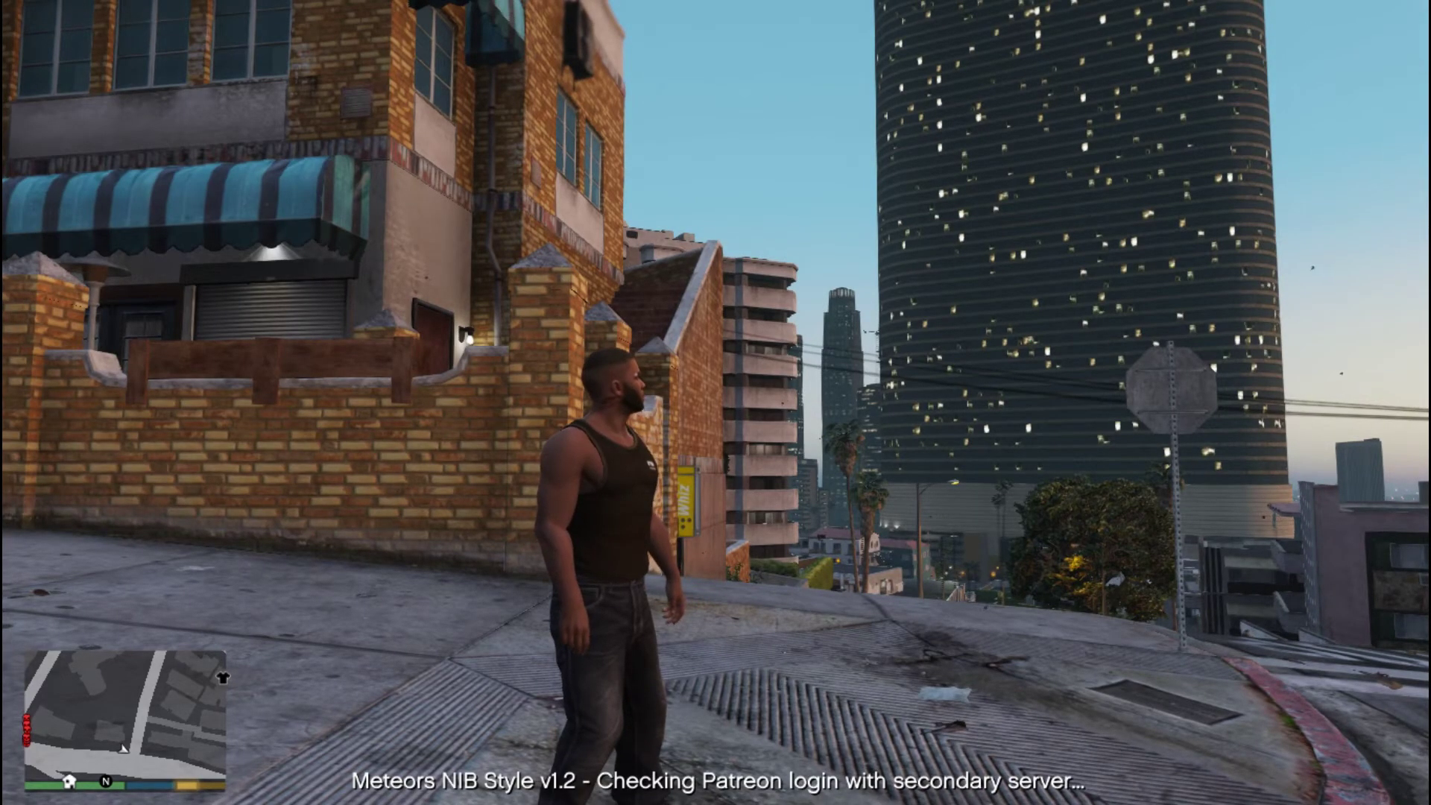